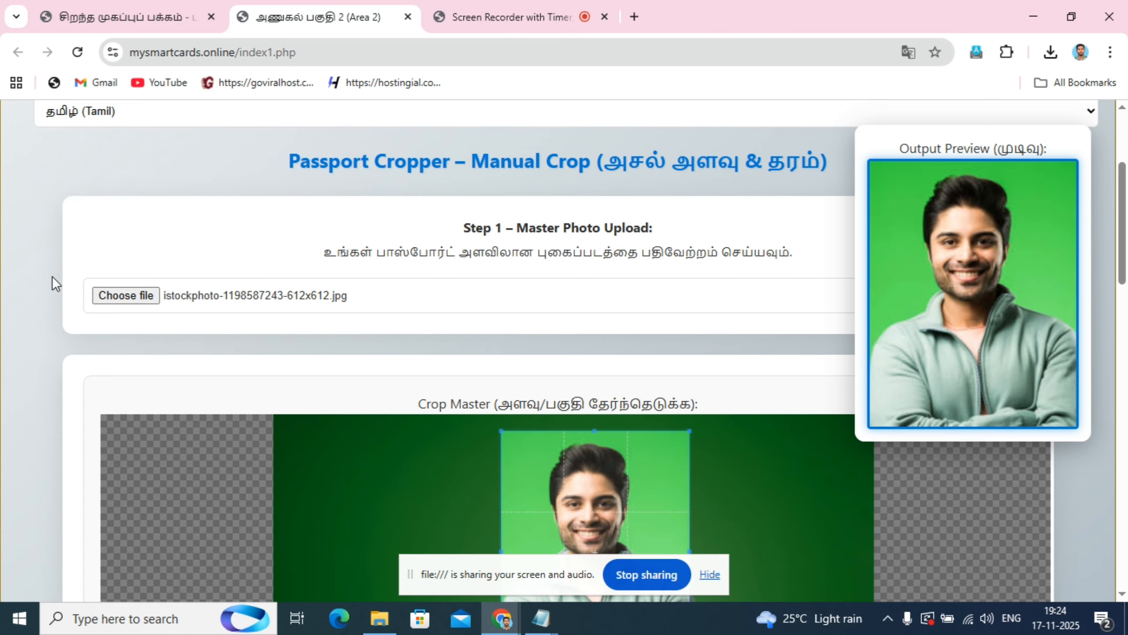
- Look over the crop area on the passport cropper page and the introduction and video on the site's home page
{"action": "scroll", "coordinate": [49, 262], "scroll_direction": "down", "scroll_amount": 5}
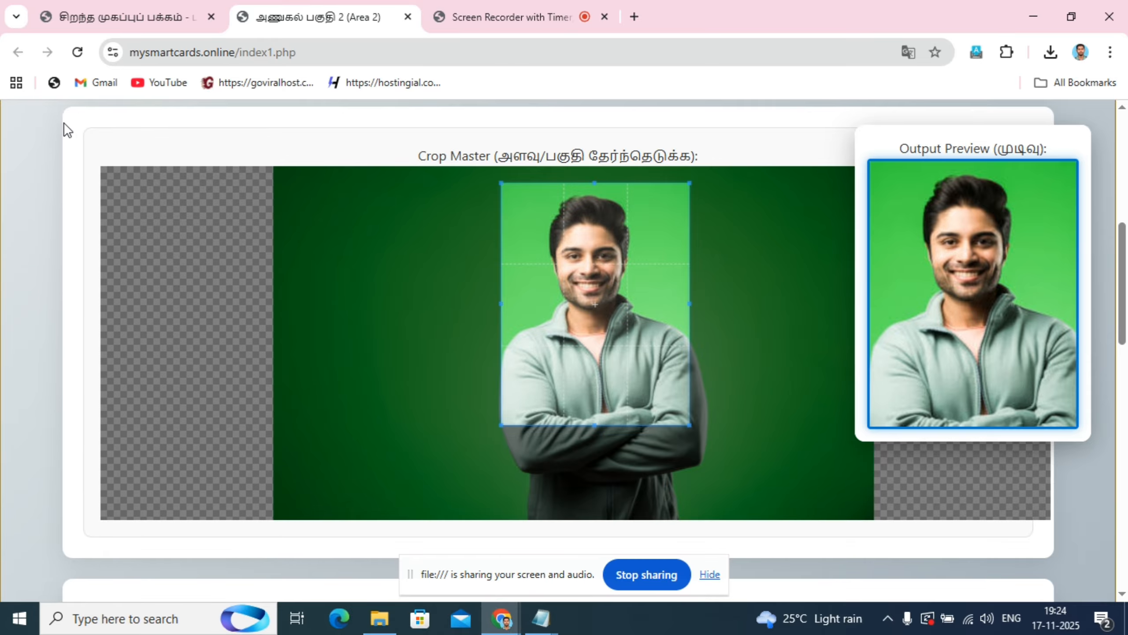
{"action": "scroll", "coordinate": [38, 289], "scroll_direction": "up", "scroll_amount": 3}
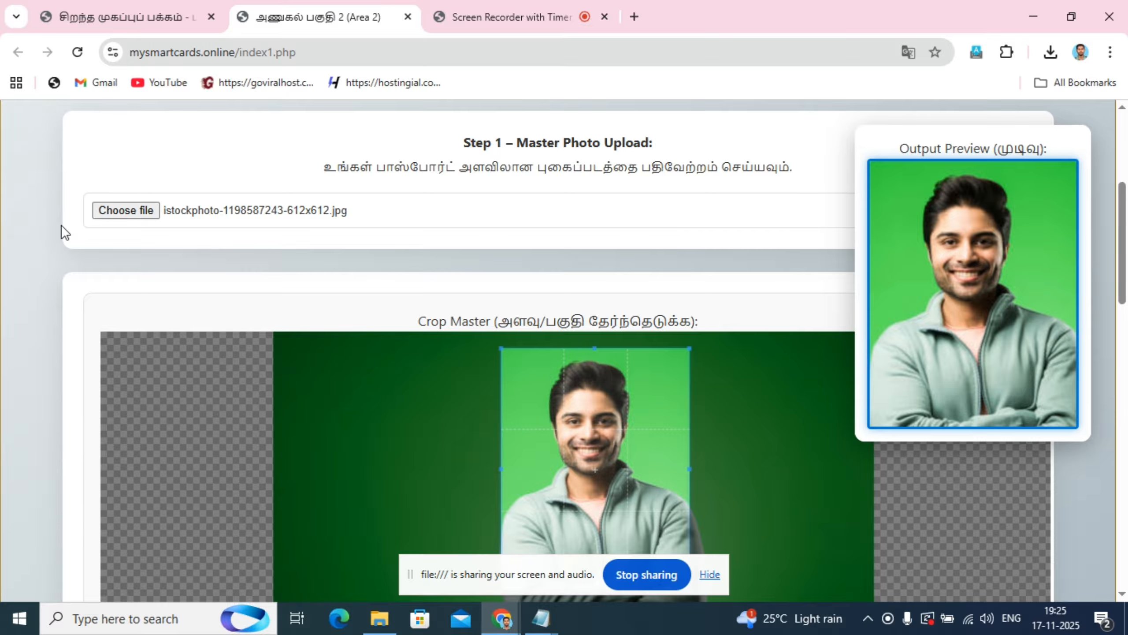
{"action": "left_click", "coordinate": [132, 6]}
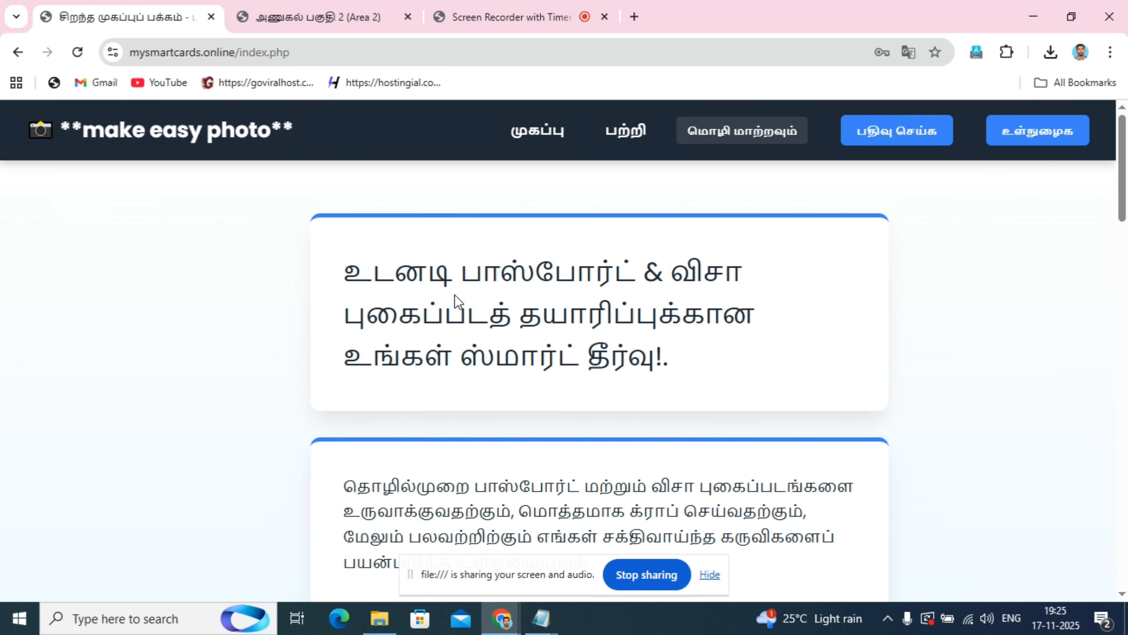
{"action": "scroll", "coordinate": [846, 393], "scroll_direction": "down", "scroll_amount": 5}
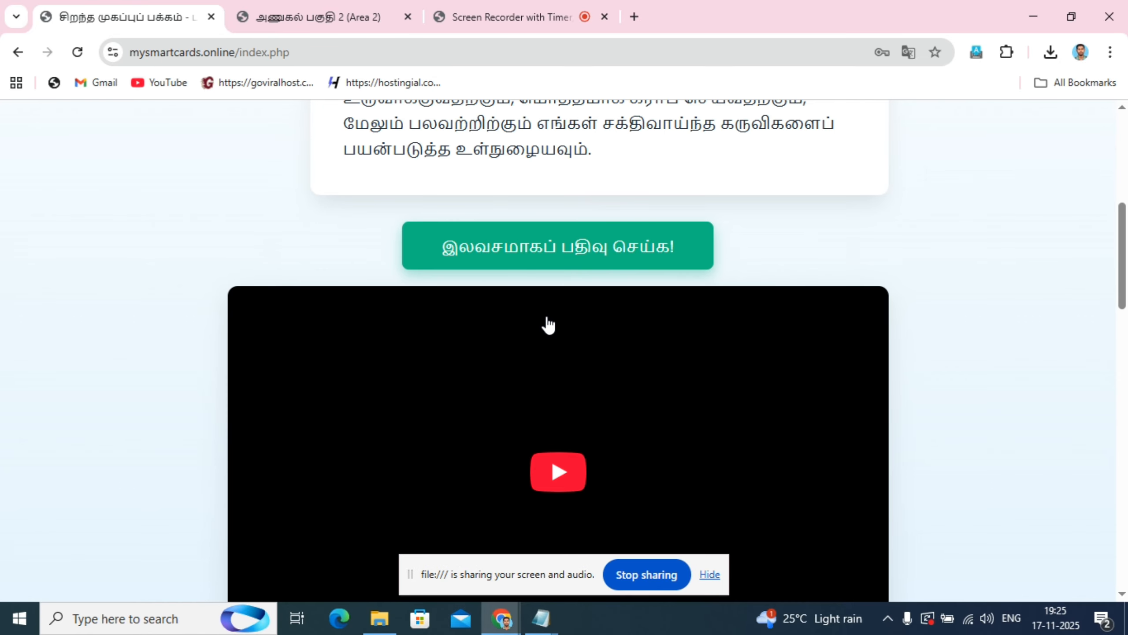
{"action": "scroll", "coordinate": [307, 282], "scroll_direction": "down", "scroll_amount": 8}
{"action": "scroll", "coordinate": [1002, 330], "scroll_direction": "up", "scroll_amount": 6}
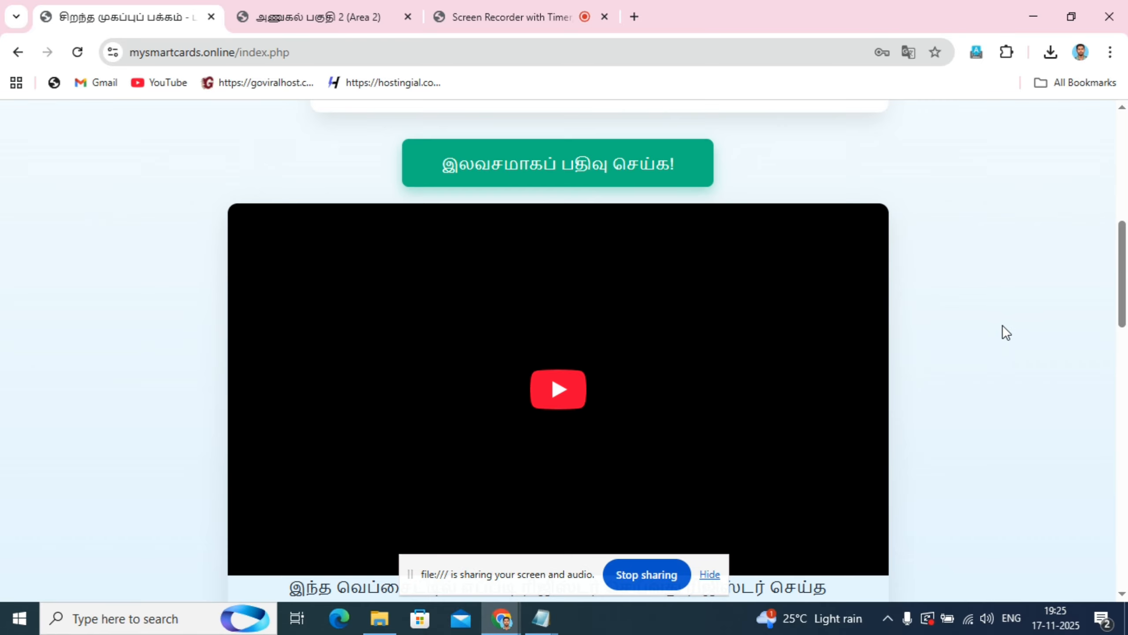
{"action": "scroll", "coordinate": [407, 317], "scroll_direction": "up", "scroll_amount": 7}
{"action": "scroll", "coordinate": [406, 317], "scroll_direction": "up", "scroll_amount": 2}
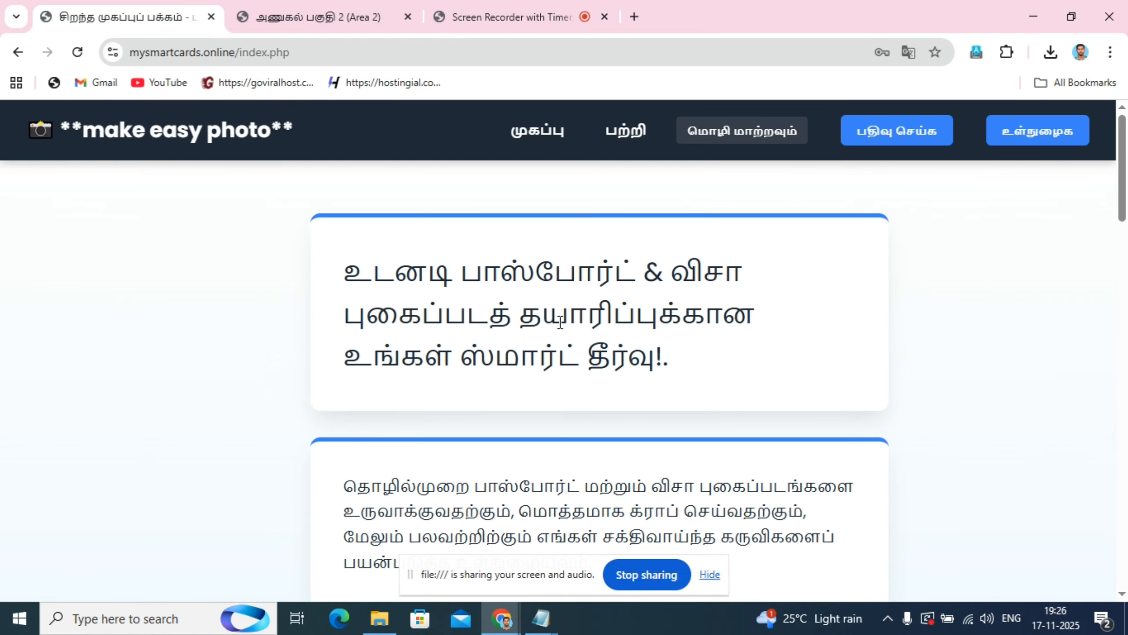
- Try the home page in English and restore its language to Tamil
{"action": "left_click", "coordinate": [753, 132]}
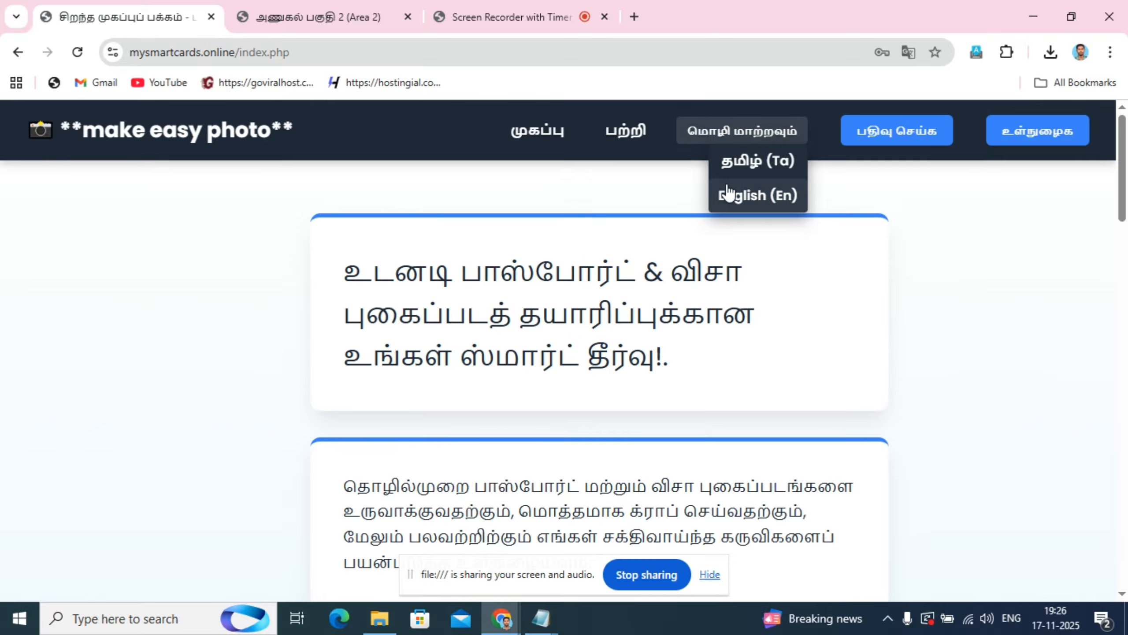
{"action": "left_click", "coordinate": [746, 200]}
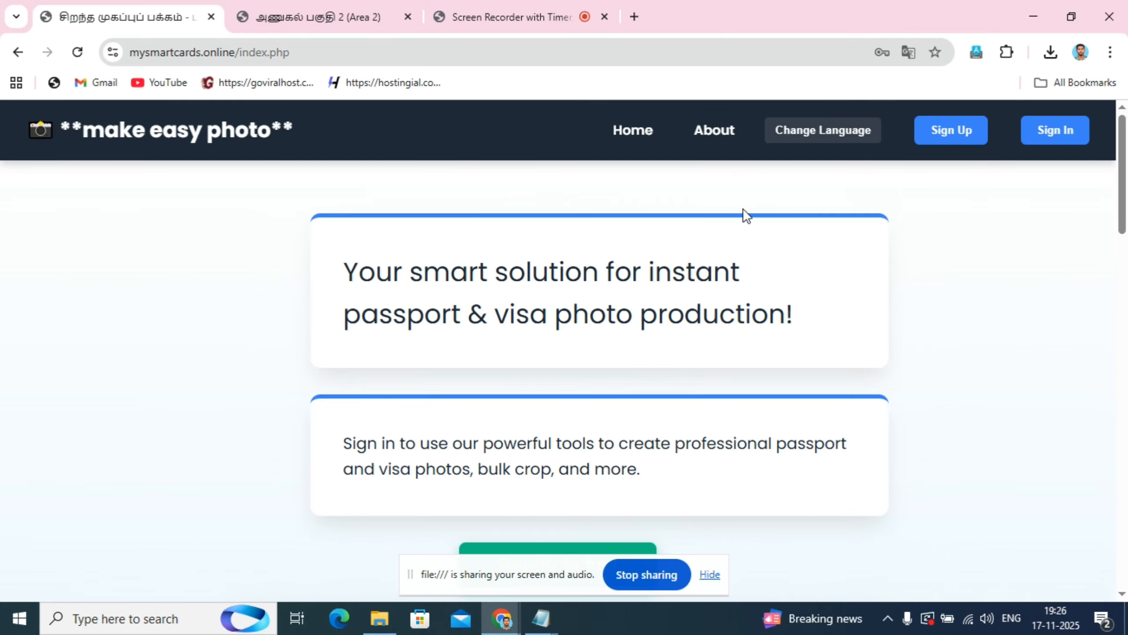
{"action": "scroll", "coordinate": [733, 244], "scroll_direction": "down", "scroll_amount": 5}
{"action": "scroll", "coordinate": [723, 285], "scroll_direction": "up", "scroll_amount": 5}
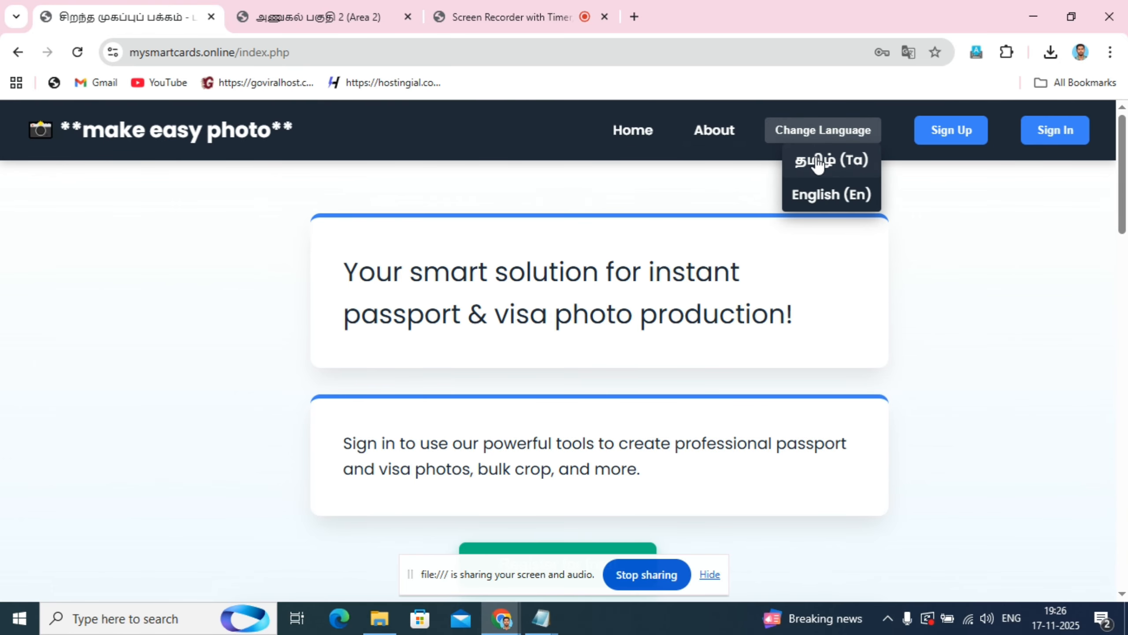
{"action": "mouse_move", "coordinate": [821, 144]}
{"action": "left_click", "coordinate": [816, 165]}
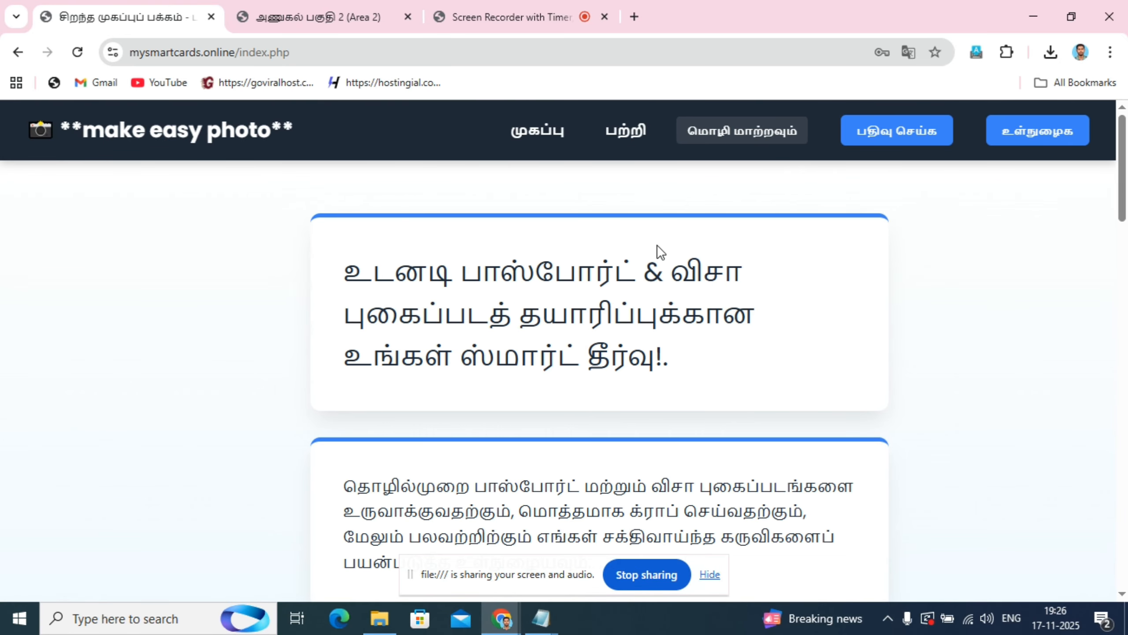
- Examine the master photo crop area and the photo editing controls on the passport cropper page
{"action": "left_click", "coordinate": [305, 6]}
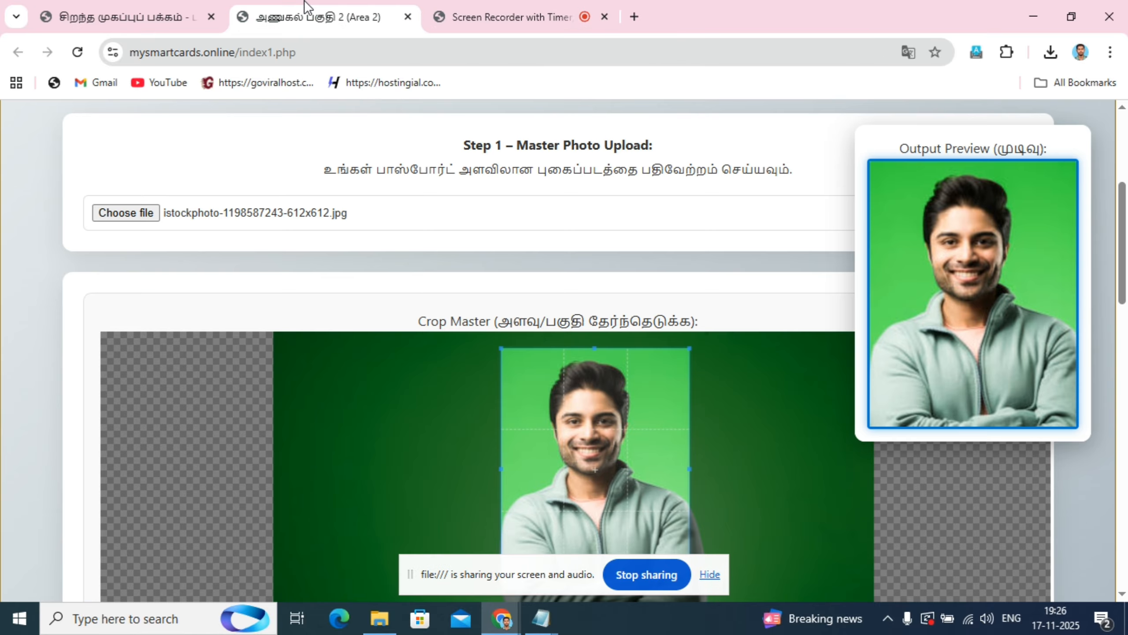
{"action": "scroll", "coordinate": [56, 289], "scroll_direction": "down", "scroll_amount": 6}
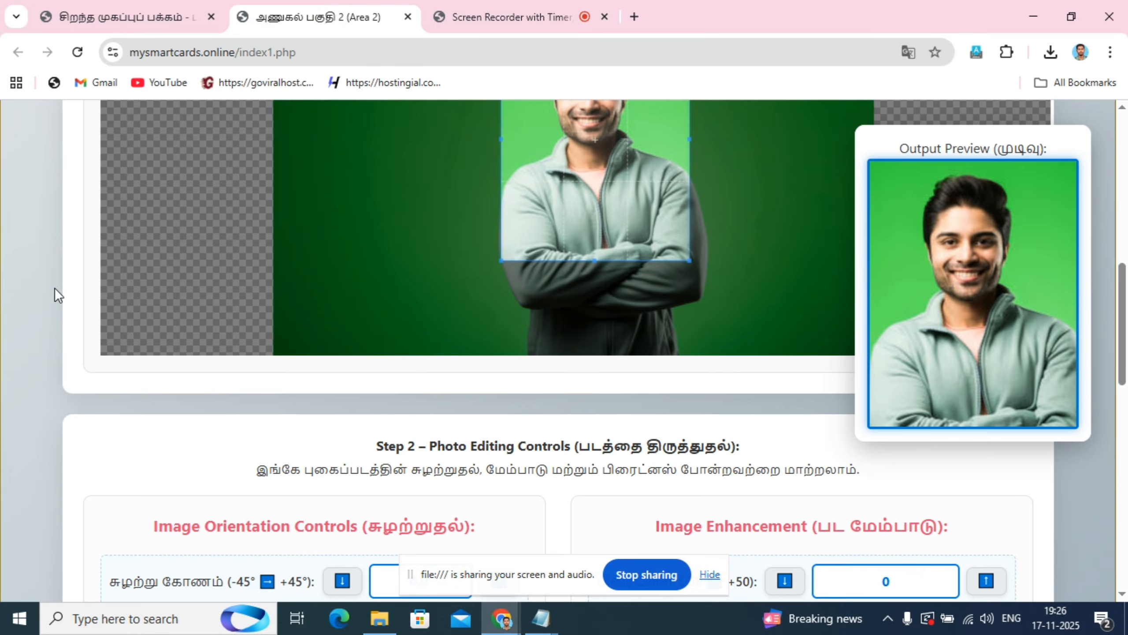
{"action": "scroll", "coordinate": [55, 284], "scroll_direction": "up", "scroll_amount": 5}
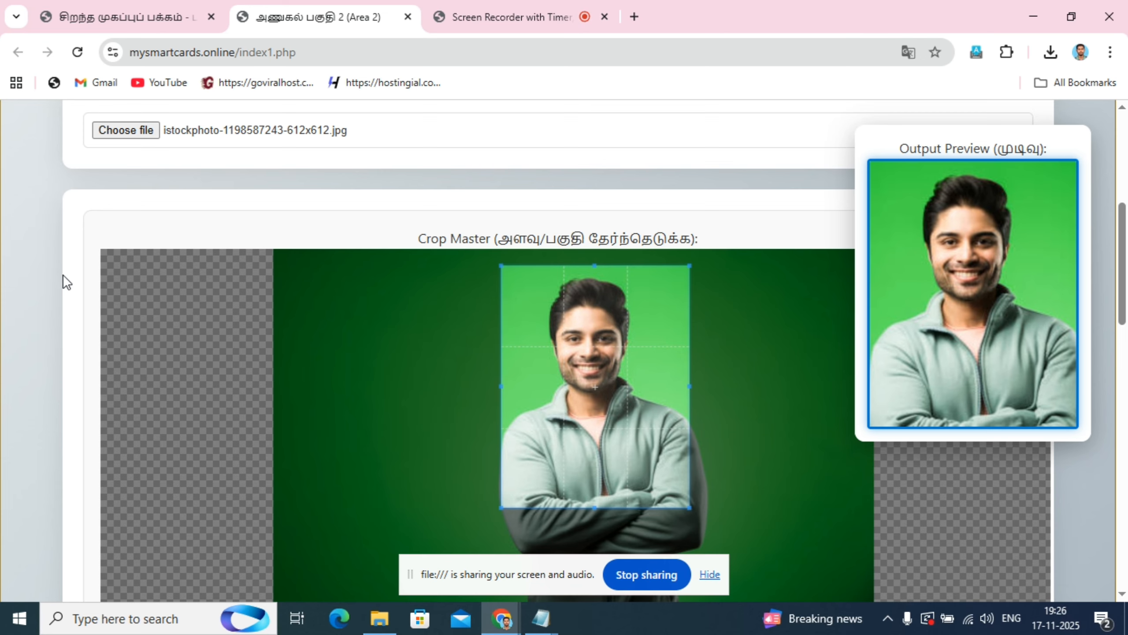
- Return to the home page and view the fields of the new account registration form, leaving it unsubmitted
{"action": "left_click", "coordinate": [146, 6]}
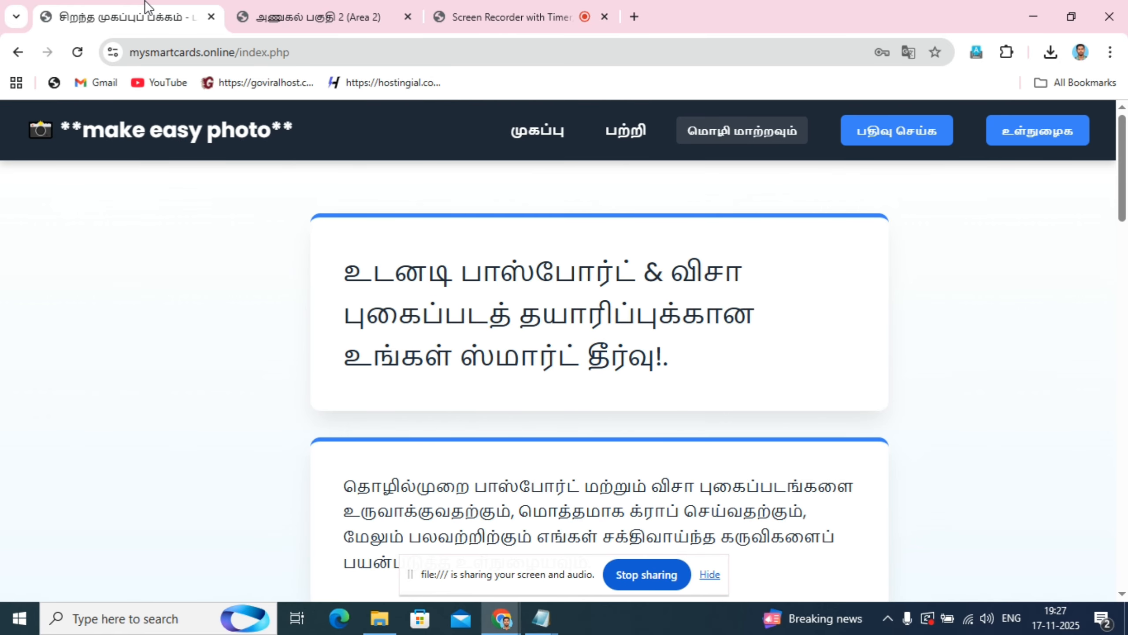
{"action": "scroll", "coordinate": [870, 314], "scroll_direction": "down", "scroll_amount": 5}
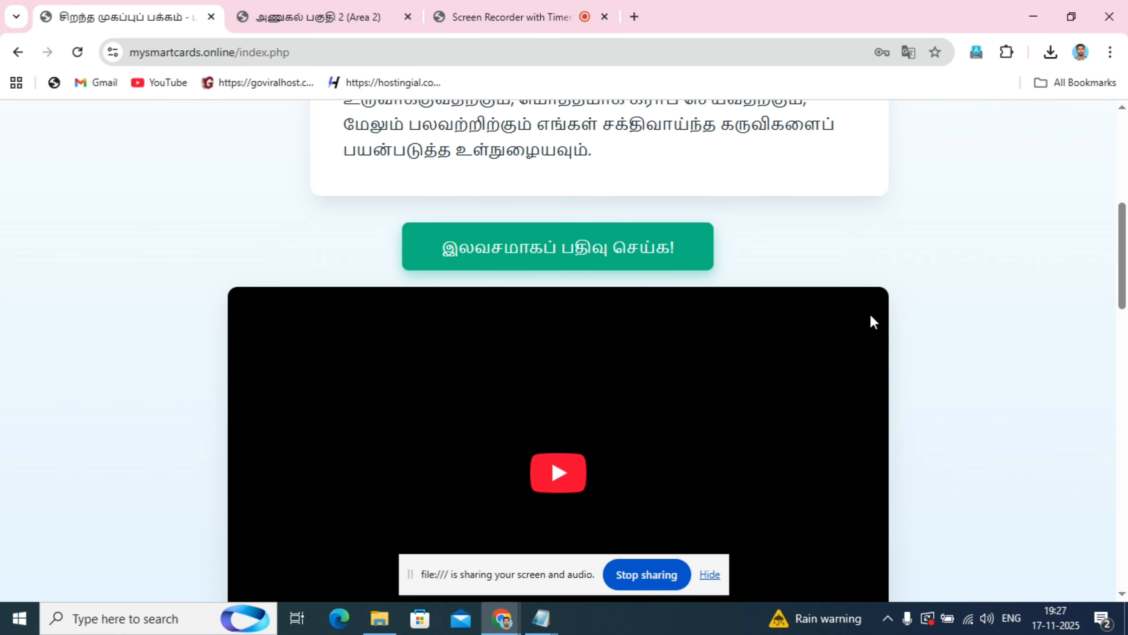
{"action": "scroll", "coordinate": [870, 314], "scroll_direction": "up", "scroll_amount": 5}
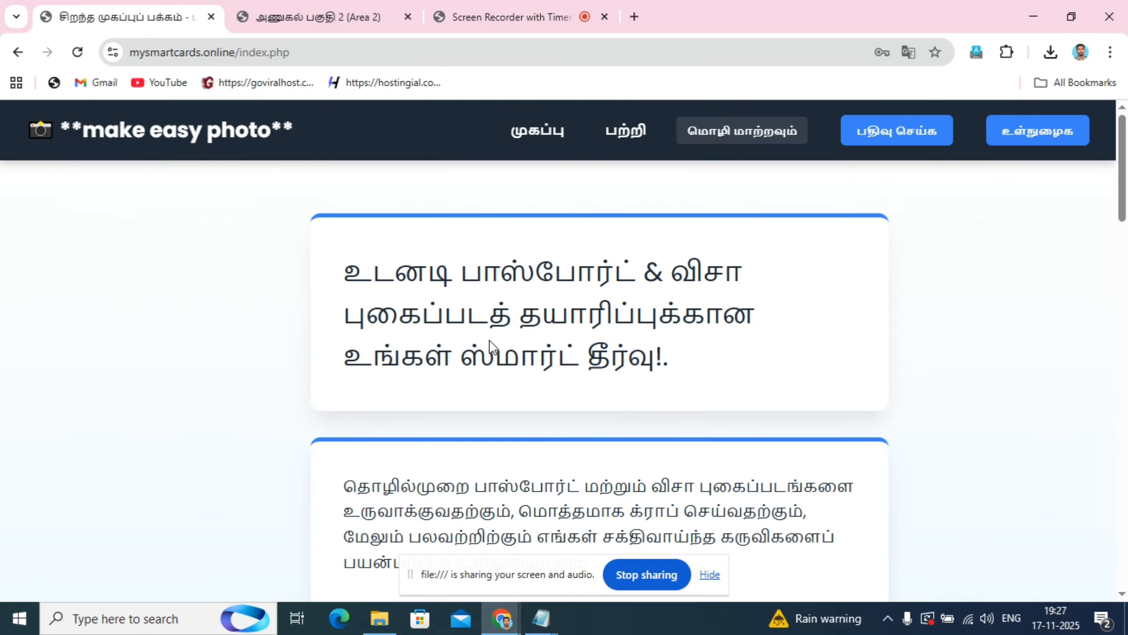
{"action": "scroll", "coordinate": [779, 372], "scroll_direction": "down", "scroll_amount": 8}
{"action": "scroll", "coordinate": [844, 356], "scroll_direction": "up", "scroll_amount": 8}
{"action": "left_click", "coordinate": [896, 133]}
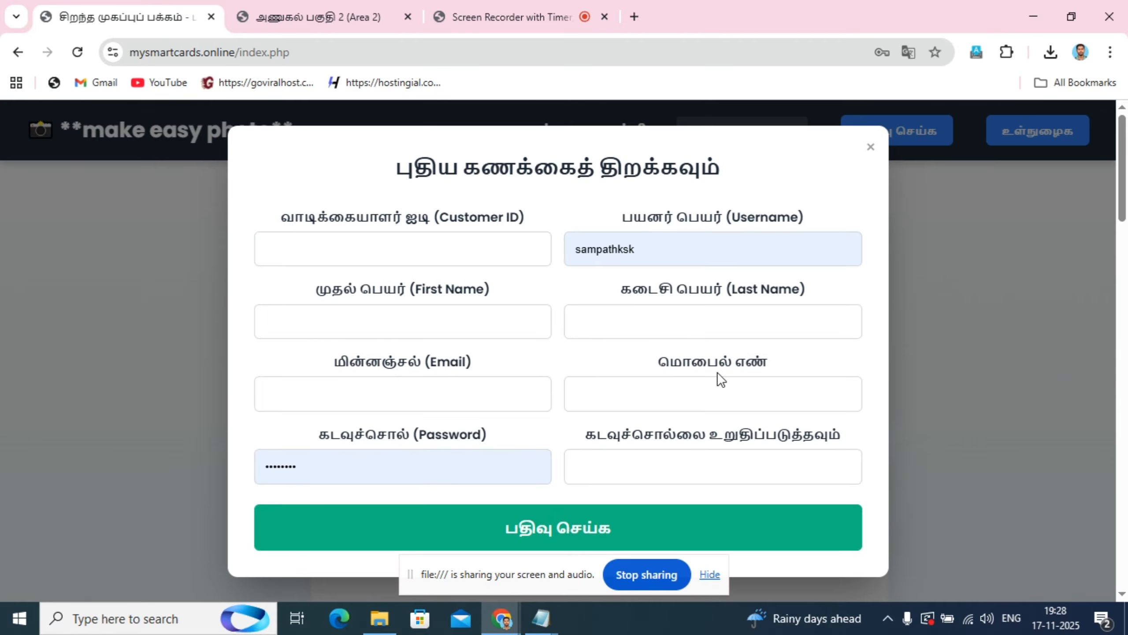
{"action": "left_click", "coordinate": [870, 148]}
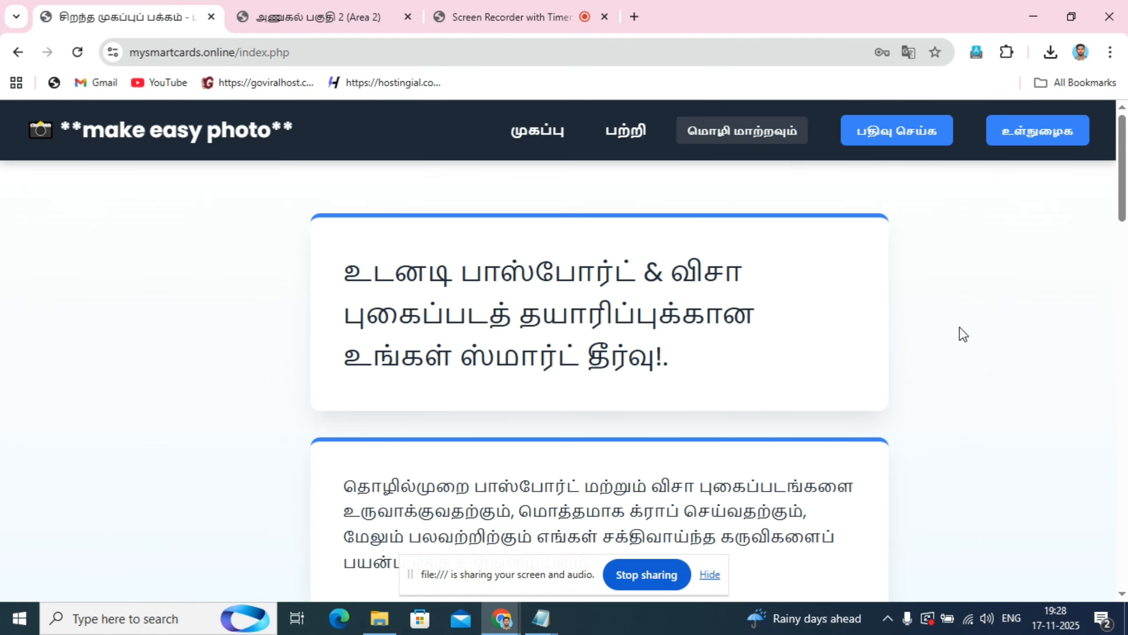
- Sign in to the site with the prefilled username and password
{"action": "left_click", "coordinate": [1039, 136]}
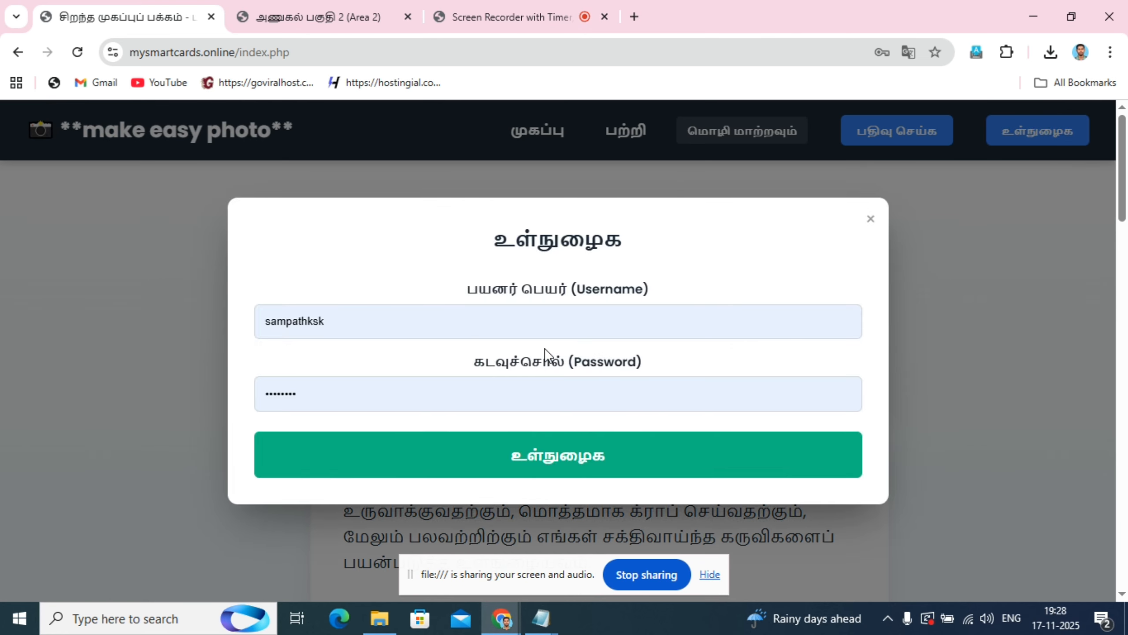
{"action": "left_click", "coordinate": [566, 464]}
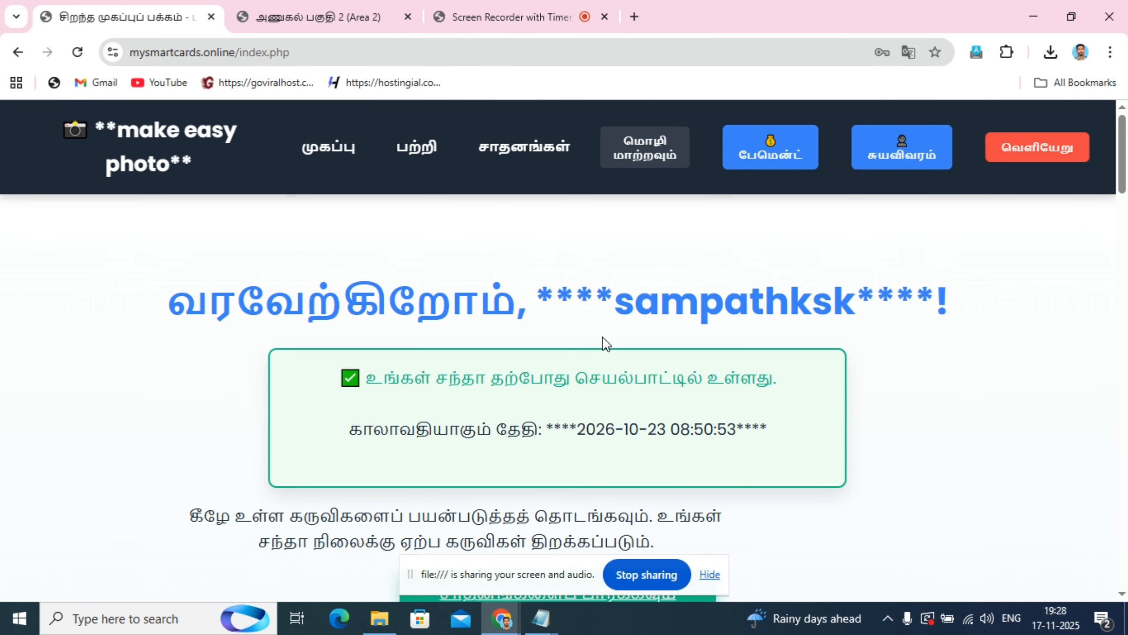
- Examine the subscription status, its expiry date and the available photo tool cards on the signed-in home page
{"action": "scroll", "coordinate": [559, 378], "scroll_direction": "down", "scroll_amount": 10}
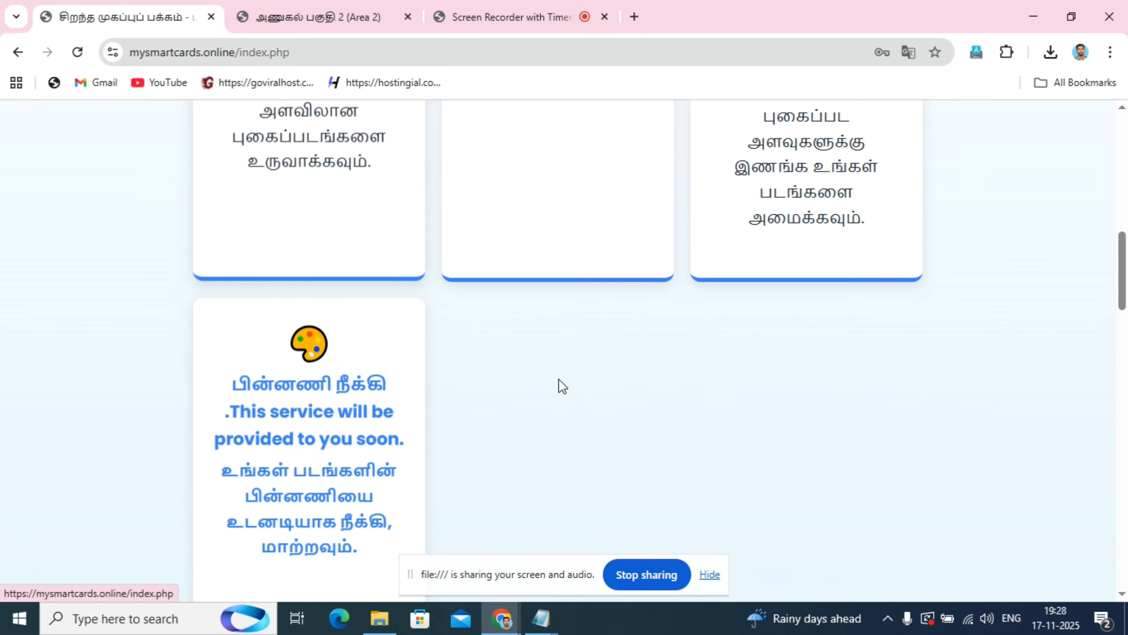
{"action": "scroll", "coordinate": [559, 378], "scroll_direction": "up", "scroll_amount": 10}
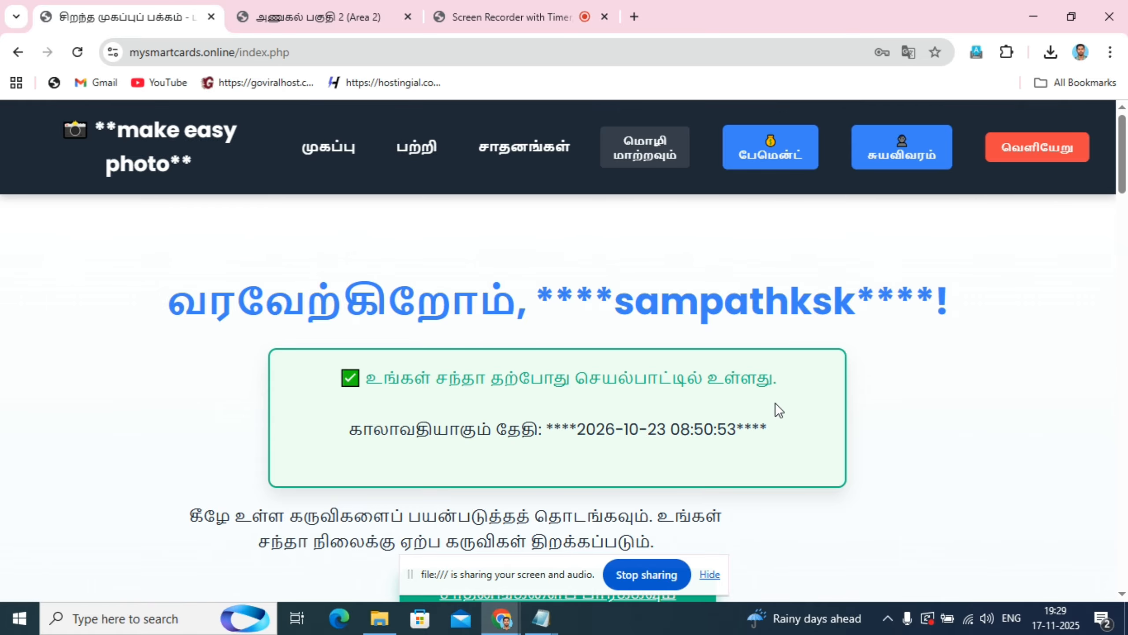
{"action": "scroll", "coordinate": [778, 408], "scroll_direction": "down", "scroll_amount": 7}
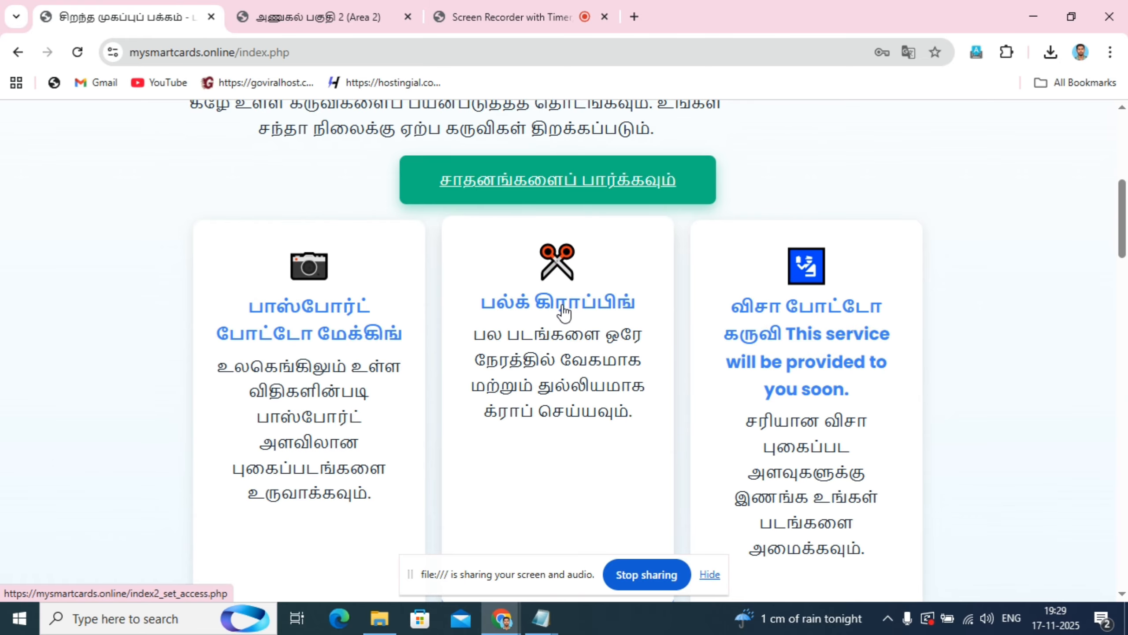
{"action": "scroll", "coordinate": [561, 311], "scroll_direction": "up", "scroll_amount": 2}
{"action": "scroll", "coordinate": [559, 312], "scroll_direction": "down", "scroll_amount": 4}
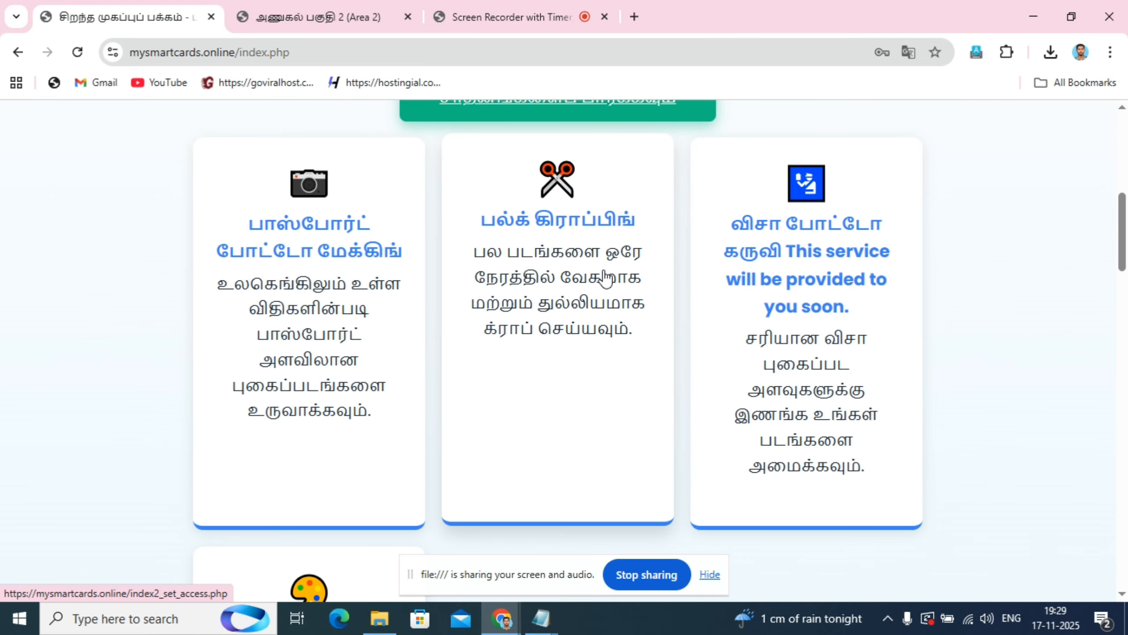
{"action": "scroll", "coordinate": [605, 278], "scroll_direction": "up", "scroll_amount": 10}
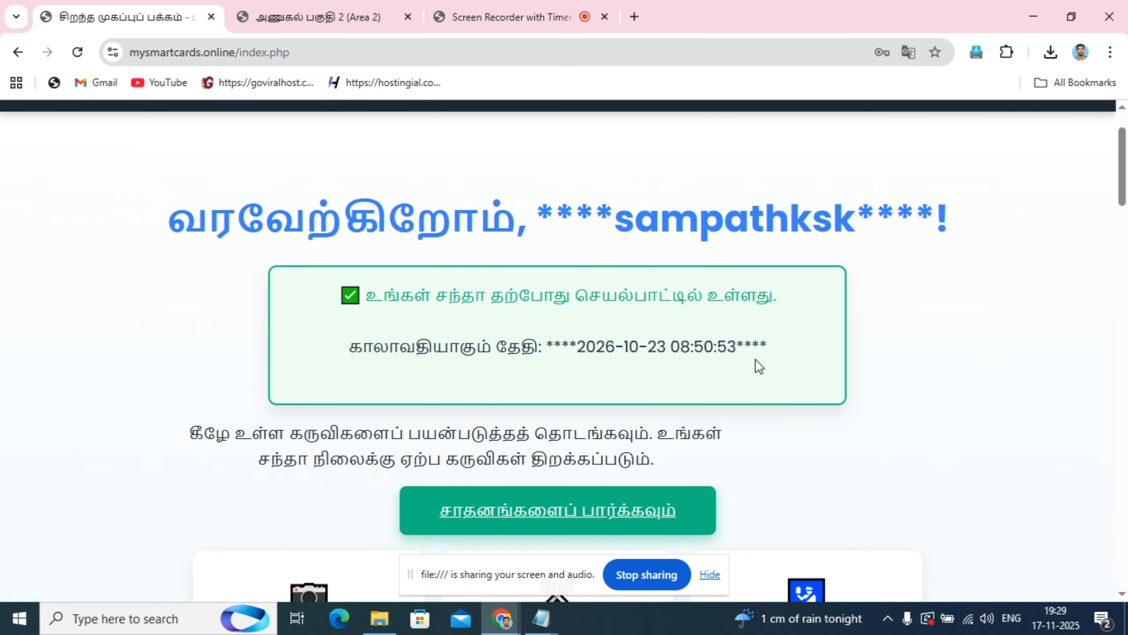
{"action": "scroll", "coordinate": [758, 367], "scroll_direction": "up", "scroll_amount": 2}
{"action": "scroll", "coordinate": [577, 326], "scroll_direction": "down", "scroll_amount": 4}
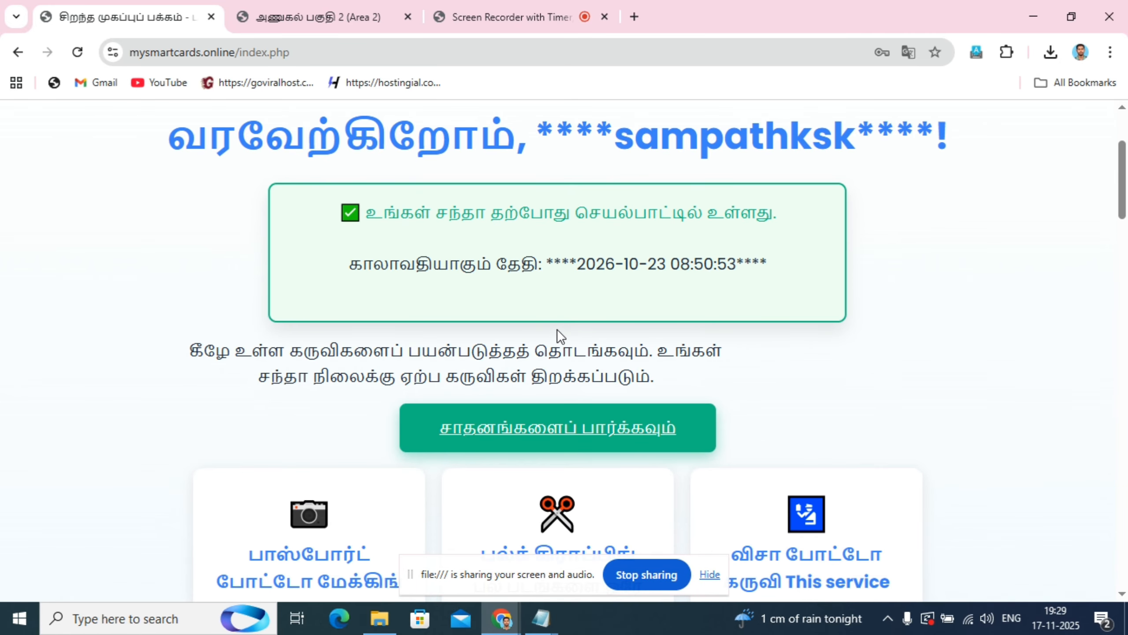
{"action": "scroll", "coordinate": [558, 329], "scroll_direction": "up", "scroll_amount": 4}
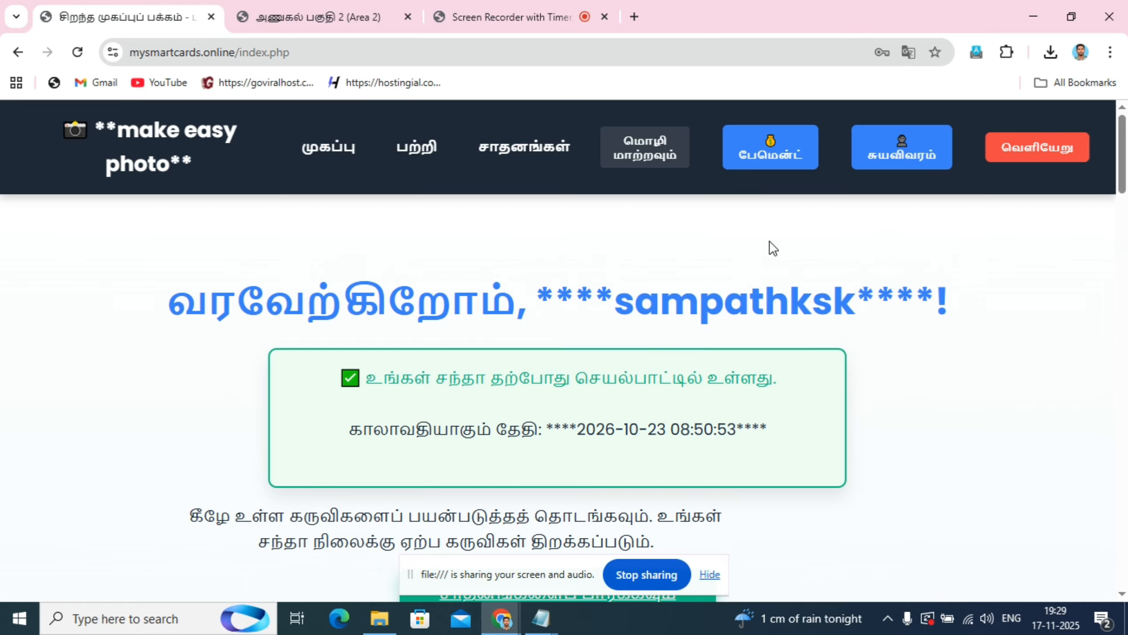
- Review the payment options for the 1, 3, 6, 9 and 12 month subscription plans without choosing one
{"action": "left_click", "coordinate": [768, 152]}
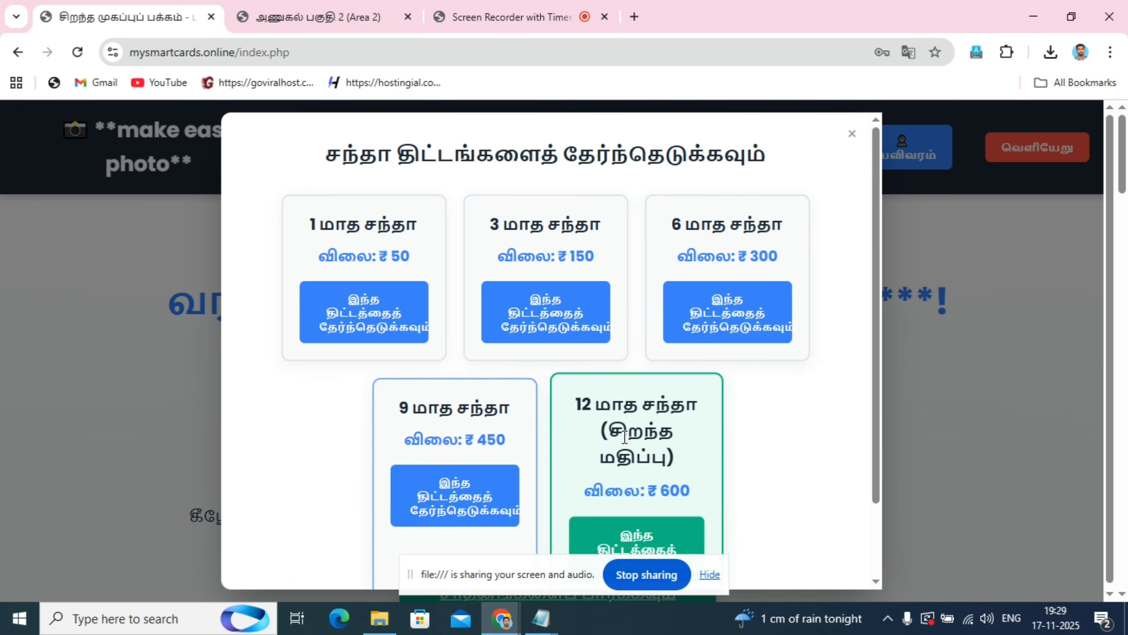
{"action": "scroll", "coordinate": [750, 440], "scroll_direction": "down", "scroll_amount": 2}
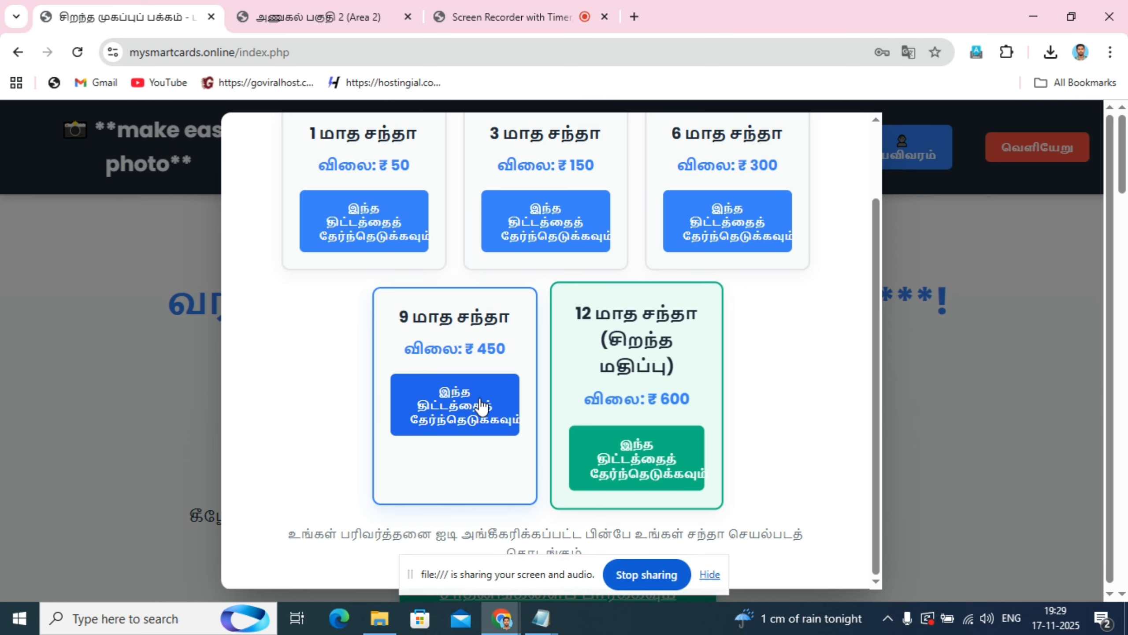
{"action": "scroll", "coordinate": [755, 356], "scroll_direction": "up", "scroll_amount": 3}
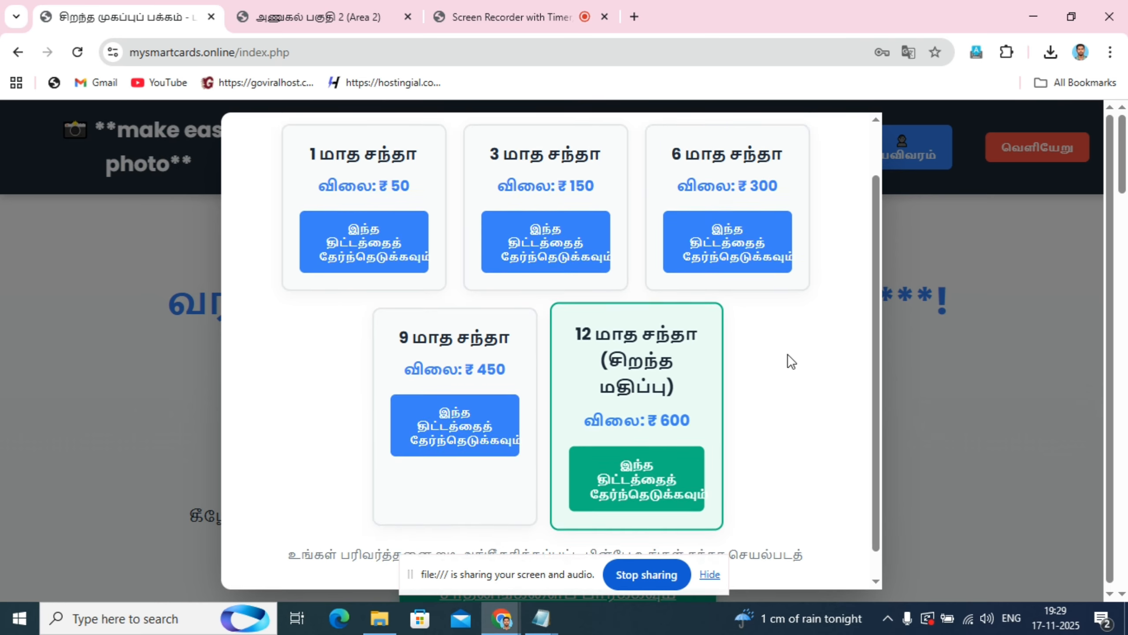
{"action": "left_click", "coordinate": [850, 132]}
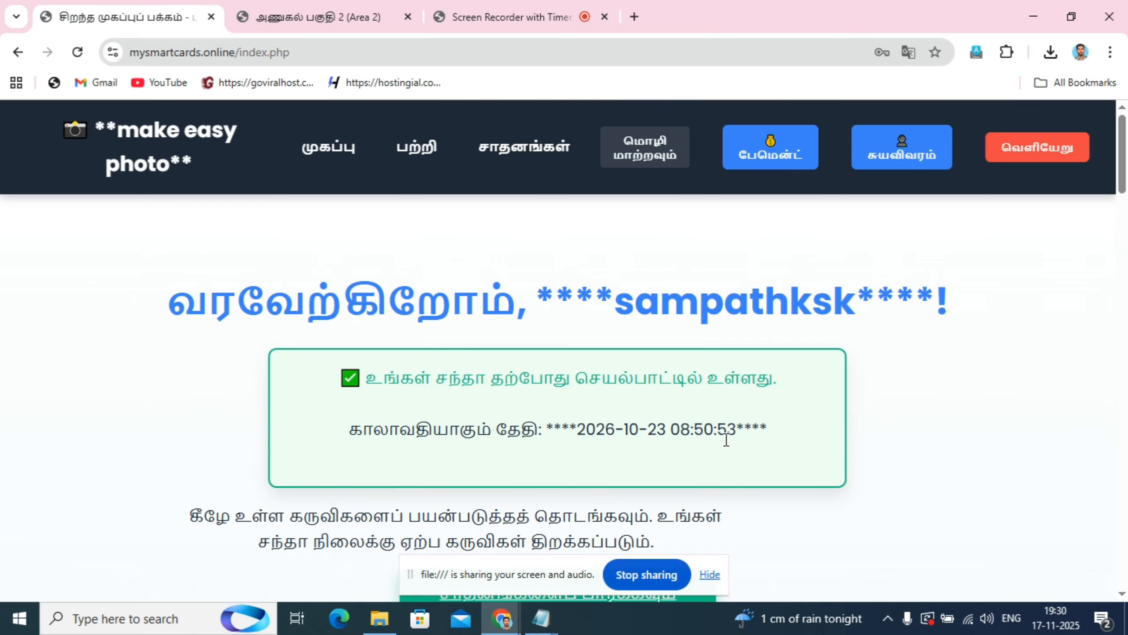
- Open the passport photo making tool (பாஸ்போர்ட் போட்டோ மேக்கிங்) from the home page's tool cards
{"action": "scroll", "coordinate": [1075, 413], "scroll_direction": "down", "scroll_amount": 6}
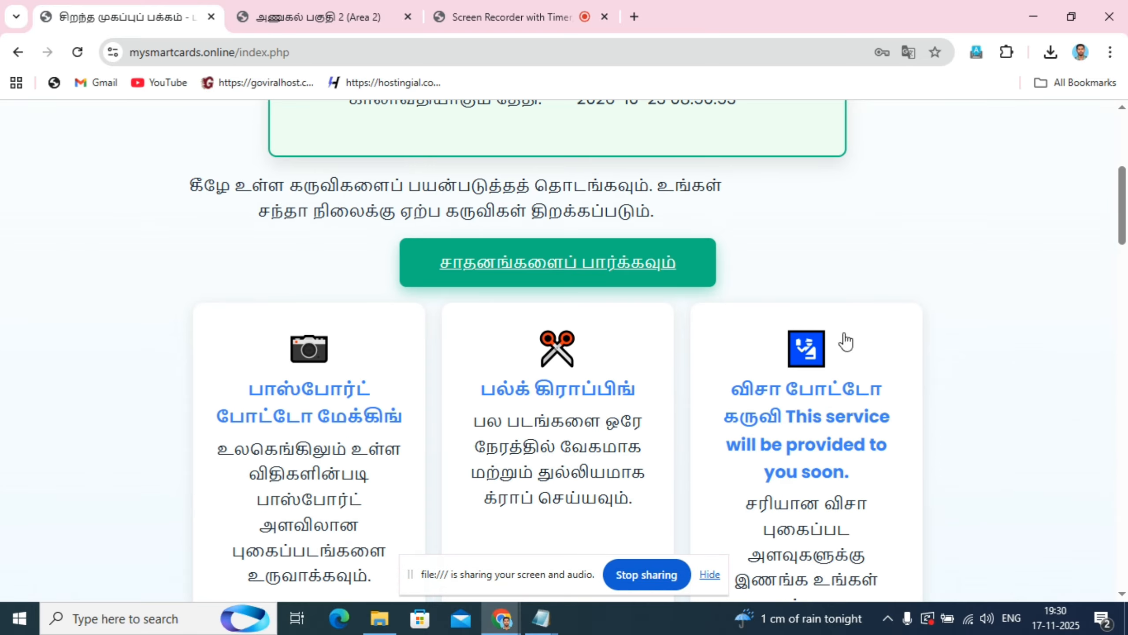
{"action": "scroll", "coordinate": [507, 232], "scroll_direction": "up", "scroll_amount": 6}
{"action": "scroll", "coordinate": [716, 361], "scroll_direction": "down", "scroll_amount": 7}
{"action": "scroll", "coordinate": [906, 338], "scroll_direction": "up", "scroll_amount": 8}
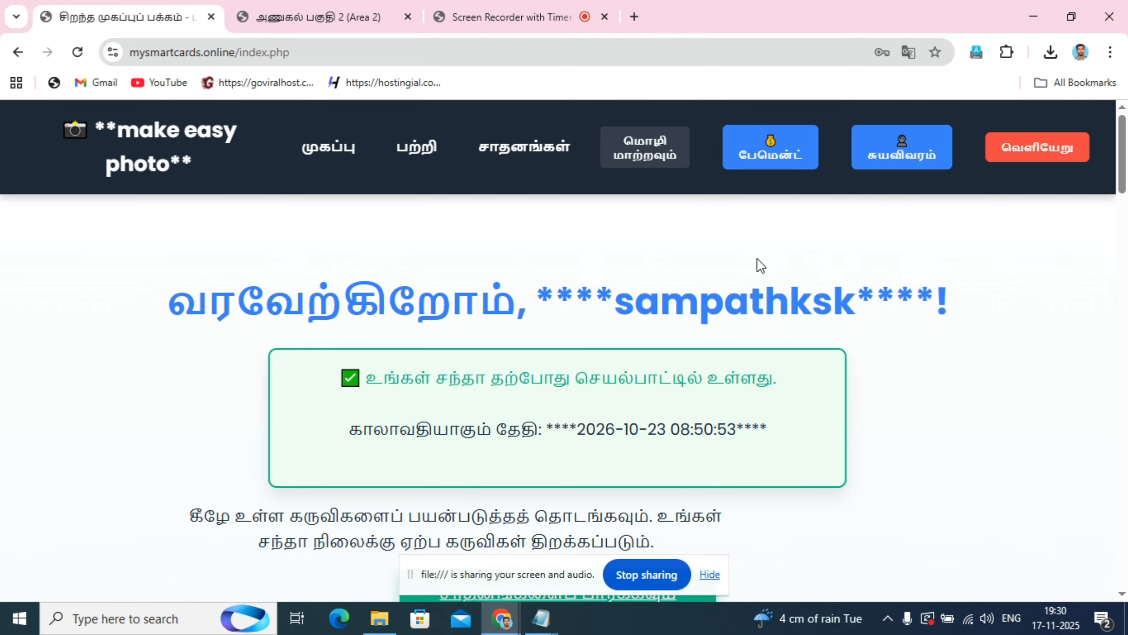
{"action": "scroll", "coordinate": [758, 264], "scroll_direction": "down", "scroll_amount": 7}
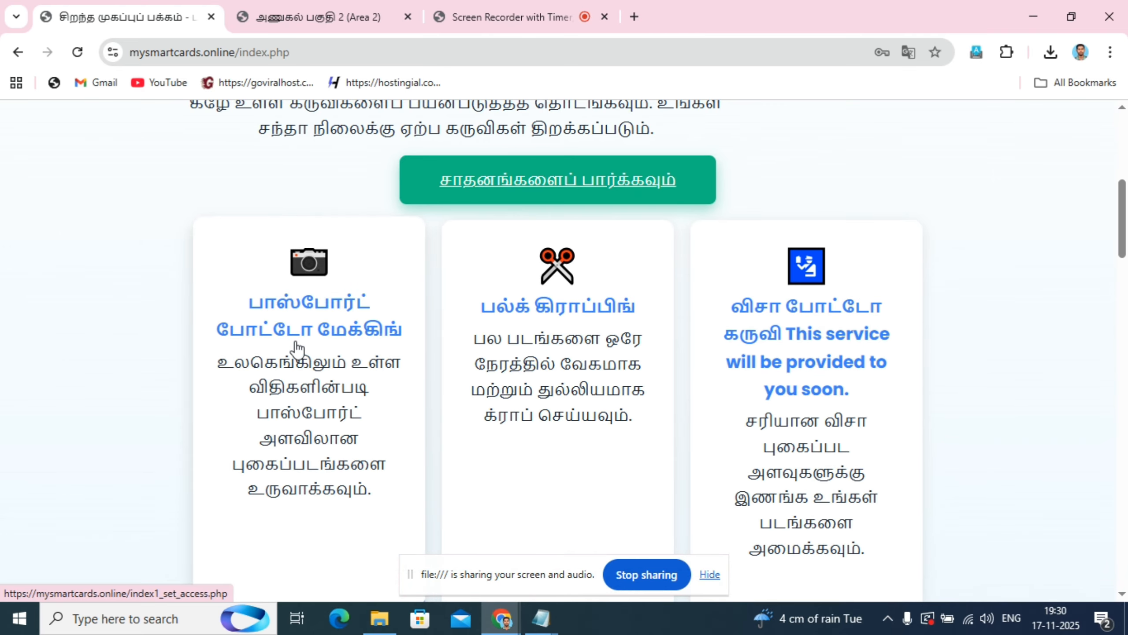
{"action": "left_click", "coordinate": [313, 311]}
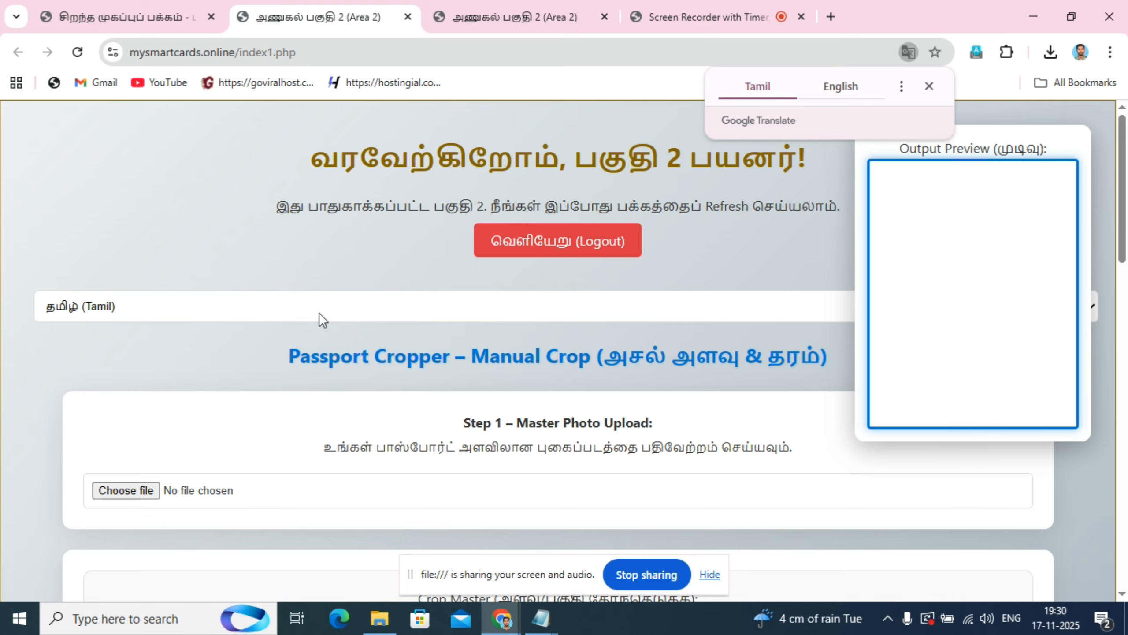
{"action": "scroll", "coordinate": [451, 313], "scroll_direction": "down", "scroll_amount": 5}
{"action": "scroll", "coordinate": [596, 278], "scroll_direction": "up", "scroll_amount": 5}
{"action": "left_click", "coordinate": [929, 86]}
{"action": "scroll", "coordinate": [275, 430], "scroll_direction": "down", "scroll_amount": 5}
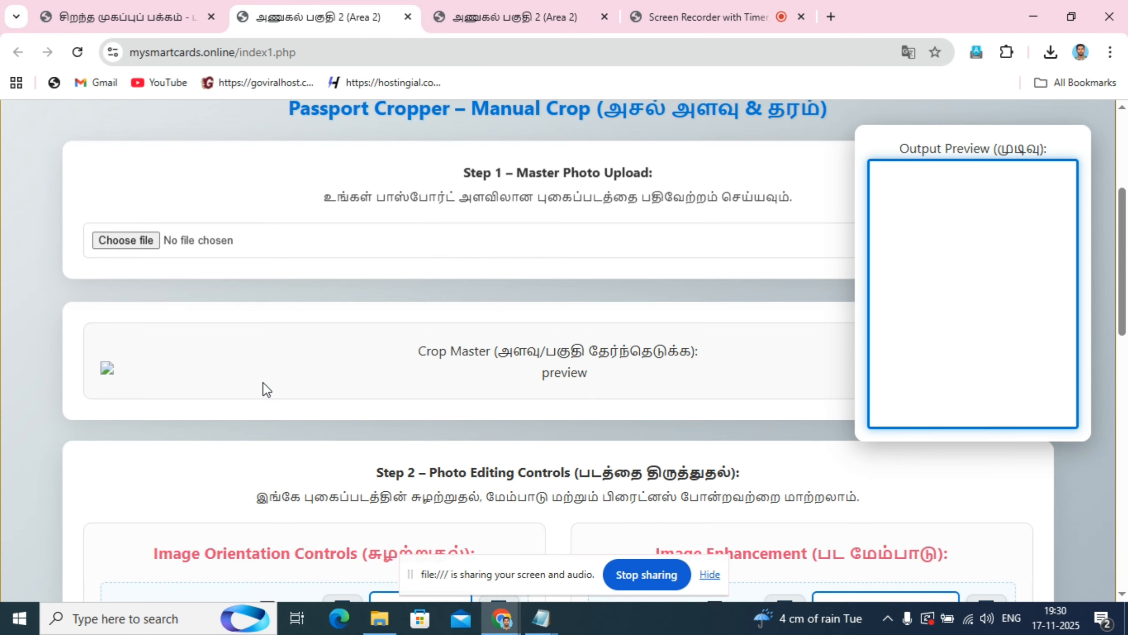
{"action": "left_click", "coordinate": [132, 239]}
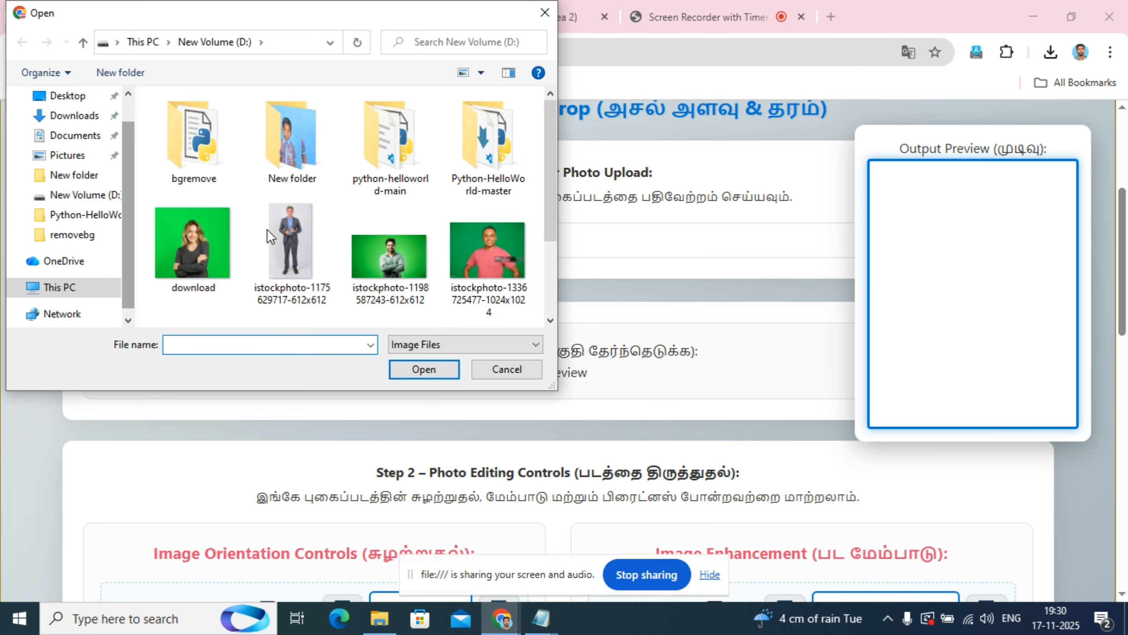
{"action": "left_click_drag", "start_coordinate": [548, 142], "coordinate": [532, 245]}
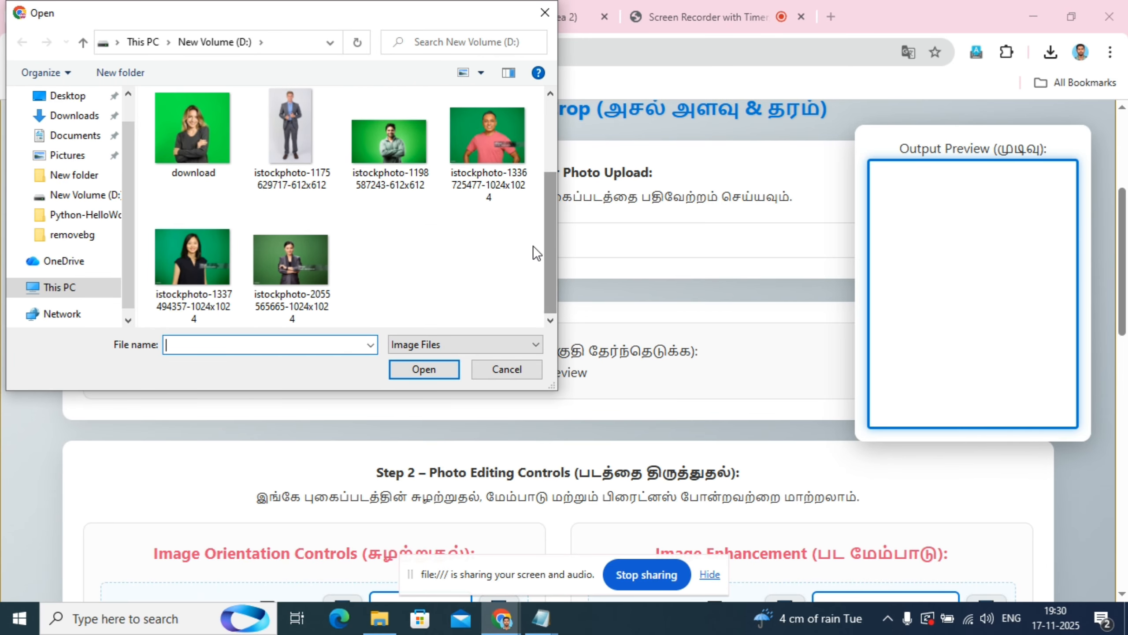
{"action": "left_click", "coordinate": [390, 149]}
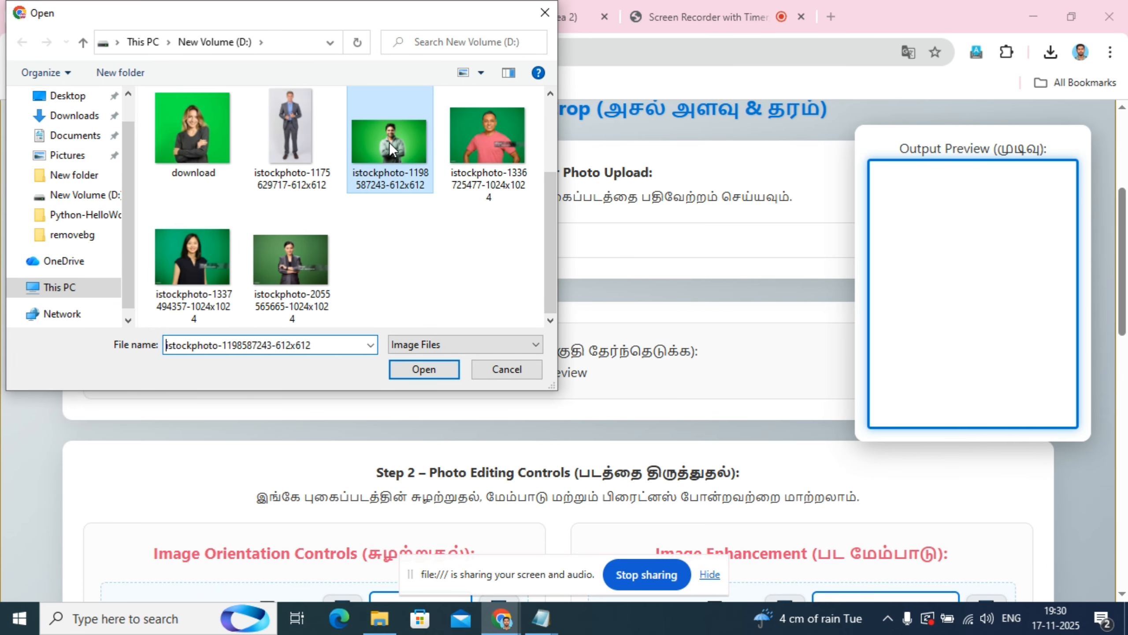
{"action": "left_click", "coordinate": [426, 370]}
- Reposition and shrink the crop frame around the man's head and upper chest, leaving some space above his hair
{"action": "scroll", "coordinate": [50, 334], "scroll_direction": "down", "scroll_amount": 3}
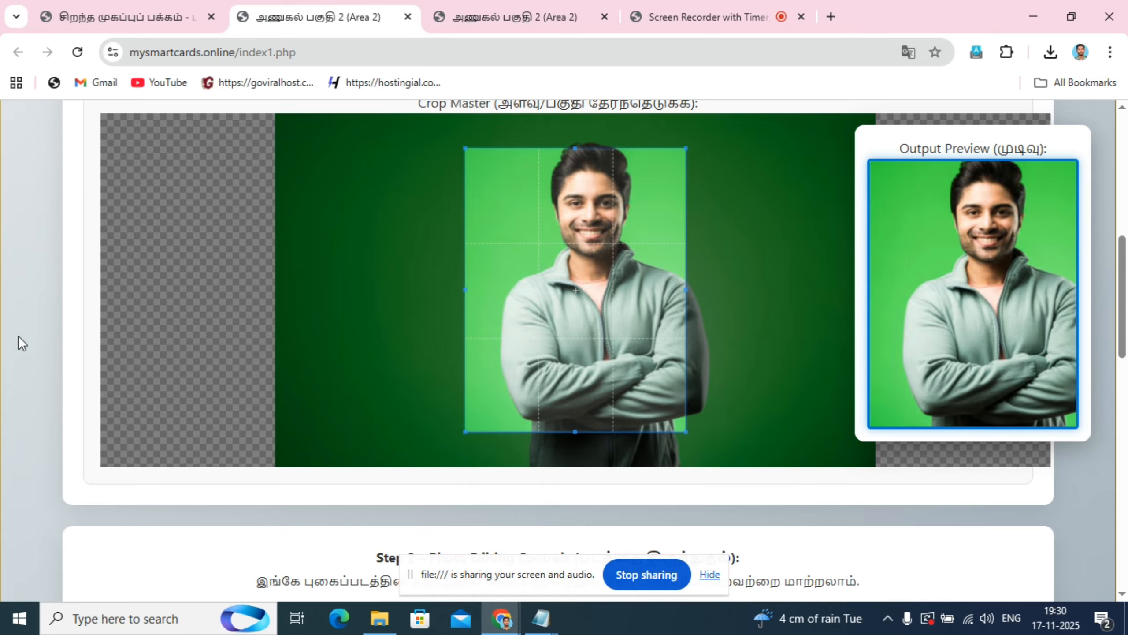
{"action": "scroll", "coordinate": [27, 338], "scroll_direction": "up", "scroll_amount": 1}
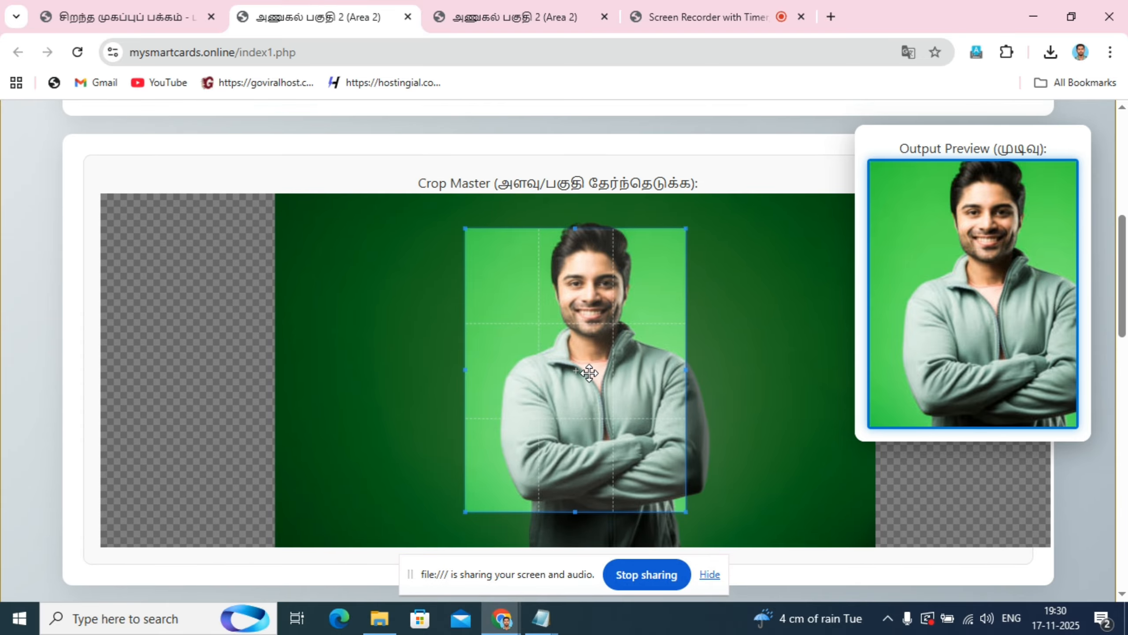
{"action": "left_click_drag", "start_coordinate": [589, 372], "coordinate": [607, 353]}
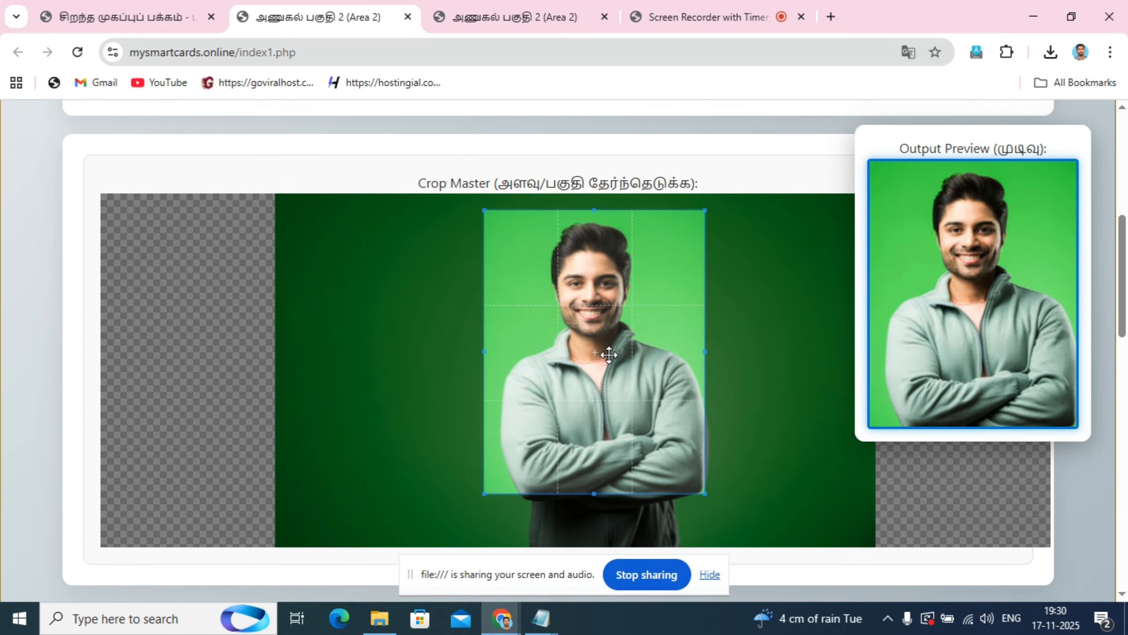
{"action": "left_click_drag", "start_coordinate": [594, 492], "coordinate": [595, 450]}
{"action": "left_click_drag", "start_coordinate": [640, 390], "coordinate": [636, 390]}
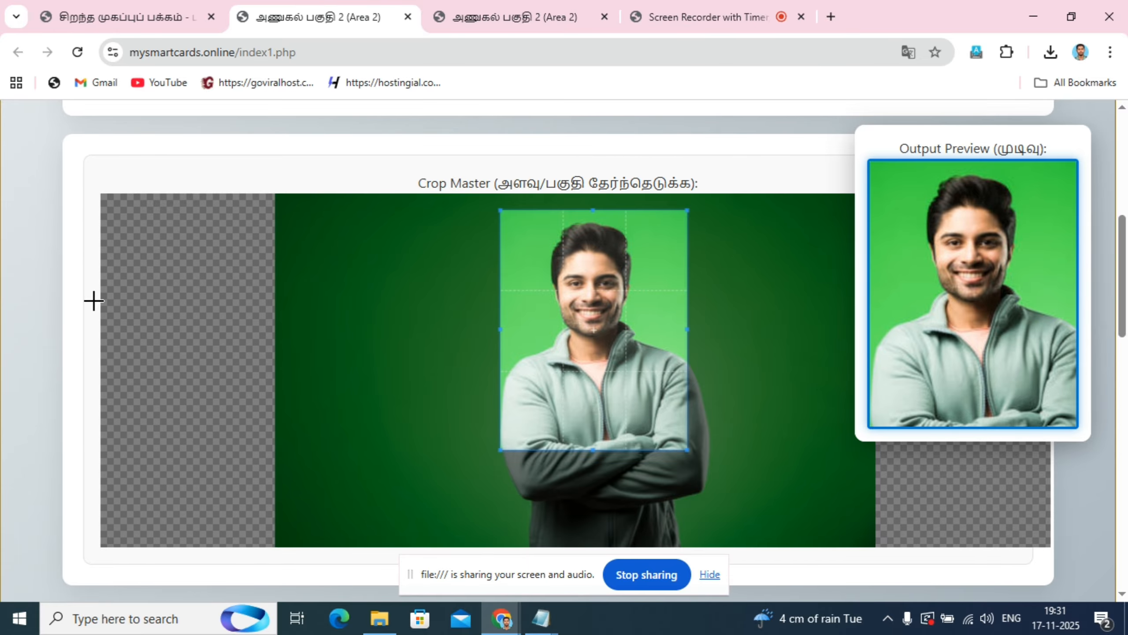
- Compare the cropped area with the output preview and examine the photo editing controls below it
{"action": "scroll", "coordinate": [2, 323], "scroll_direction": "down", "scroll_amount": 3}
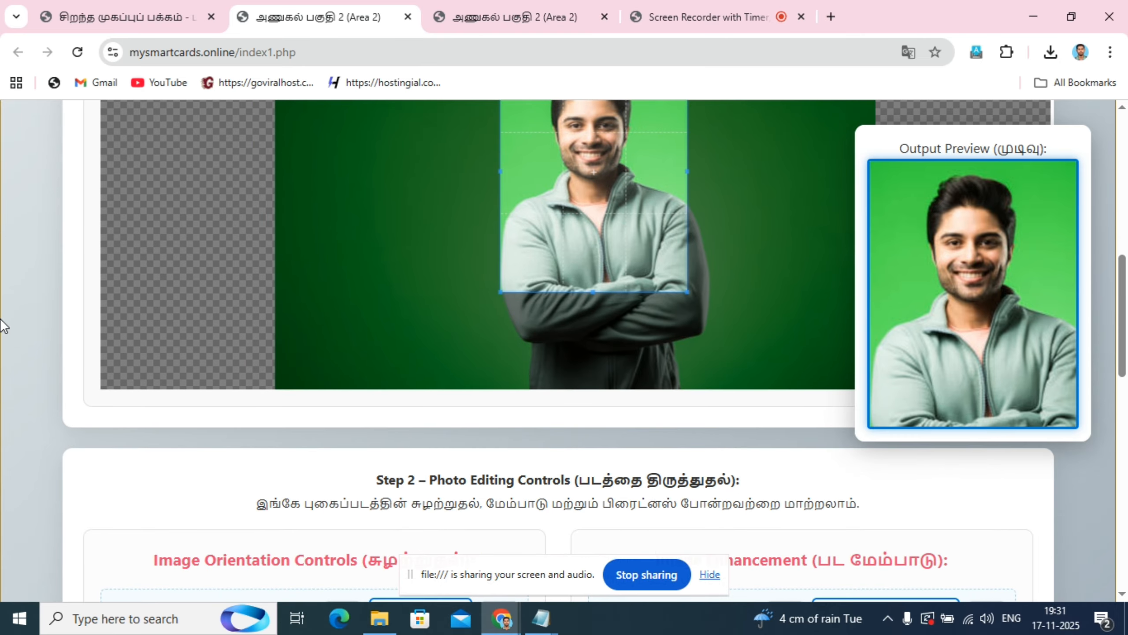
{"action": "scroll", "coordinate": [2, 323], "scroll_direction": "up", "scroll_amount": 3}
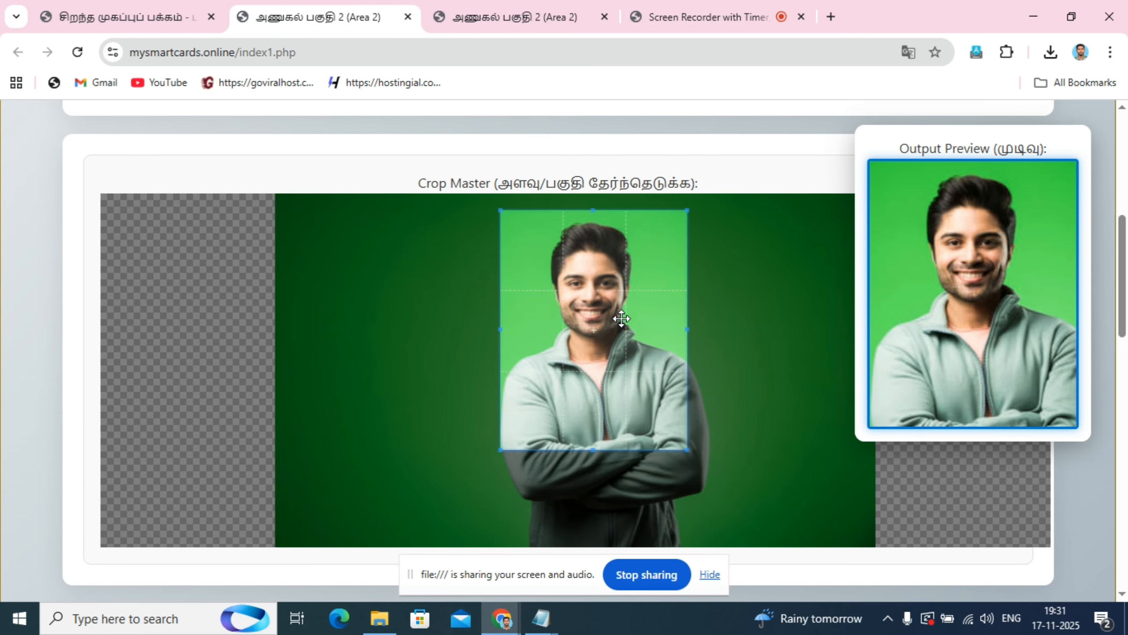
{"action": "scroll", "coordinate": [598, 348], "scroll_direction": "up", "scroll_amount": 3}
{"action": "scroll", "coordinate": [596, 348], "scroll_direction": "down", "scroll_amount": 3}
{"action": "scroll", "coordinate": [596, 349], "scroll_direction": "up", "scroll_amount": 3}
{"action": "scroll", "coordinate": [596, 349], "scroll_direction": "down", "scroll_amount": 3}
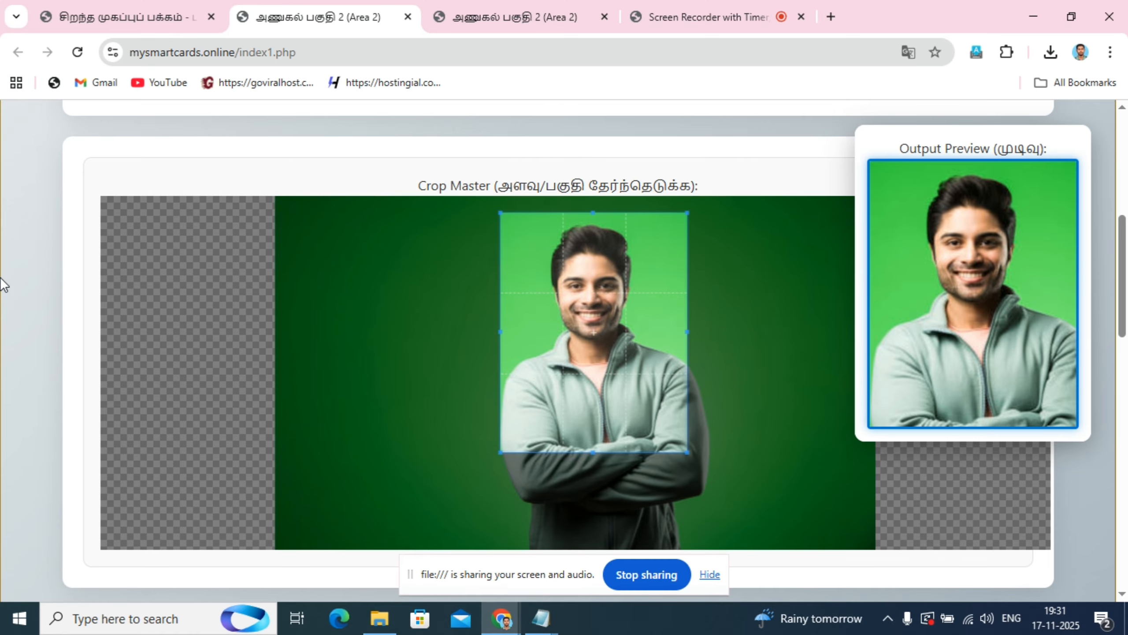
{"action": "scroll", "coordinate": [2, 284], "scroll_direction": "down", "scroll_amount": 5}
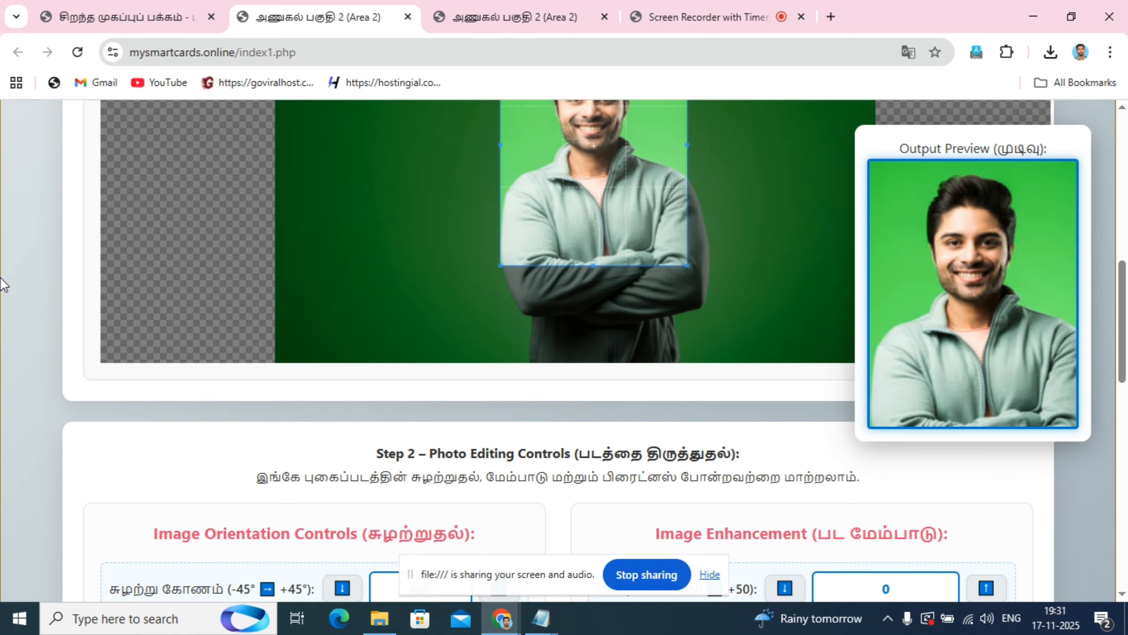
{"action": "scroll", "coordinate": [2, 285], "scroll_direction": "up", "scroll_amount": 1}
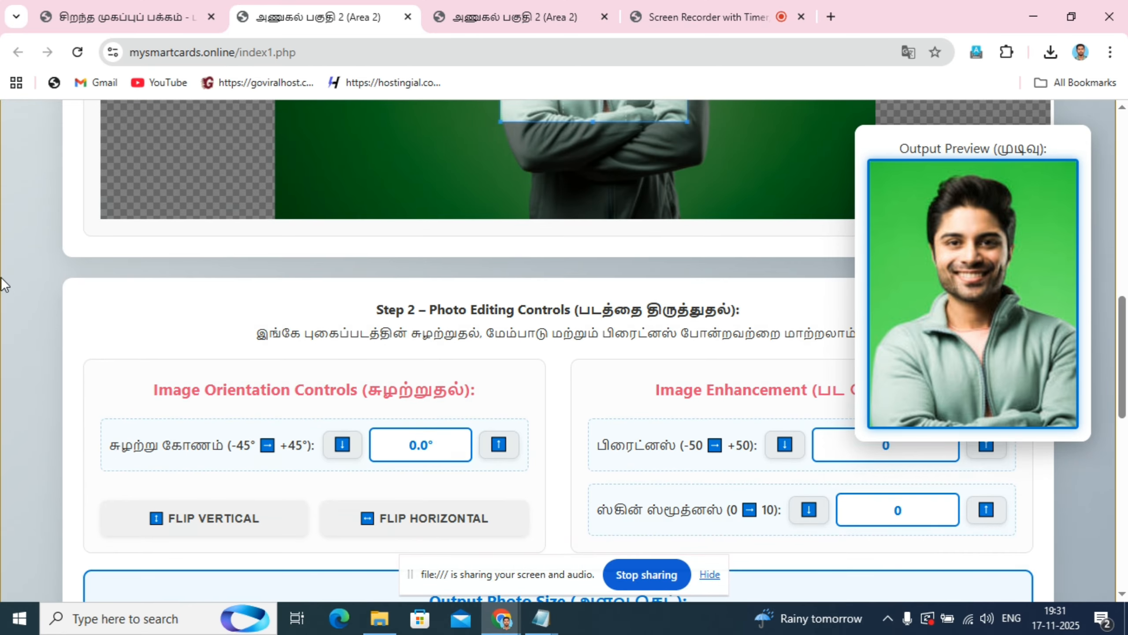
{"action": "scroll", "coordinate": [5, 284], "scroll_direction": "up", "scroll_amount": 6}
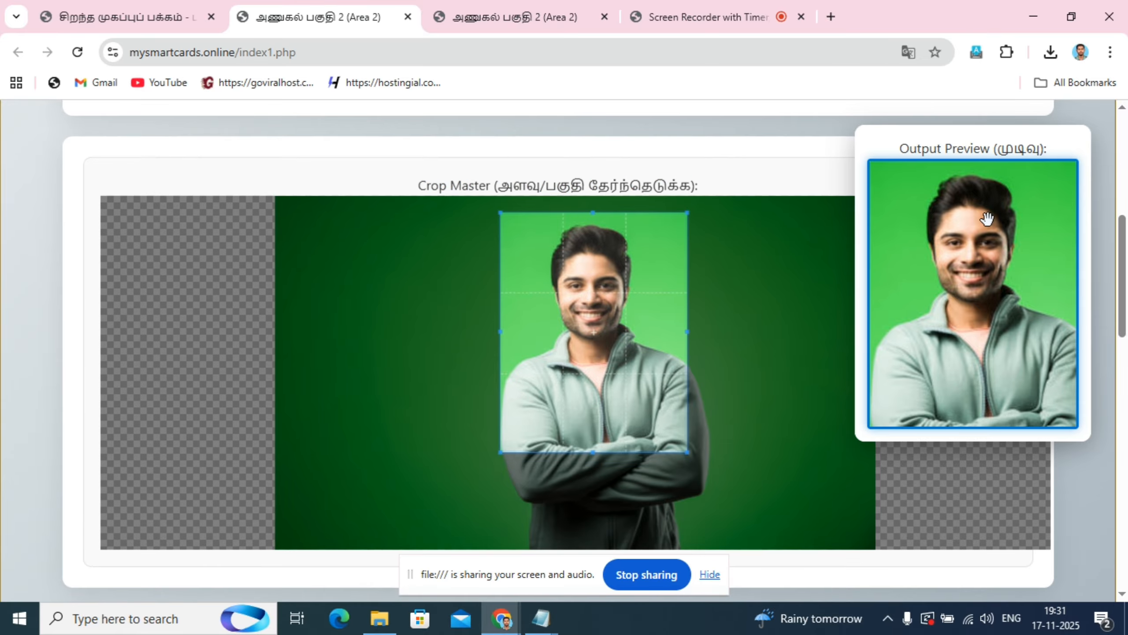
{"action": "scroll", "coordinate": [2, 292], "scroll_direction": "down", "scroll_amount": 5}
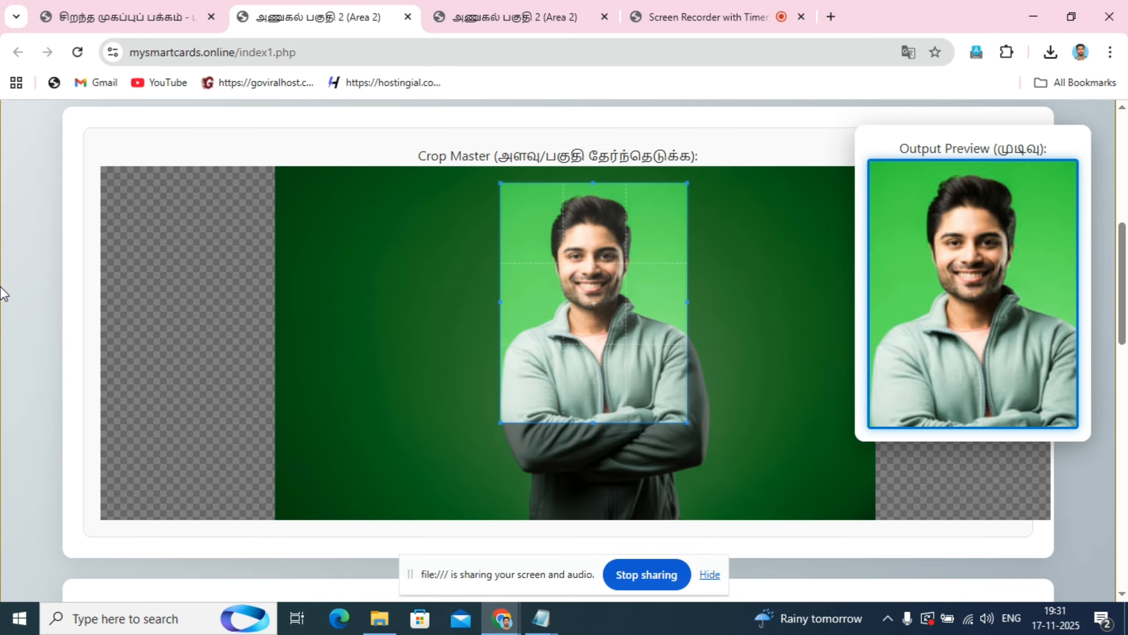
{"action": "scroll", "coordinate": [929, 331], "scroll_direction": "up", "scroll_amount": 2}
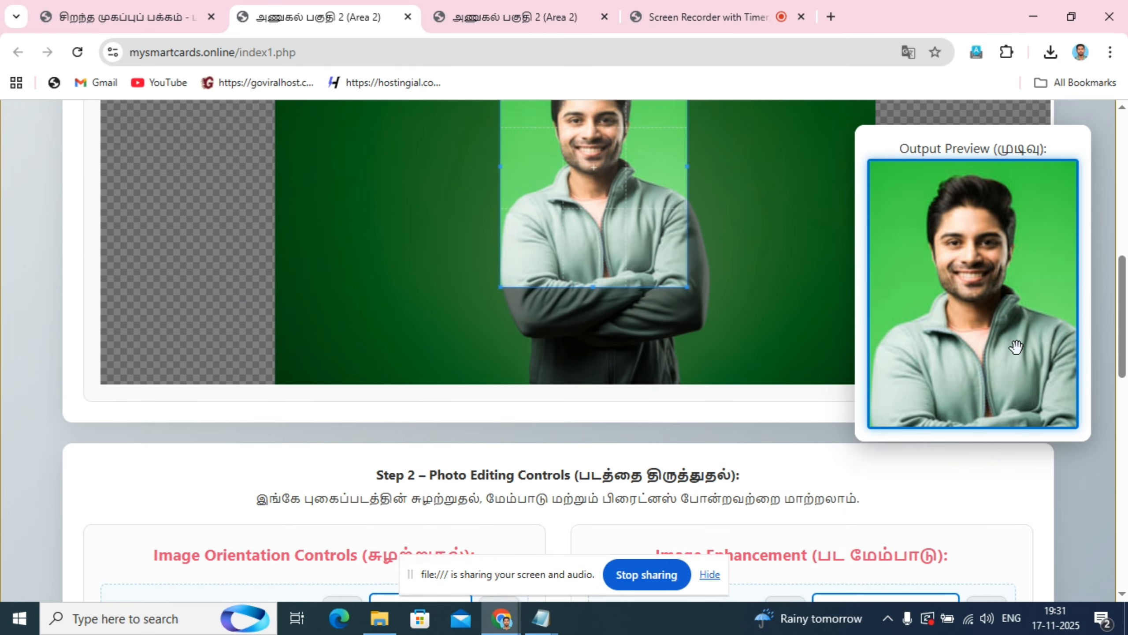
{"action": "scroll", "coordinate": [844, 346], "scroll_direction": "down", "scroll_amount": 2}
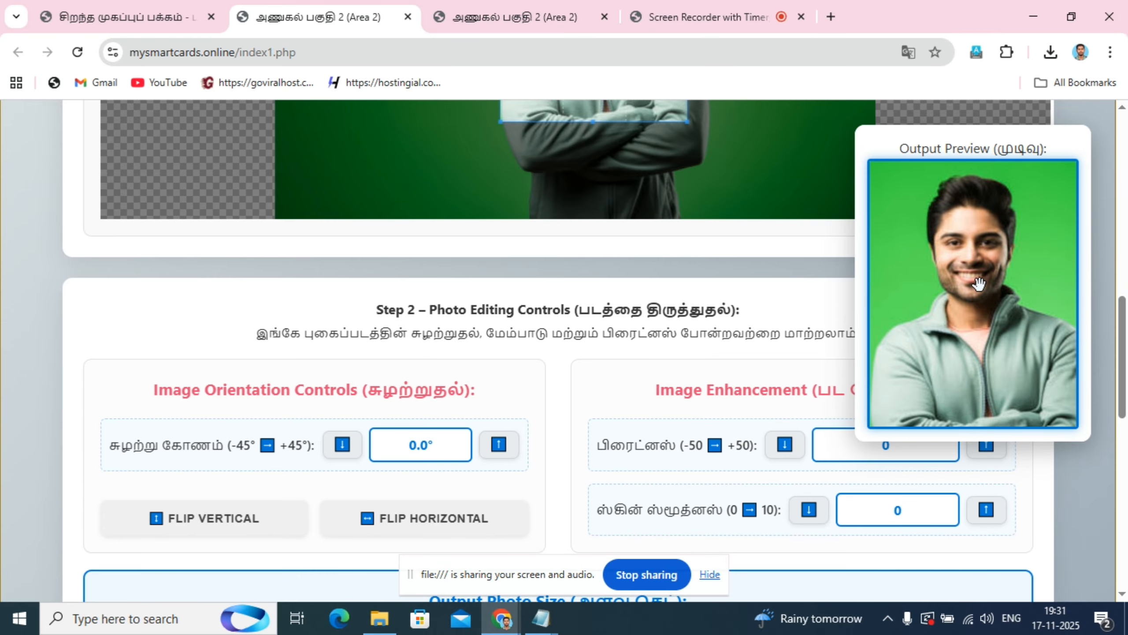
- Move the output preview panel slightly lower and raise the photo's rotation angle to 0.7°
{"action": "left_click_drag", "start_coordinate": [995, 235], "coordinate": [1096, 339]}
{"action": "scroll", "coordinate": [247, 291], "scroll_direction": "down", "scroll_amount": 3}
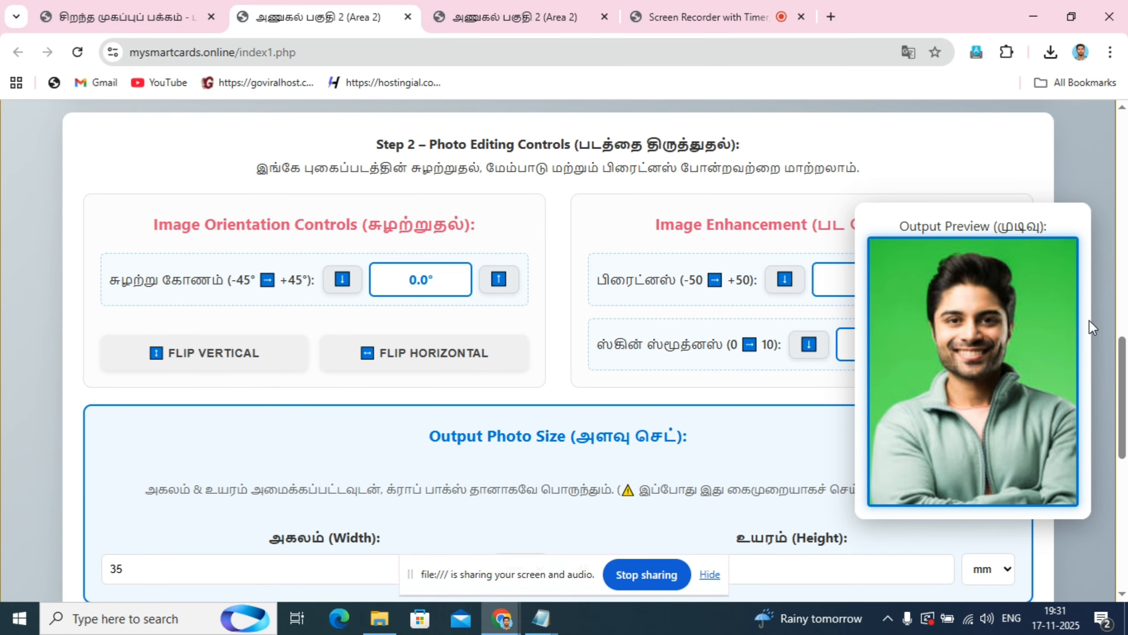
{"action": "left_click", "coordinate": [506, 283]}
{"action": "left_click", "coordinate": [506, 283]}
{"action": "left_click", "coordinate": [506, 283]}
{"action": "left_click", "coordinate": [506, 284]}
{"action": "left_click", "coordinate": [504, 283]}
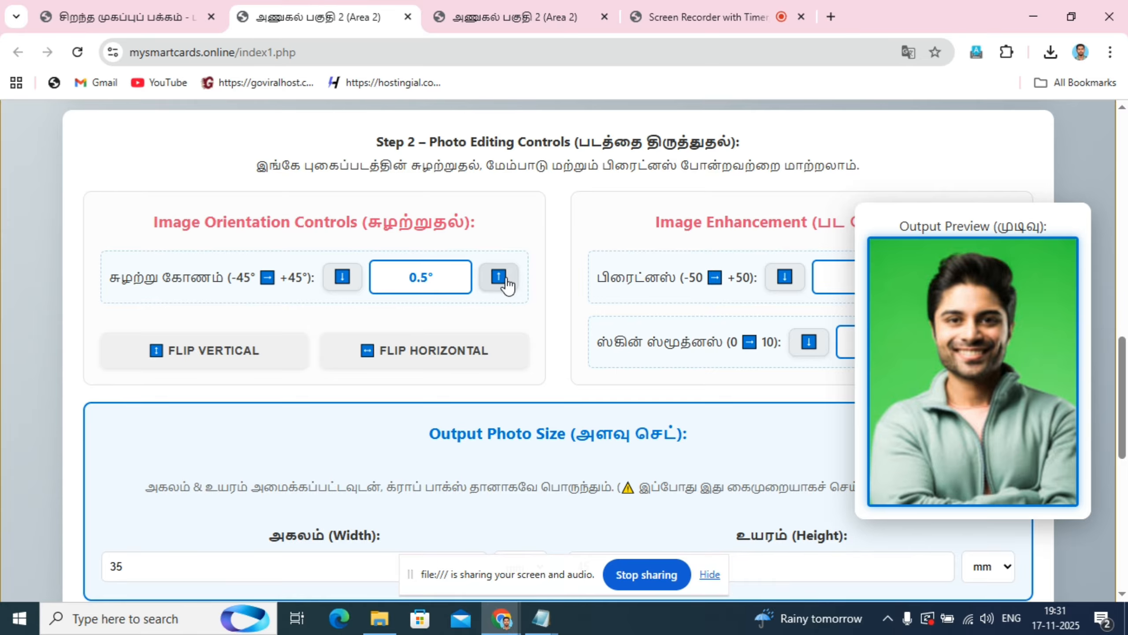
{"action": "left_click", "coordinate": [504, 282]}
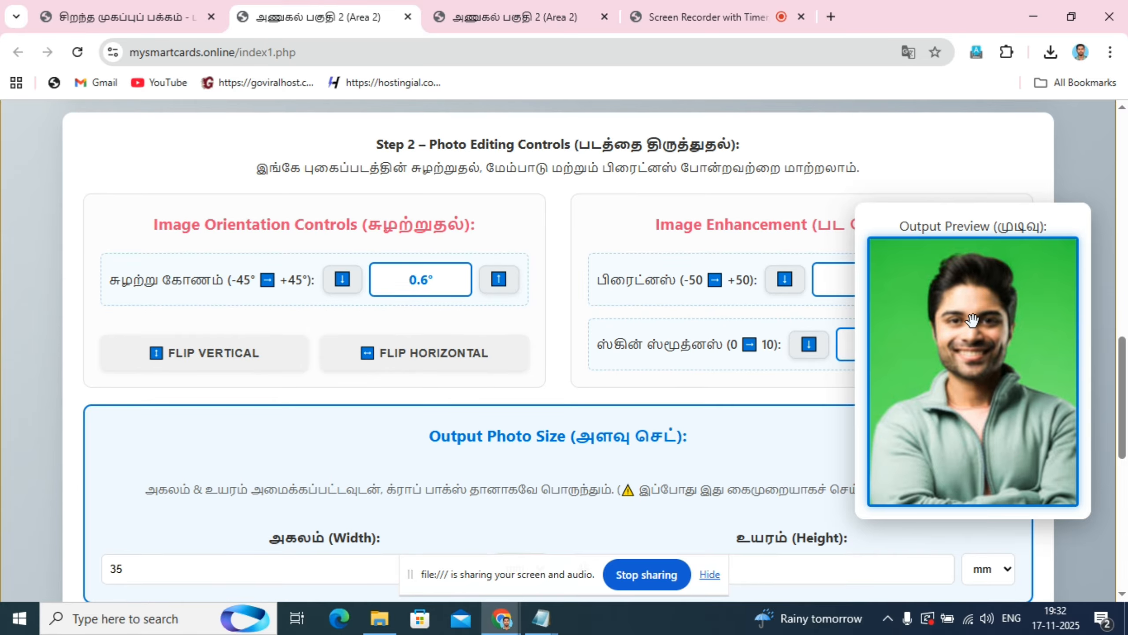
{"action": "left_click", "coordinate": [500, 284]}
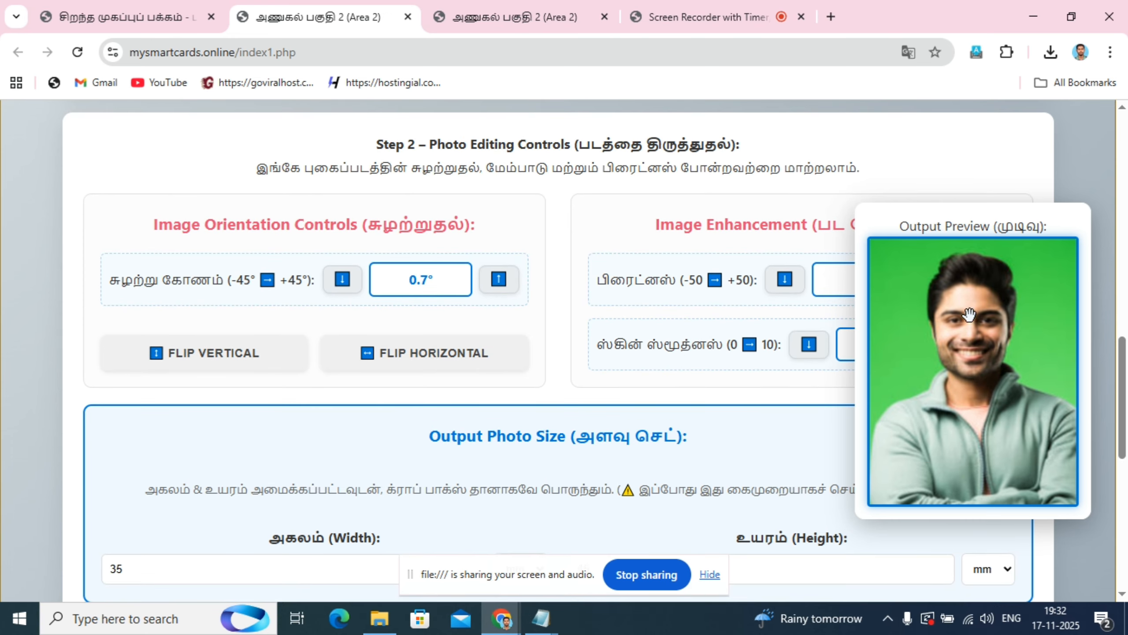
- Return the photo's rotation angle to 0.0°
{"action": "left_click", "coordinate": [342, 279]}
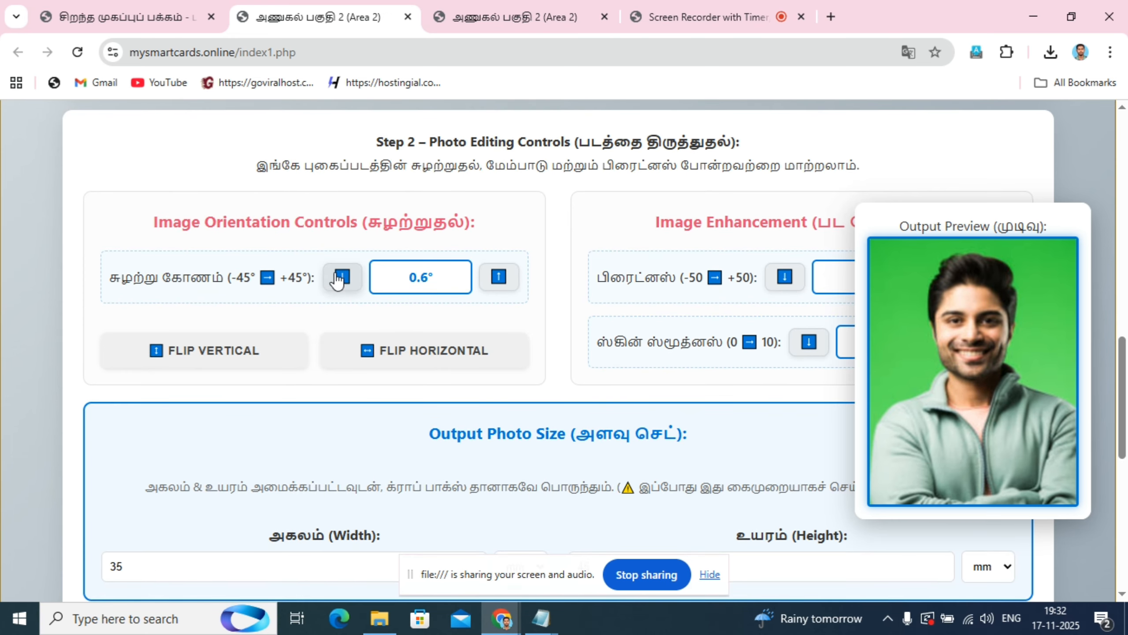
{"action": "left_click", "coordinate": [342, 279]}
{"action": "left_click", "coordinate": [342, 279]}
{"action": "left_click", "coordinate": [342, 279]}
{"action": "left_click", "coordinate": [341, 278]}
{"action": "left_click", "coordinate": [341, 278]}
{"action": "left_click", "coordinate": [341, 278]}
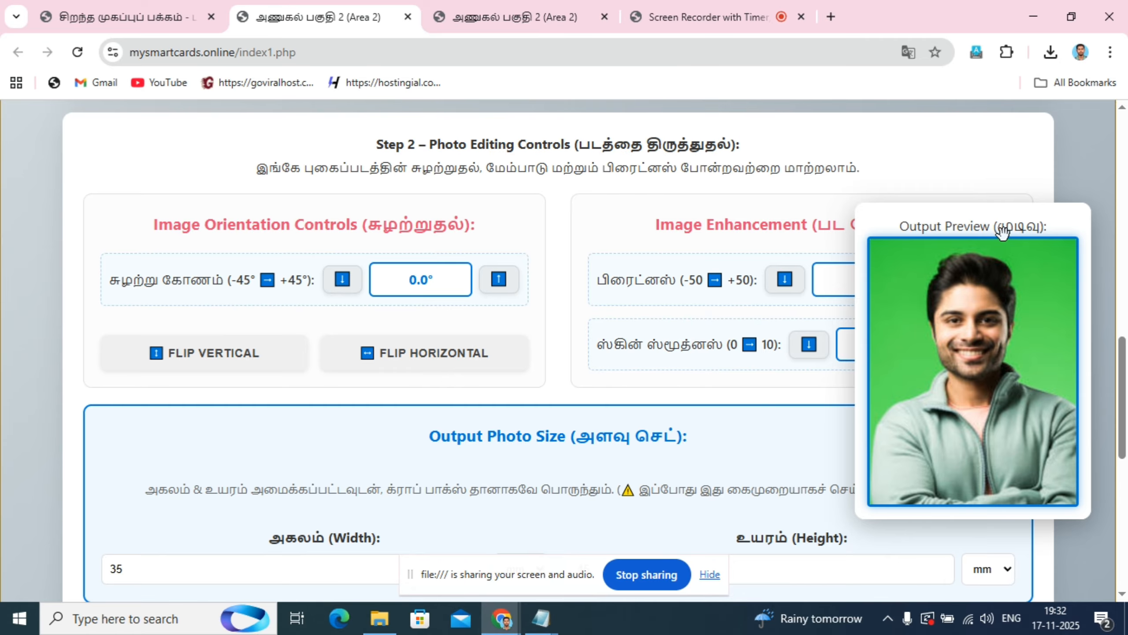
- Move the output preview panel off the image enhancement controls and set the photo's brightness (பிரைட்னஸ்) to 6
{"action": "left_click_drag", "start_coordinate": [995, 335], "coordinate": [338, 317]}
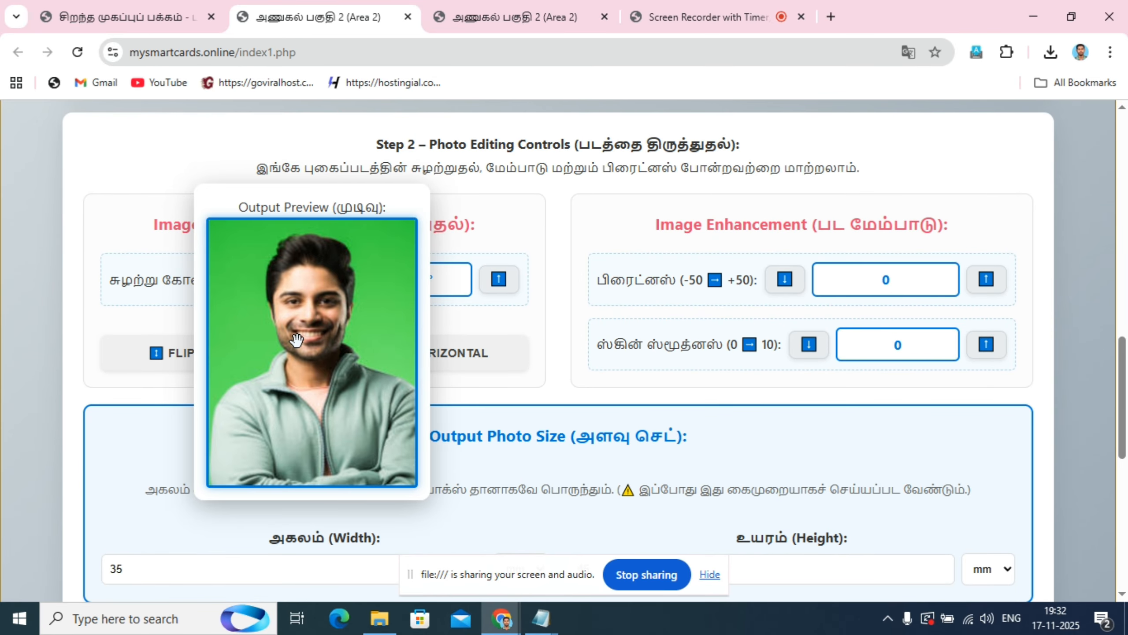
{"action": "left_click", "coordinate": [987, 277]}
{"action": "left_click", "coordinate": [987, 277]}
{"action": "left_click", "coordinate": [987, 277]}
{"action": "left_click", "coordinate": [987, 278]}
{"action": "left_click", "coordinate": [987, 277]}
{"action": "left_click", "coordinate": [987, 277]}
{"action": "left_click", "coordinate": [987, 277]}
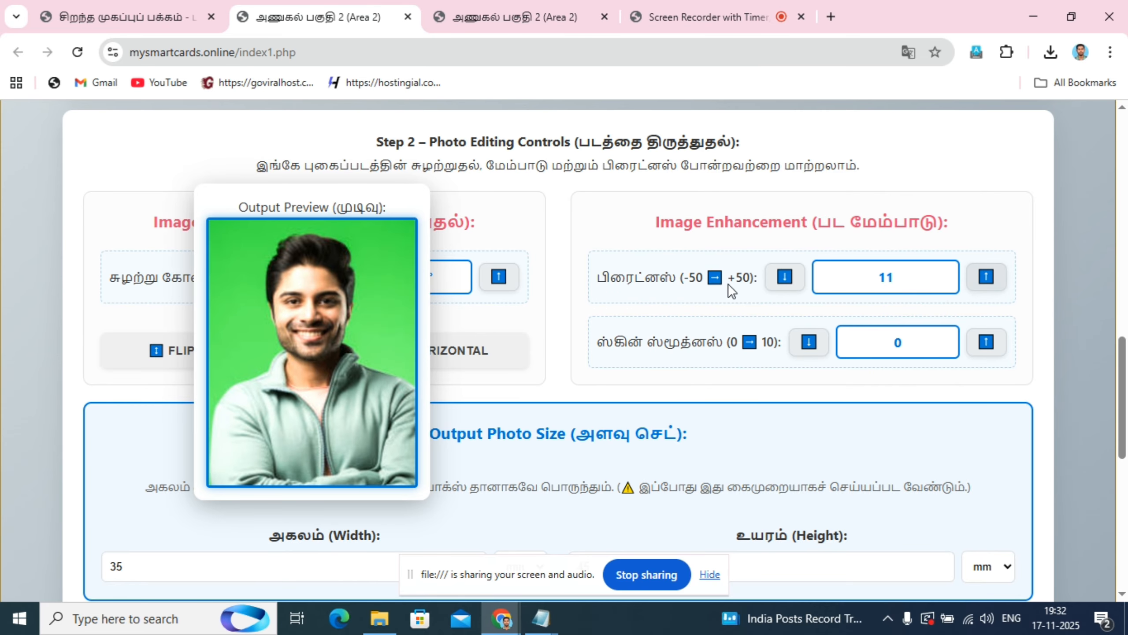
{"action": "left_click", "coordinate": [780, 277]}
{"action": "left_click", "coordinate": [780, 278]}
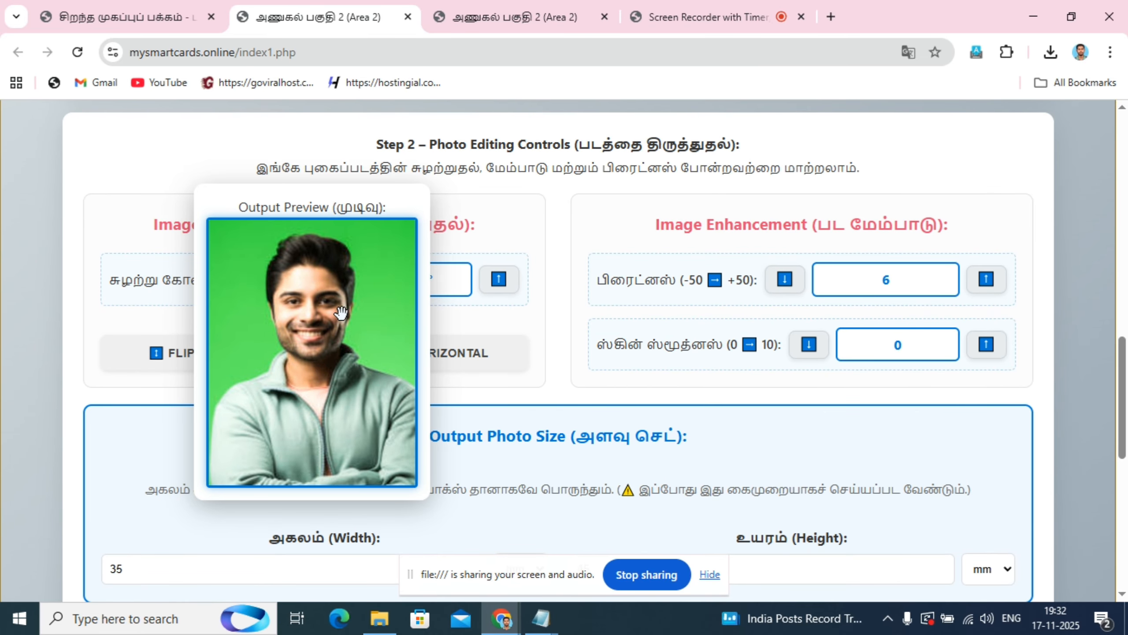
- Set the photo's skin smoothness (ஸ்கின் ஸ்மூத்னஸ்) to 9
{"action": "scroll", "coordinate": [341, 313], "scroll_direction": "down", "scroll_amount": 2}
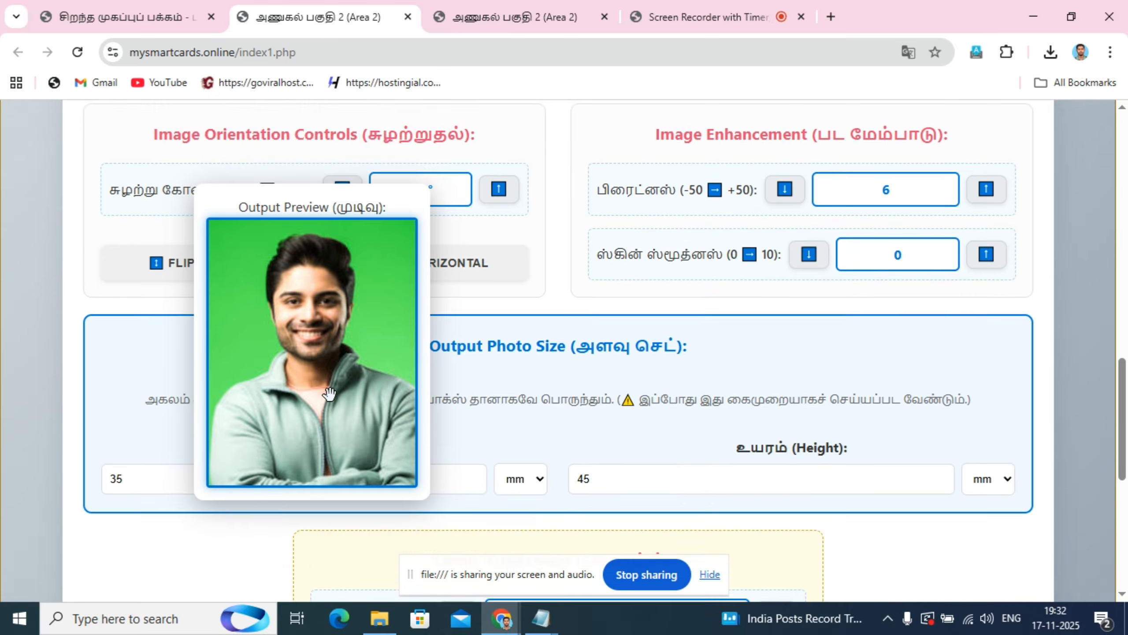
{"action": "scroll", "coordinate": [606, 418], "scroll_direction": "up", "scroll_amount": 2}
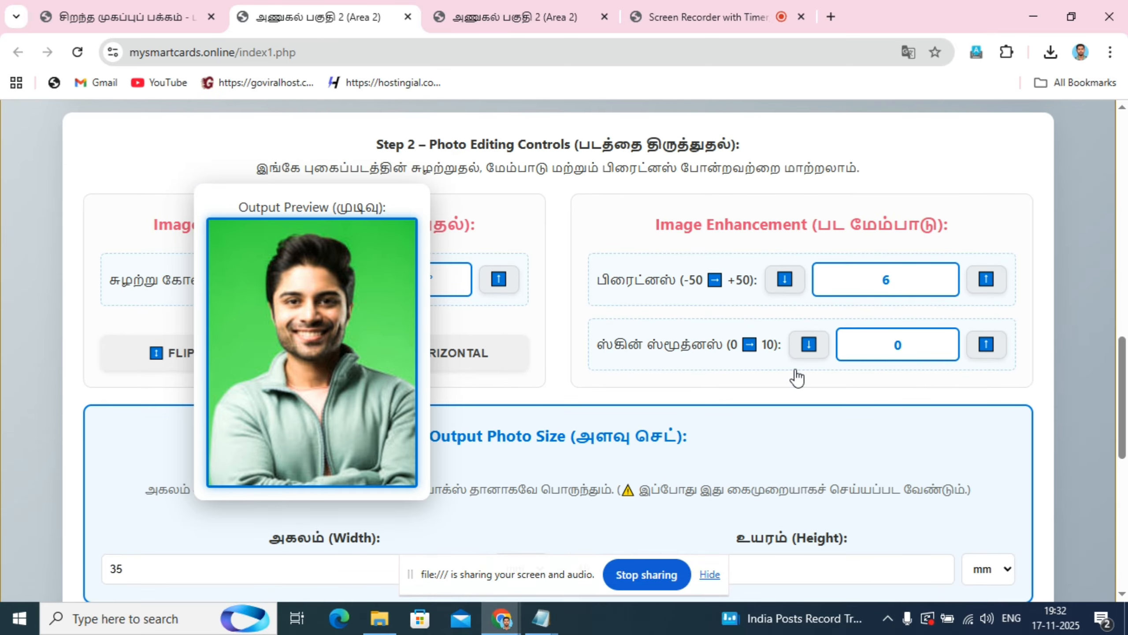
{"action": "left_click", "coordinate": [990, 343]}
{"action": "left_click", "coordinate": [991, 342]}
{"action": "left_click", "coordinate": [990, 342]}
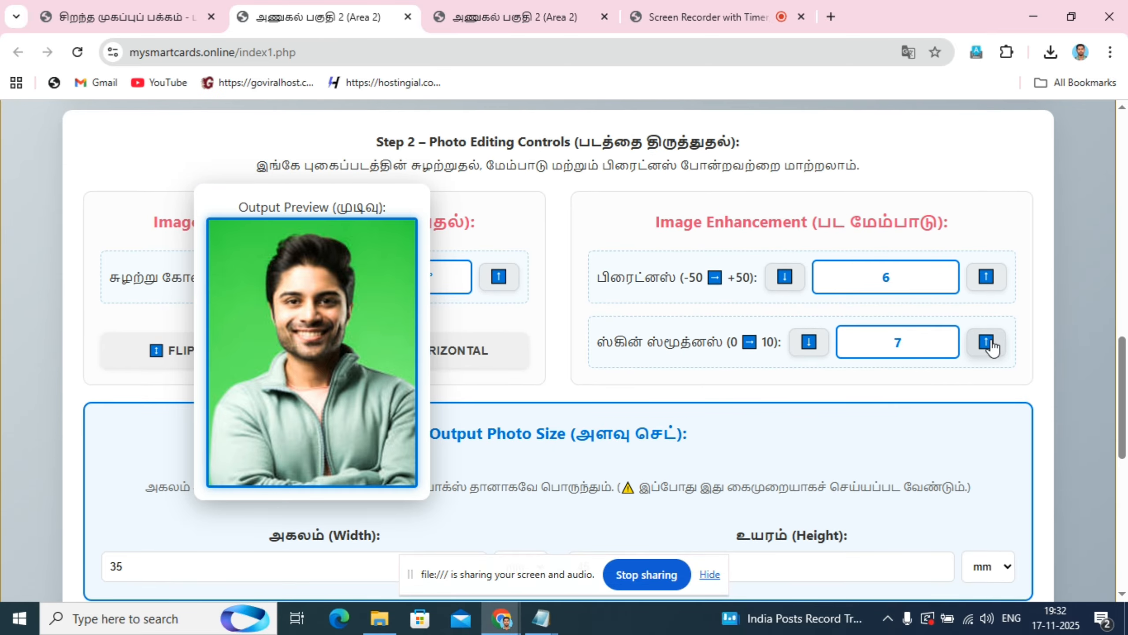
{"action": "left_click", "coordinate": [990, 342]}
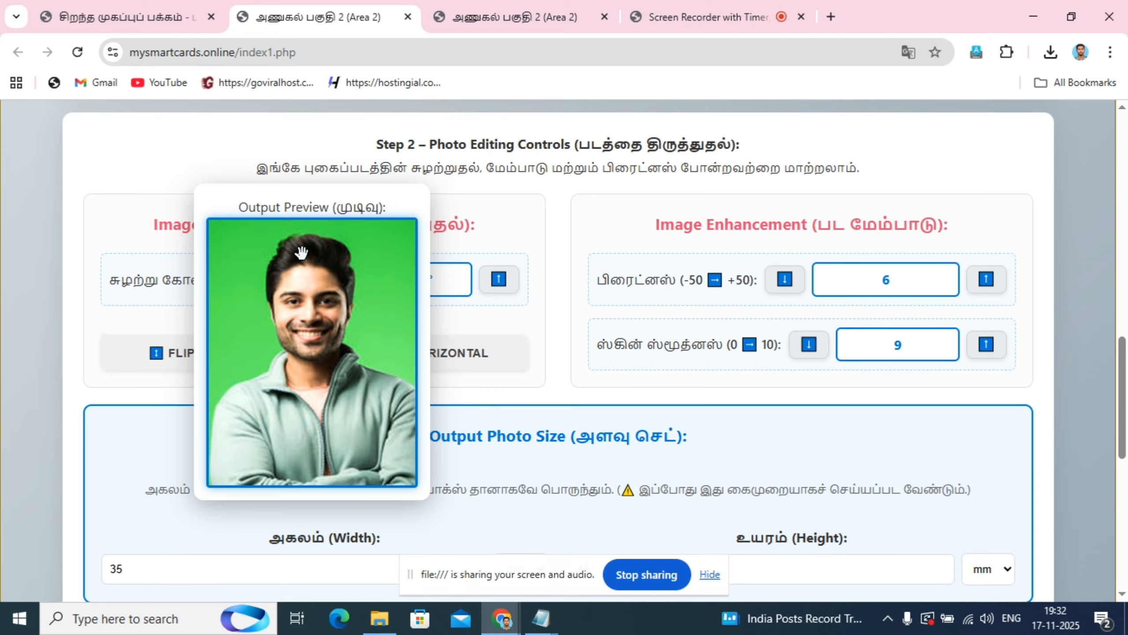
- Move the output preview panel clear of the photo width setting and review the width's unit options without choosing another
{"action": "scroll", "coordinate": [300, 292], "scroll_direction": "down", "scroll_amount": 2}
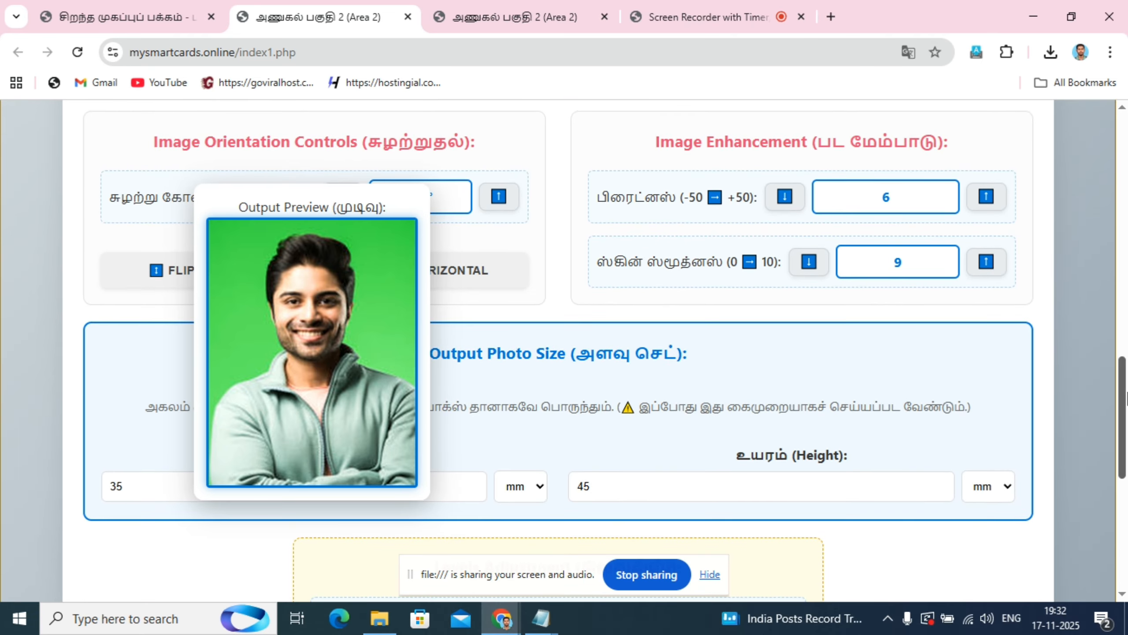
{"action": "scroll", "coordinate": [872, 385], "scroll_direction": "down", "scroll_amount": 3}
{"action": "left_click_drag", "start_coordinate": [527, 407], "coordinate": [881, 234]}
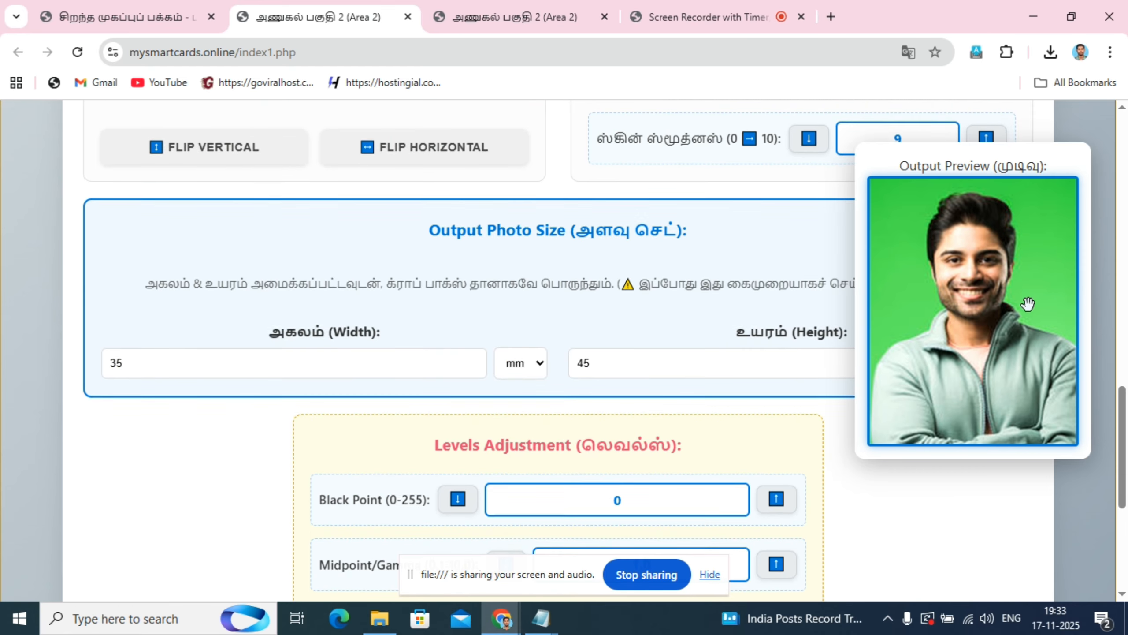
{"action": "left_click_drag", "start_coordinate": [981, 301], "coordinate": [981, 339]}
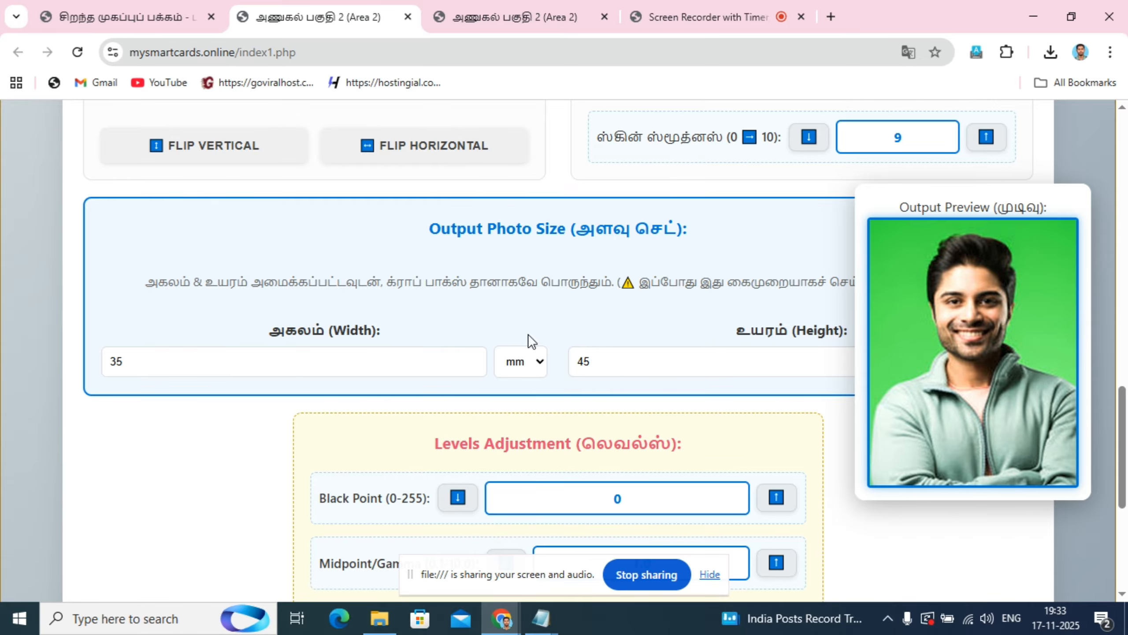
{"action": "left_click", "coordinate": [539, 369]}
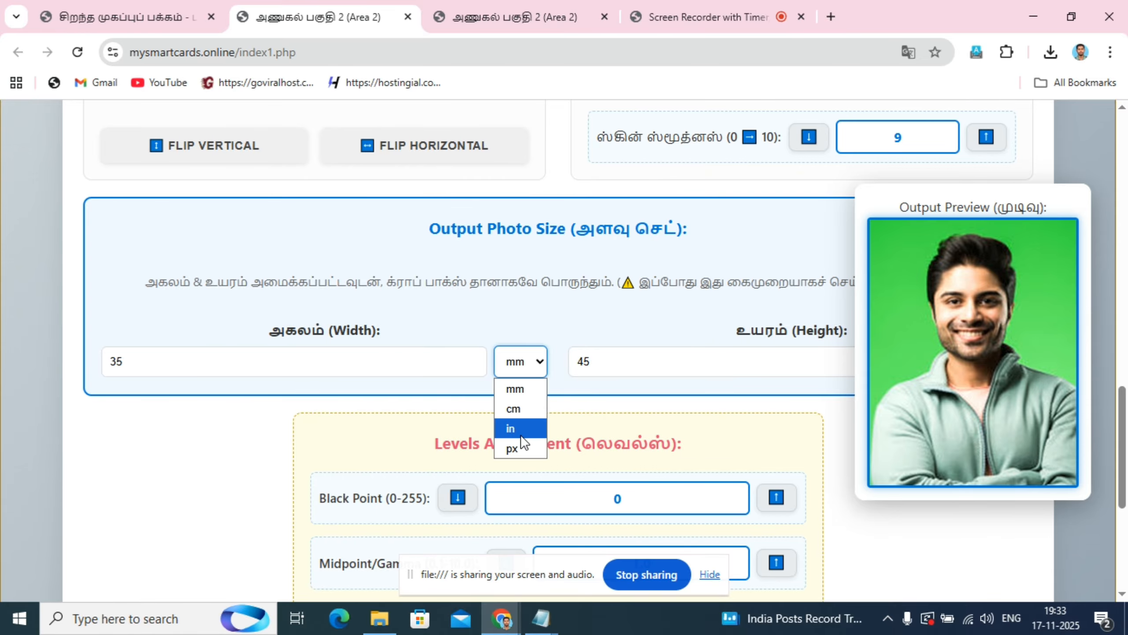
{"action": "left_click", "coordinate": [238, 415]}
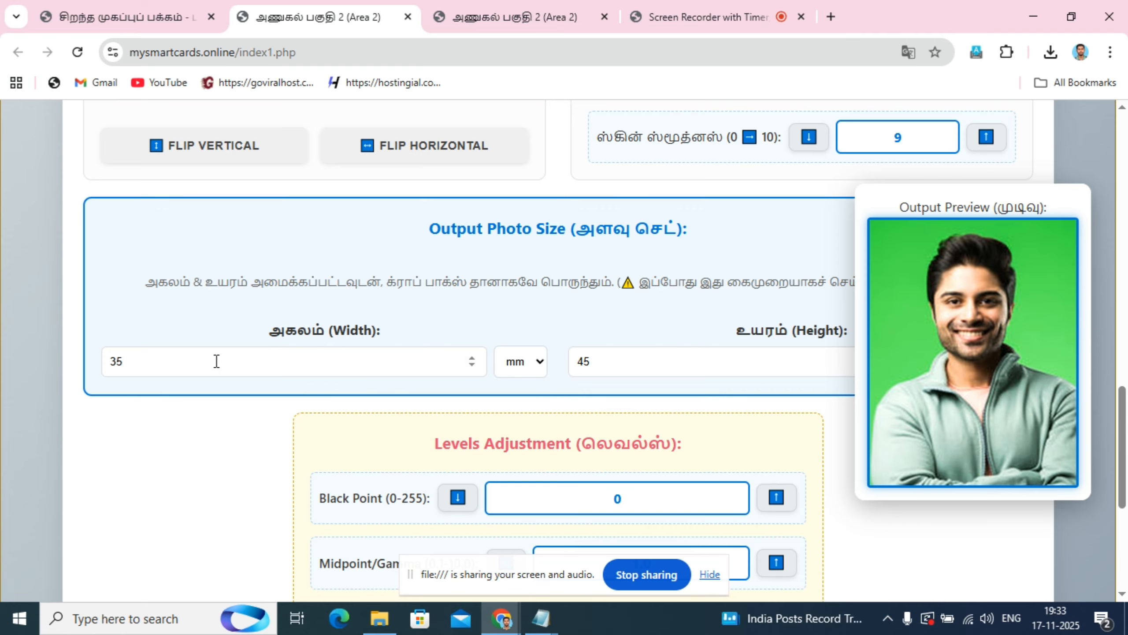
- Examine the output photo's width, height and levels settings, and compare the output preview with the cropped portrait
{"action": "left_click", "coordinate": [156, 363]}
{"action": "left_click", "coordinate": [613, 368]}
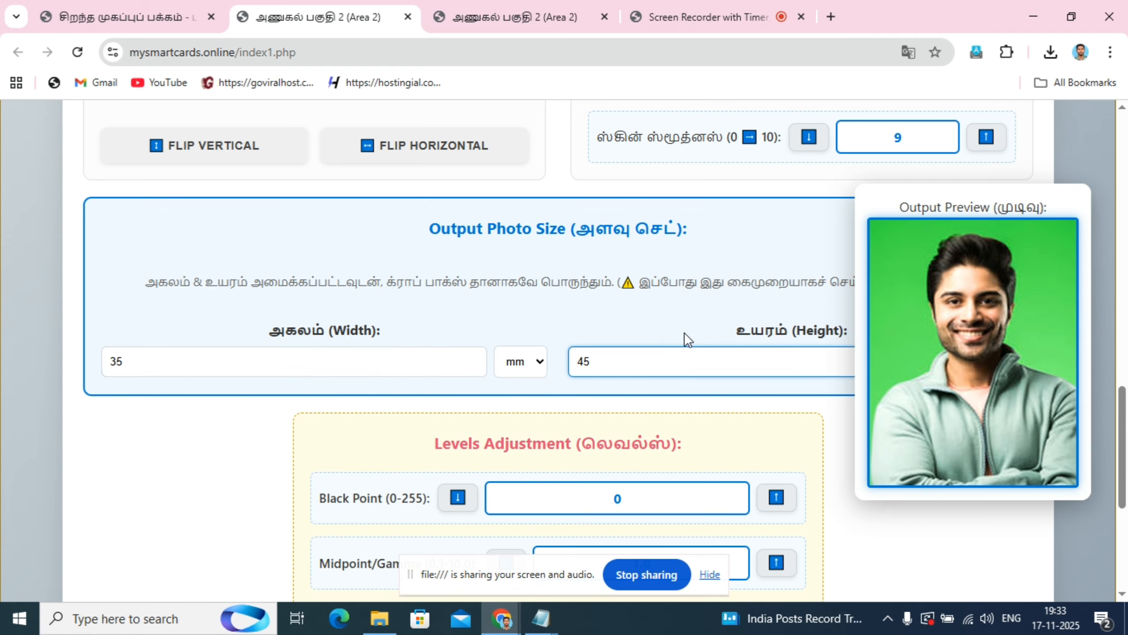
{"action": "scroll", "coordinate": [684, 338], "scroll_direction": "down", "scroll_amount": 6}
{"action": "scroll", "coordinate": [119, 263], "scroll_direction": "up", "scroll_amount": 5}
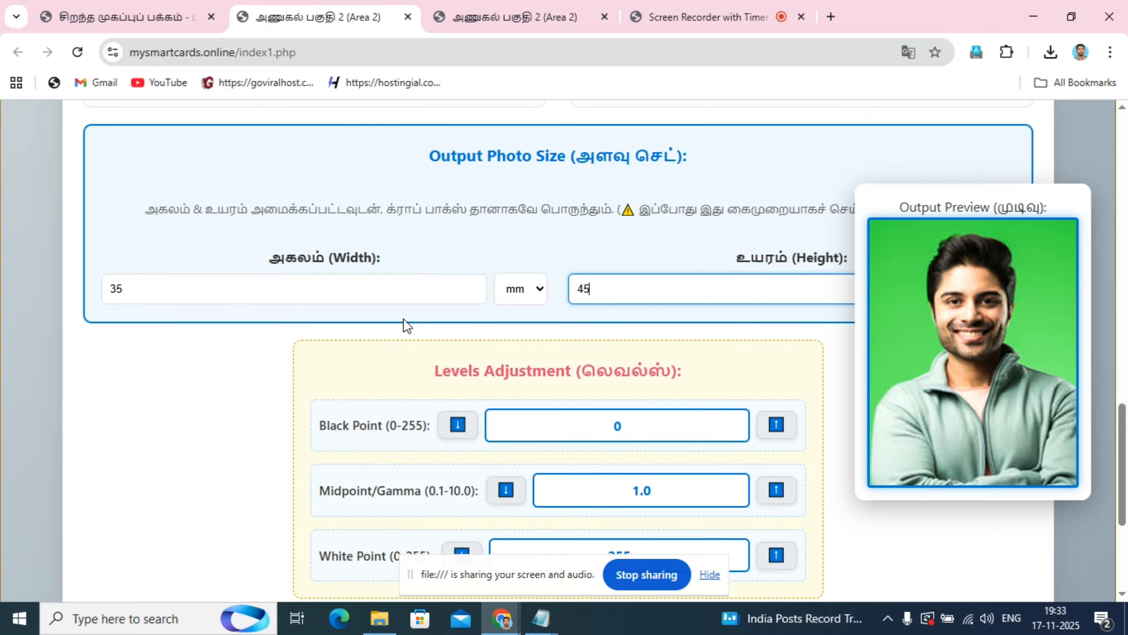
{"action": "scroll", "coordinate": [687, 320], "scroll_direction": "down", "scroll_amount": 3}
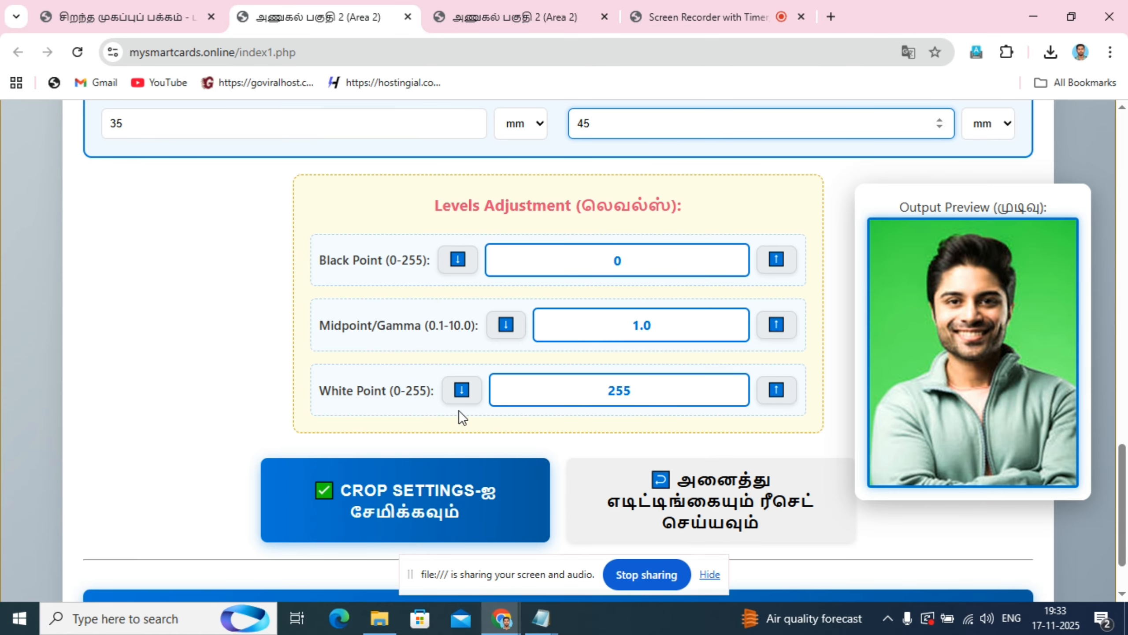
{"action": "left_click_drag", "start_coordinate": [968, 356], "coordinate": [588, 267]}
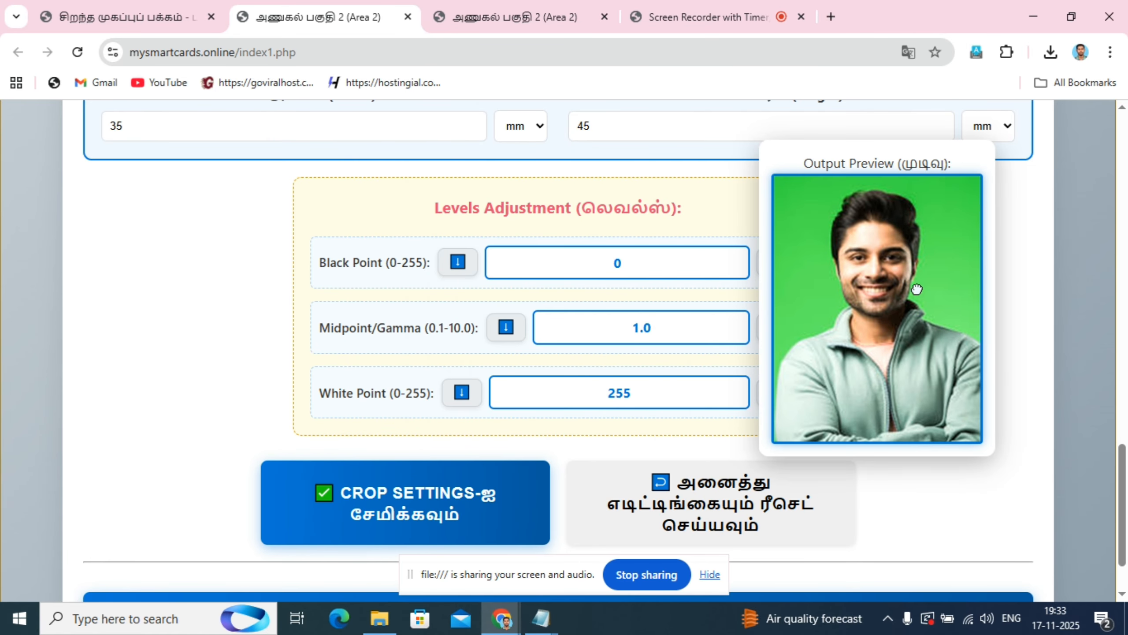
{"action": "scroll", "coordinate": [530, 322], "scroll_direction": "up", "scroll_amount": 7}
{"action": "scroll", "coordinate": [537, 338], "scroll_direction": "up", "scroll_amount": 8}
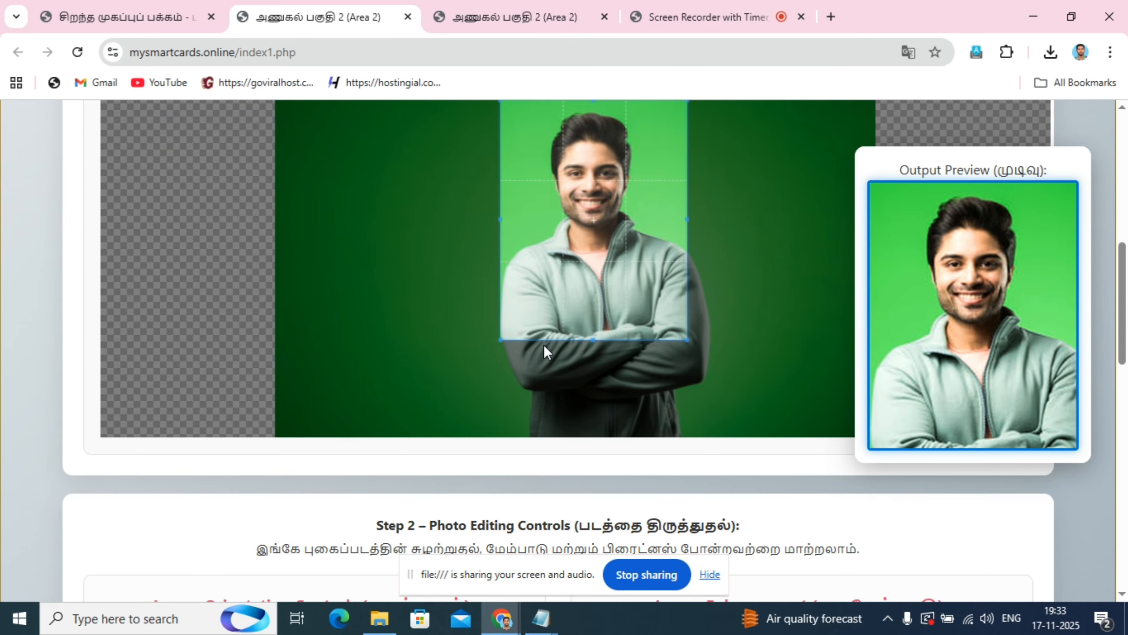
{"action": "scroll", "coordinate": [5, 311], "scroll_direction": "up", "scroll_amount": 3}
{"action": "scroll", "coordinate": [11, 274], "scroll_direction": "down", "scroll_amount": 12}
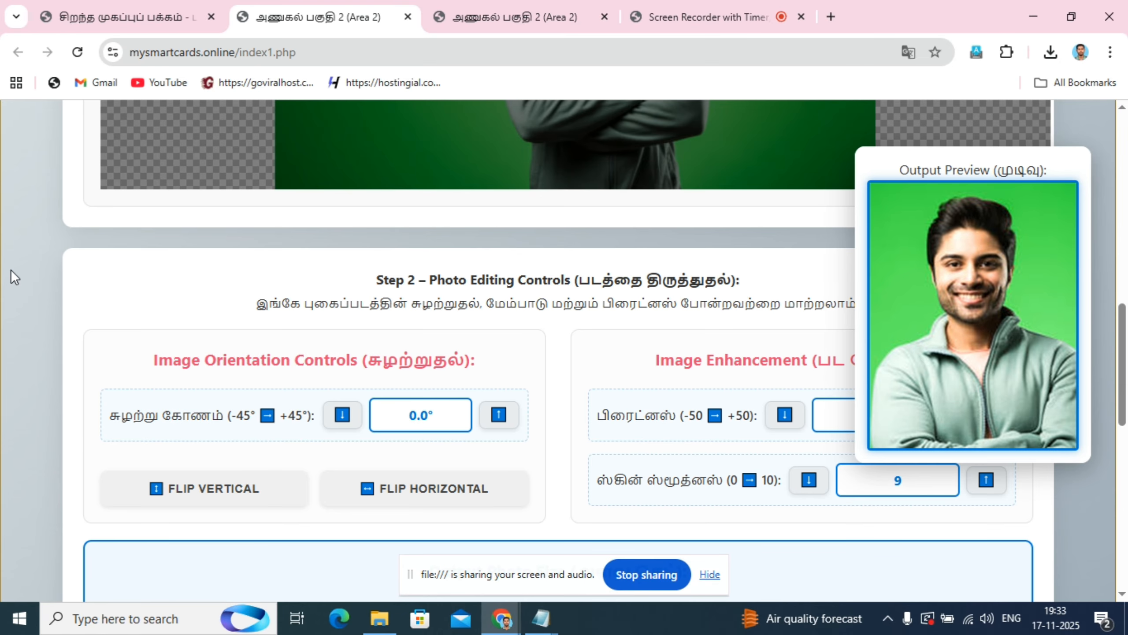
- Save the portrait's crop settings and dismiss the confirmation
{"action": "scroll", "coordinate": [978, 349], "scroll_direction": "down", "scroll_amount": 6}
{"action": "scroll", "coordinate": [978, 349], "scroll_direction": "down", "scroll_amount": 5}
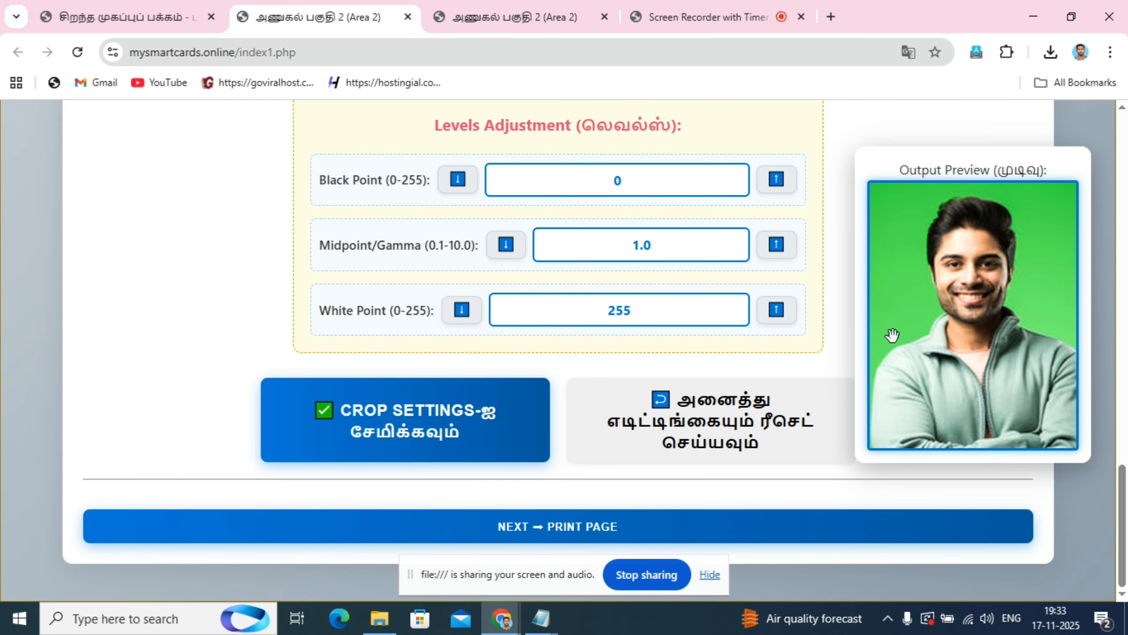
{"action": "left_click", "coordinate": [444, 432]}
{"action": "left_click", "coordinate": [706, 158]}
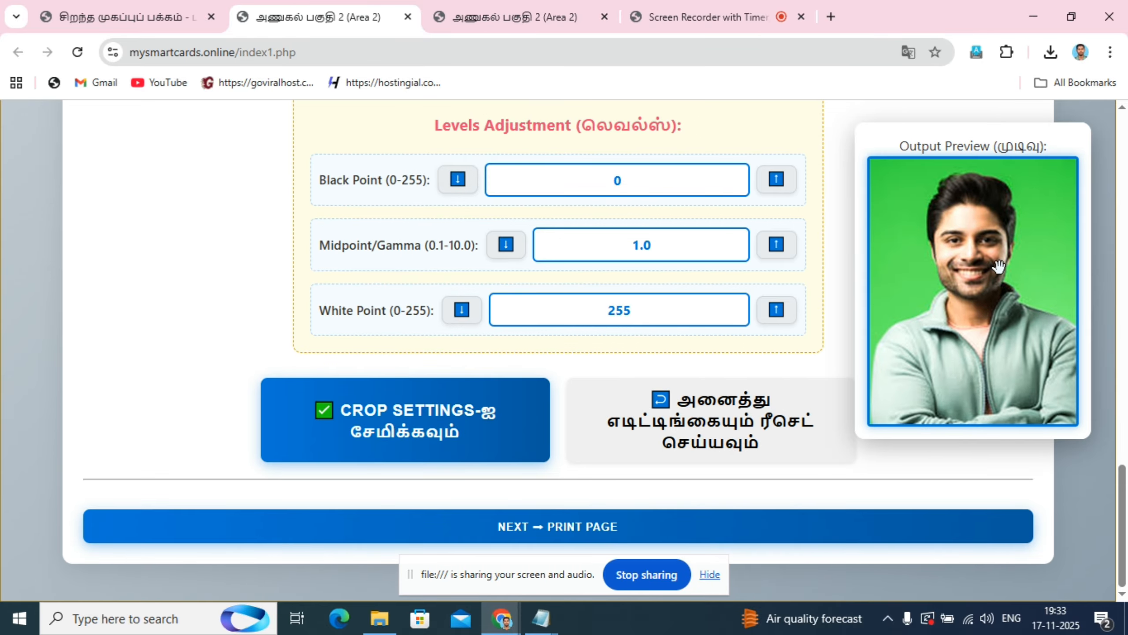
- Look over the orientation, enhancement, output size and levels controls and the option to reset all edits
{"action": "scroll", "coordinate": [642, 404], "scroll_direction": "up", "scroll_amount": 13}
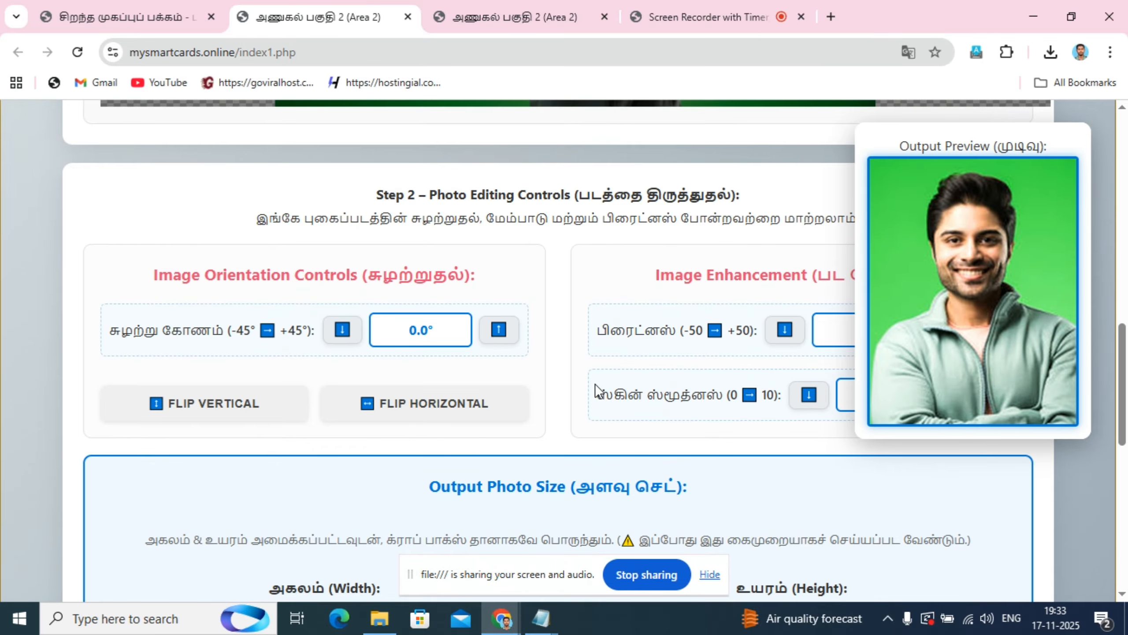
{"action": "scroll", "coordinate": [599, 389], "scroll_direction": "down", "scroll_amount": 8}
{"action": "scroll", "coordinate": [693, 312], "scroll_direction": "down", "scroll_amount": 2}
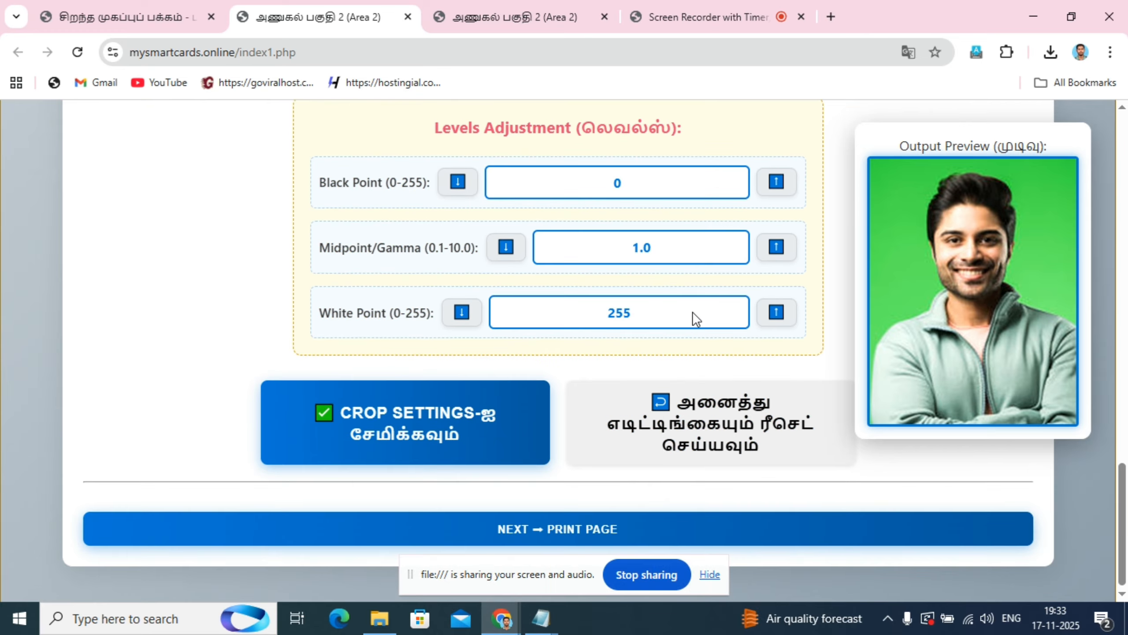
{"action": "scroll", "coordinate": [681, 312], "scroll_direction": "up", "scroll_amount": 8}
{"action": "scroll", "coordinate": [671, 329], "scroll_direction": "down", "scroll_amount": 5}
{"action": "scroll", "coordinate": [671, 329], "scroll_direction": "down", "scroll_amount": 5}
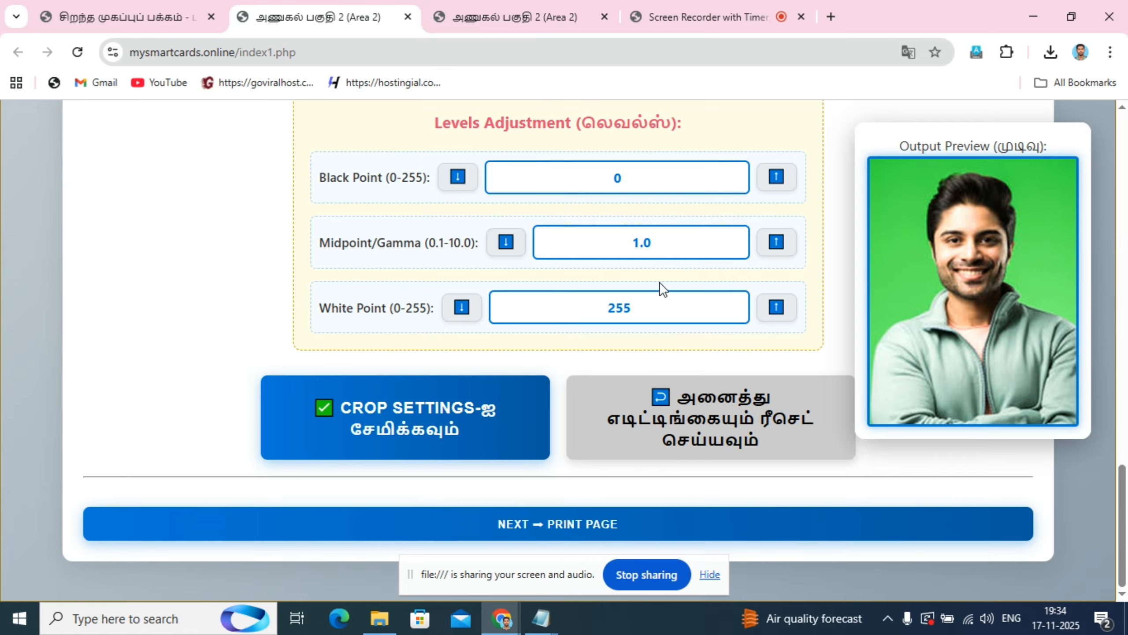
{"action": "scroll", "coordinate": [660, 284], "scroll_direction": "up", "scroll_amount": 5}
{"action": "scroll", "coordinate": [685, 310], "scroll_direction": "down", "scroll_amount": 5}
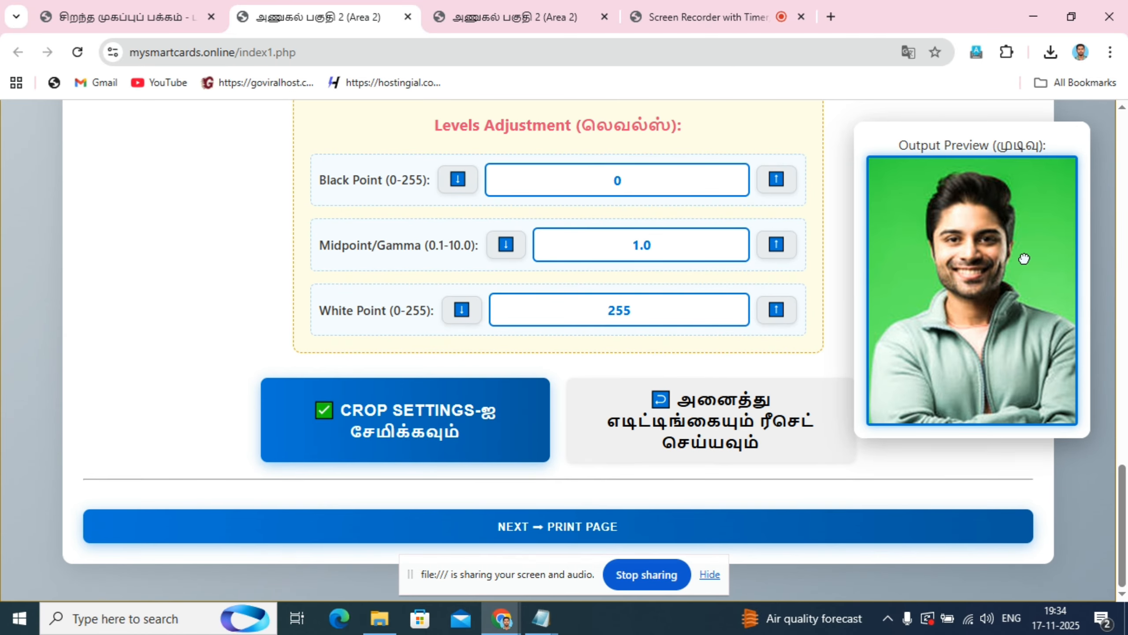
- Move the output preview and the screen-sharing notice out of the way and continue to the print page
{"action": "left_click_drag", "start_coordinate": [1019, 255], "coordinate": [972, 242]}
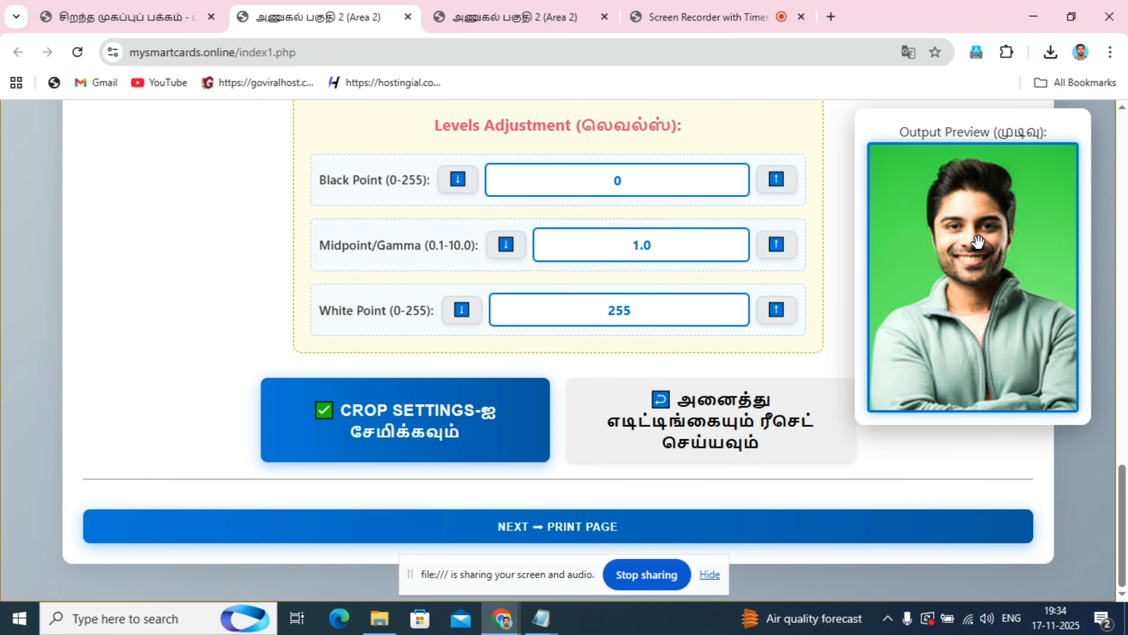
{"action": "left_click_drag", "start_coordinate": [506, 578], "coordinate": [519, 634]}
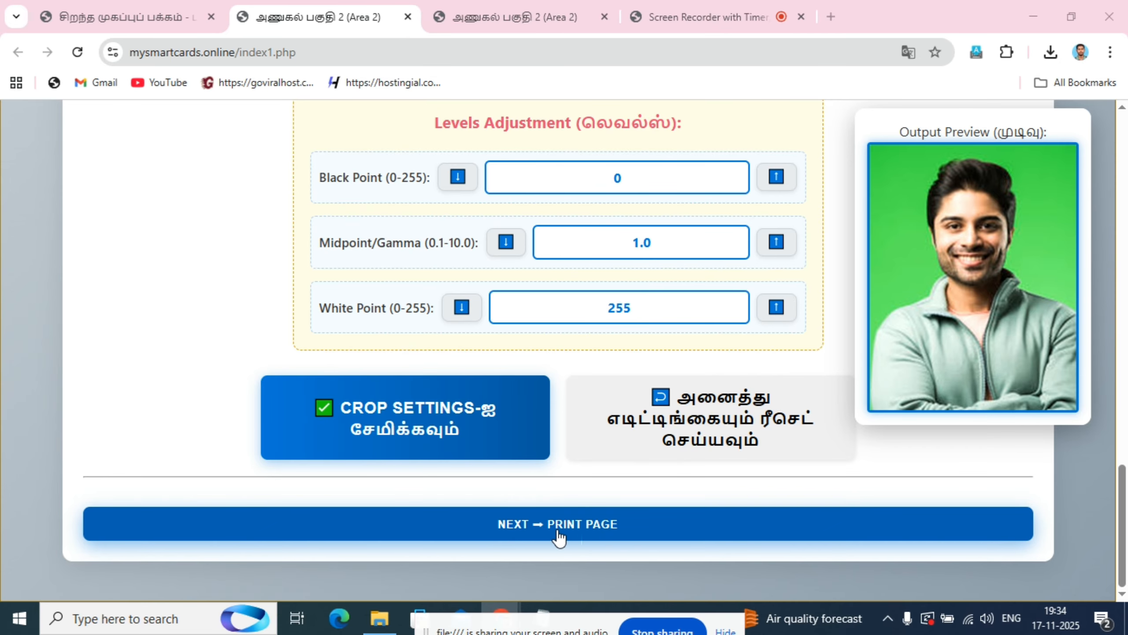
{"action": "left_click", "coordinate": [546, 532]}
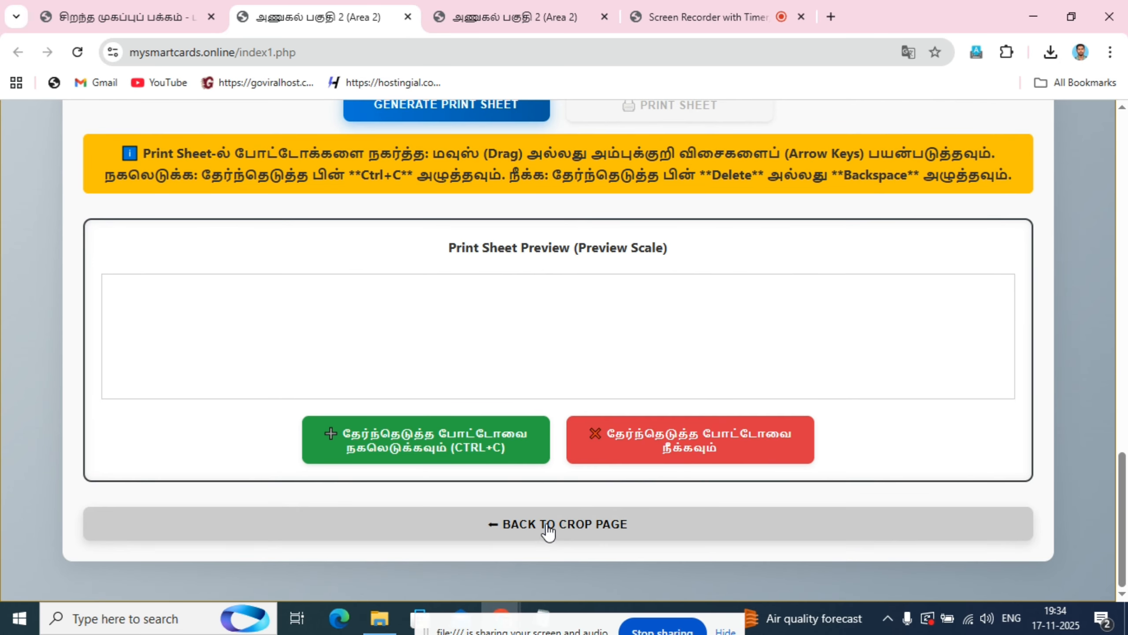
- Set the print sheet's paper size to 4" x 6" (102mm x 152mm - Postcard)
{"action": "scroll", "coordinate": [961, 351], "scroll_direction": "up", "scroll_amount": 15}
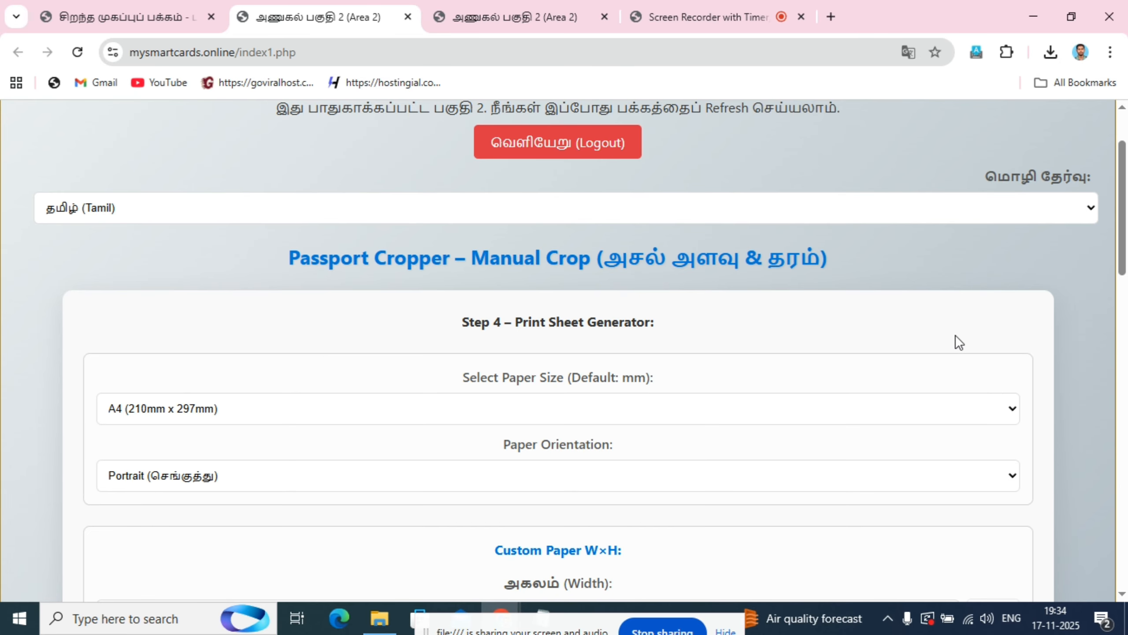
{"action": "scroll", "coordinate": [605, 342], "scroll_direction": "down", "scroll_amount": 5}
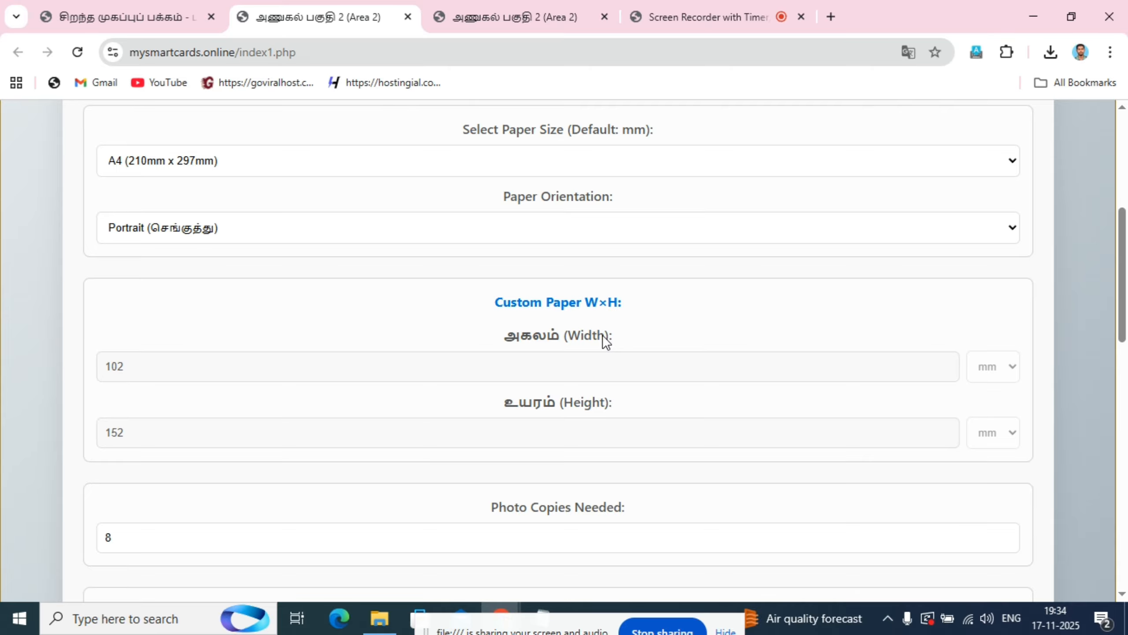
{"action": "left_click", "coordinate": [419, 164]}
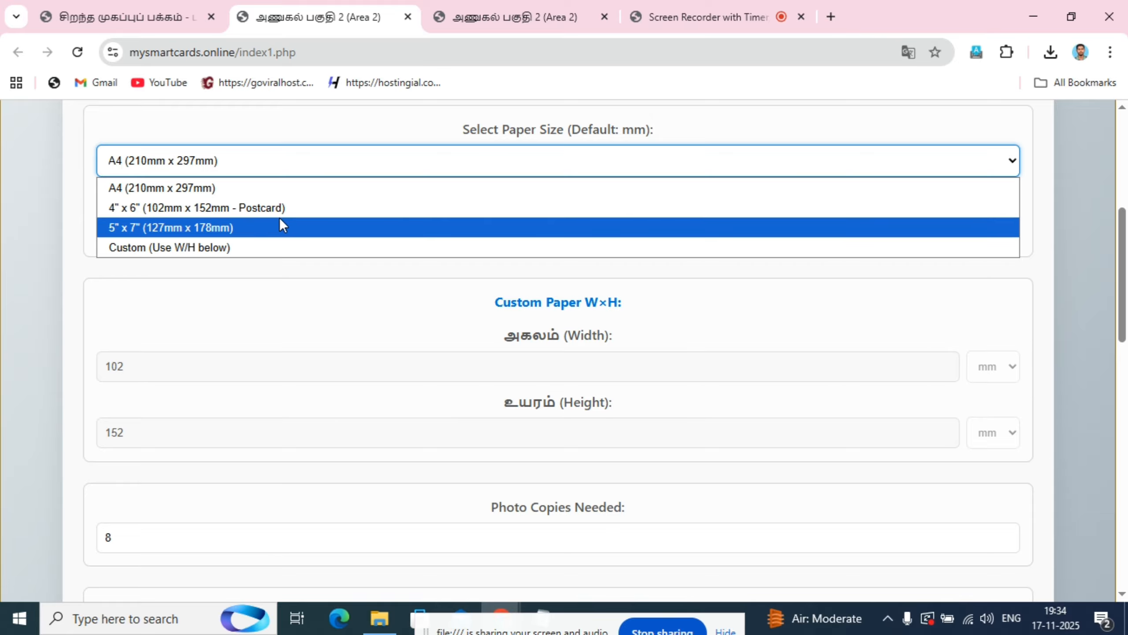
{"action": "left_click", "coordinate": [258, 207]}
{"action": "scroll", "coordinate": [262, 205], "scroll_direction": "down", "scroll_amount": 2}
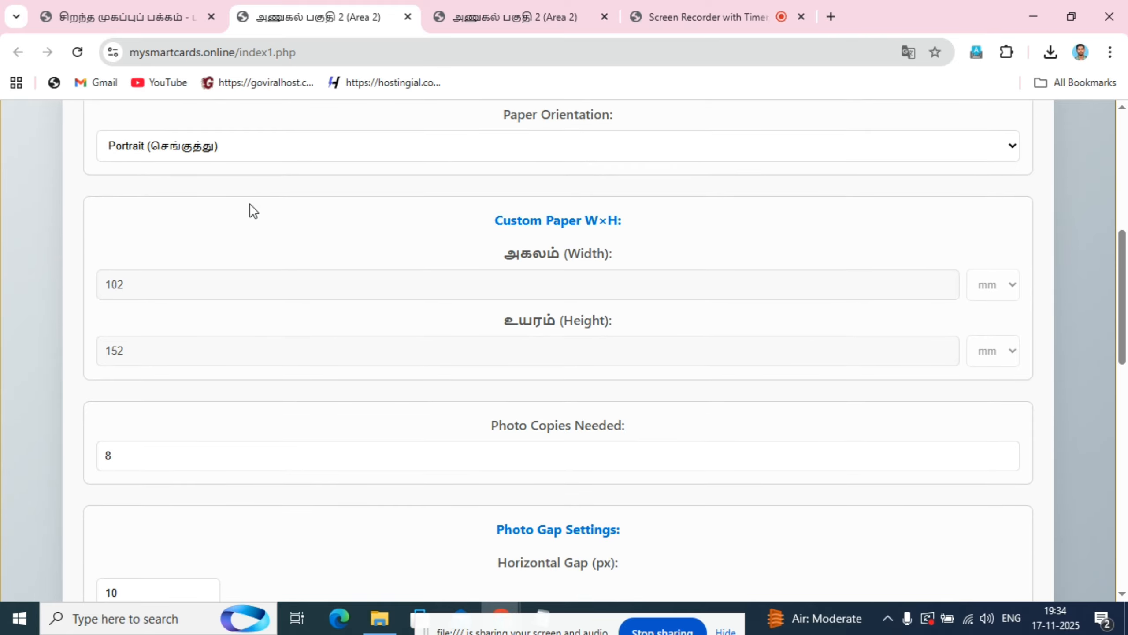
{"action": "scroll", "coordinate": [250, 203], "scroll_direction": "up", "scroll_amount": 4}
{"action": "scroll", "coordinate": [172, 318], "scroll_direction": "down", "scroll_amount": 2}
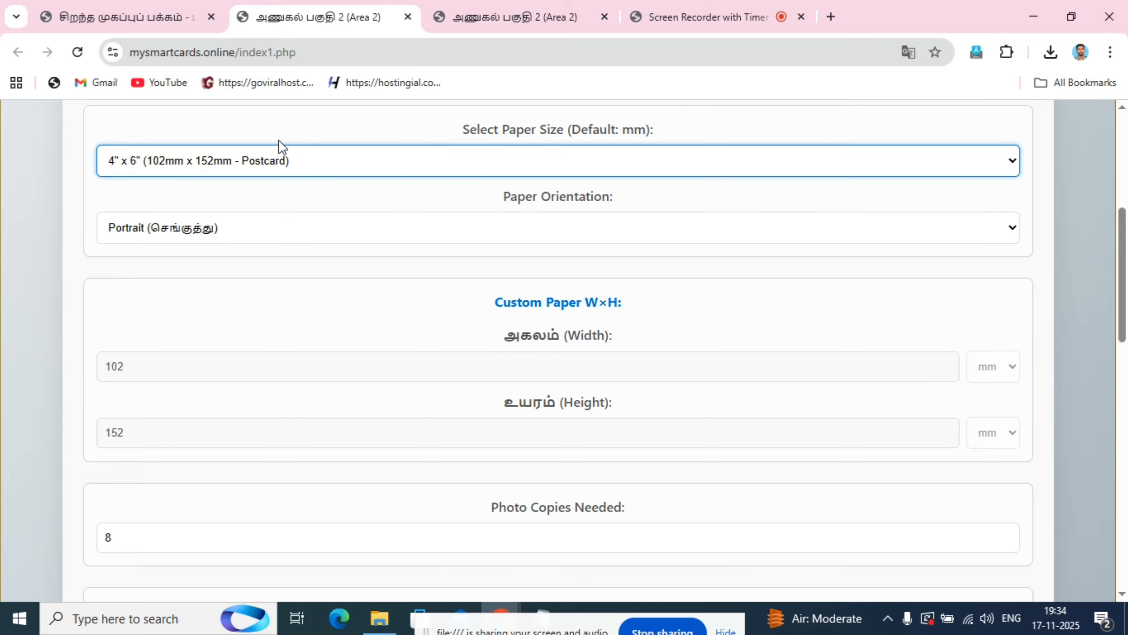
- Set the paper orientation to Landscape (கிடைமட்ட) and reselect the 4" x 6" postcard paper size
{"action": "left_click", "coordinate": [236, 223]}
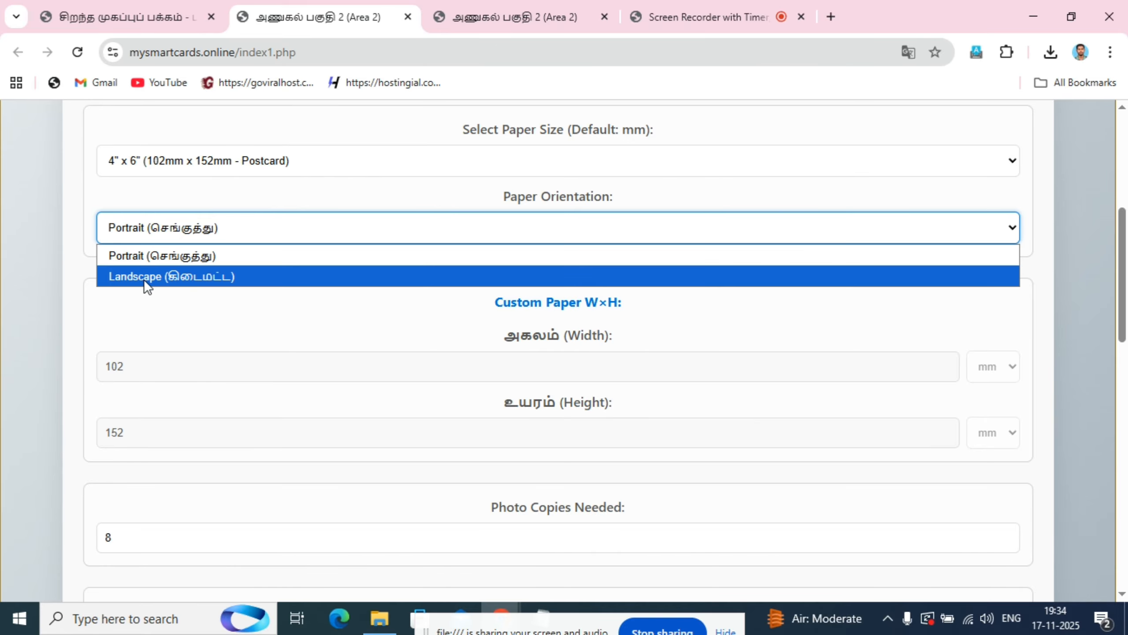
{"action": "left_click", "coordinate": [224, 276]}
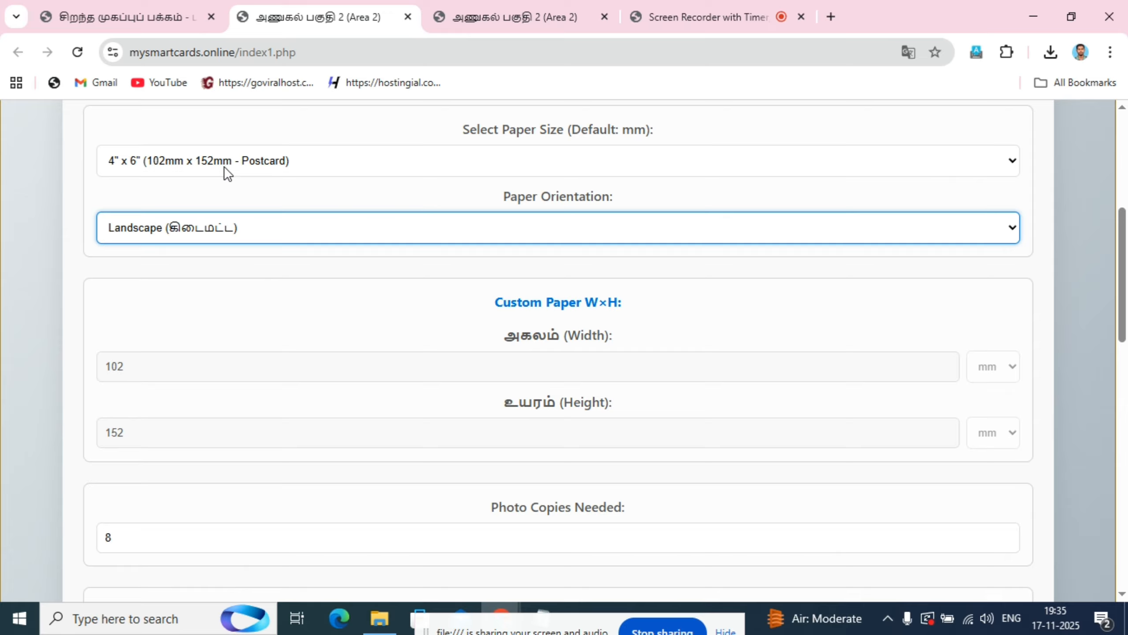
{"action": "left_click", "coordinate": [291, 163]}
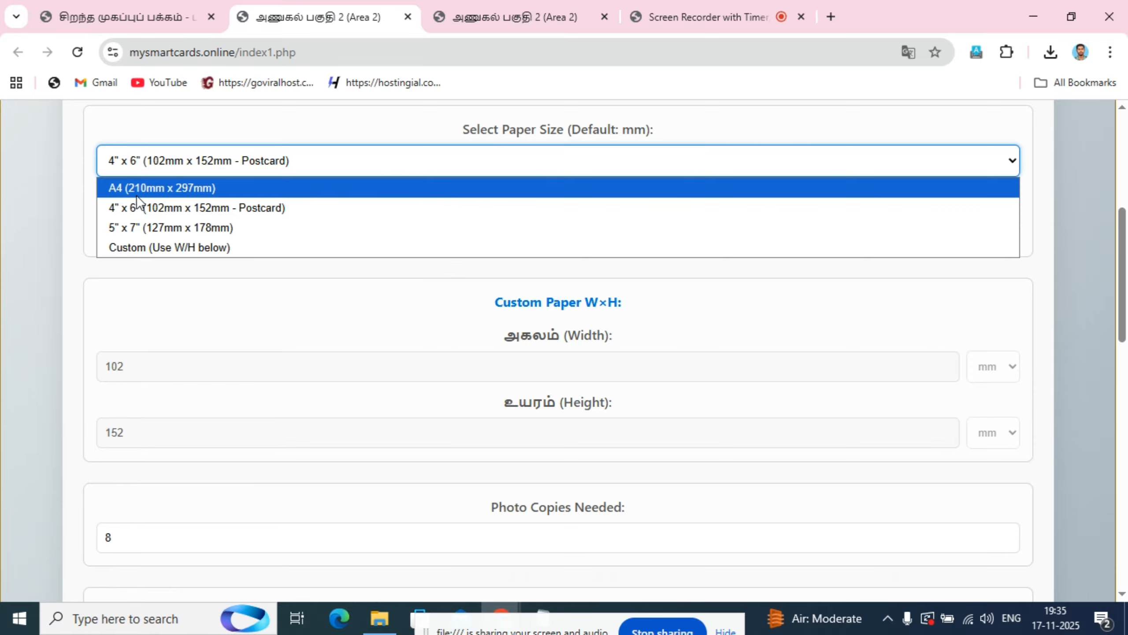
{"action": "left_click", "coordinate": [257, 206]}
- Look through the remaining print sheet settings and set the number of photo copies needed to 4
{"action": "scroll", "coordinate": [259, 218], "scroll_direction": "down", "scroll_amount": 5}
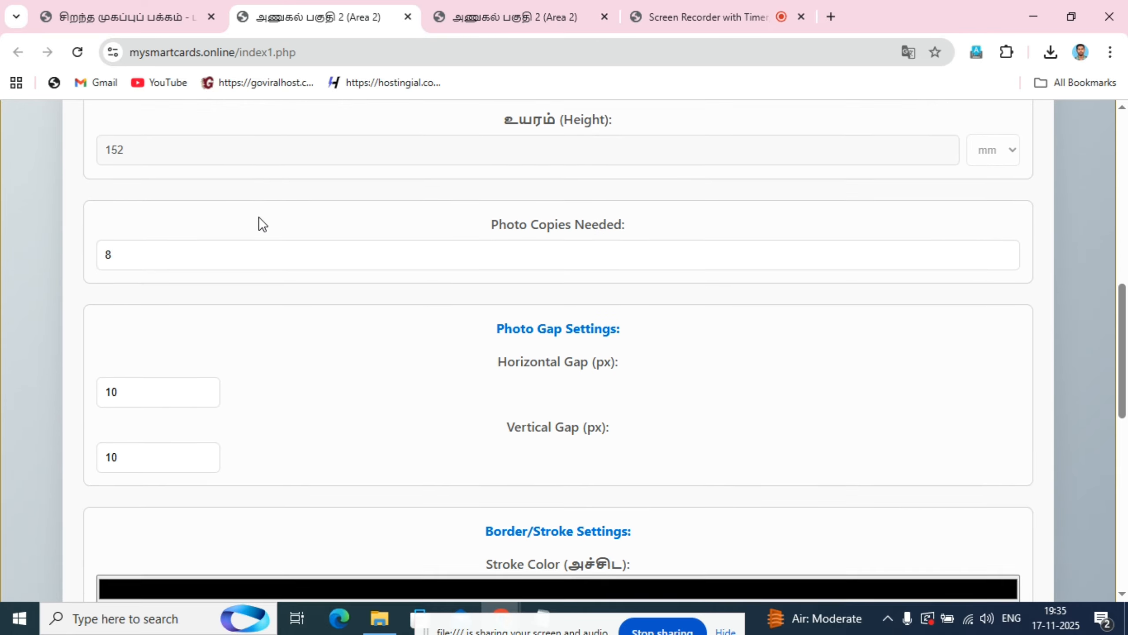
{"action": "scroll", "coordinate": [262, 222], "scroll_direction": "down", "scroll_amount": 1}
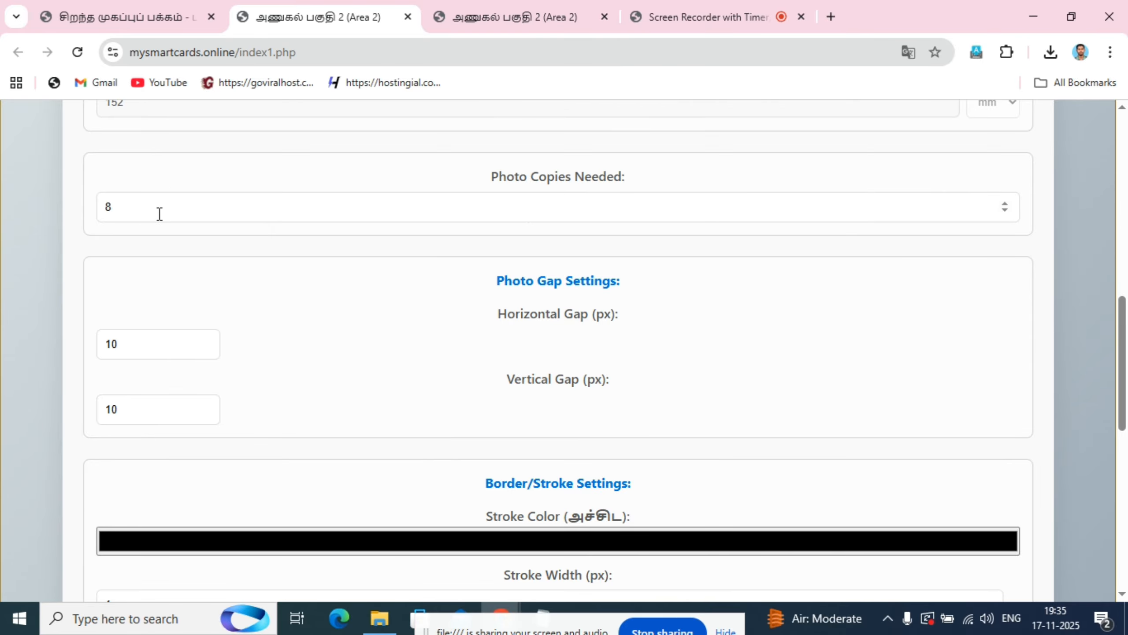
{"action": "scroll", "coordinate": [870, 333], "scroll_direction": "down", "scroll_amount": 10}
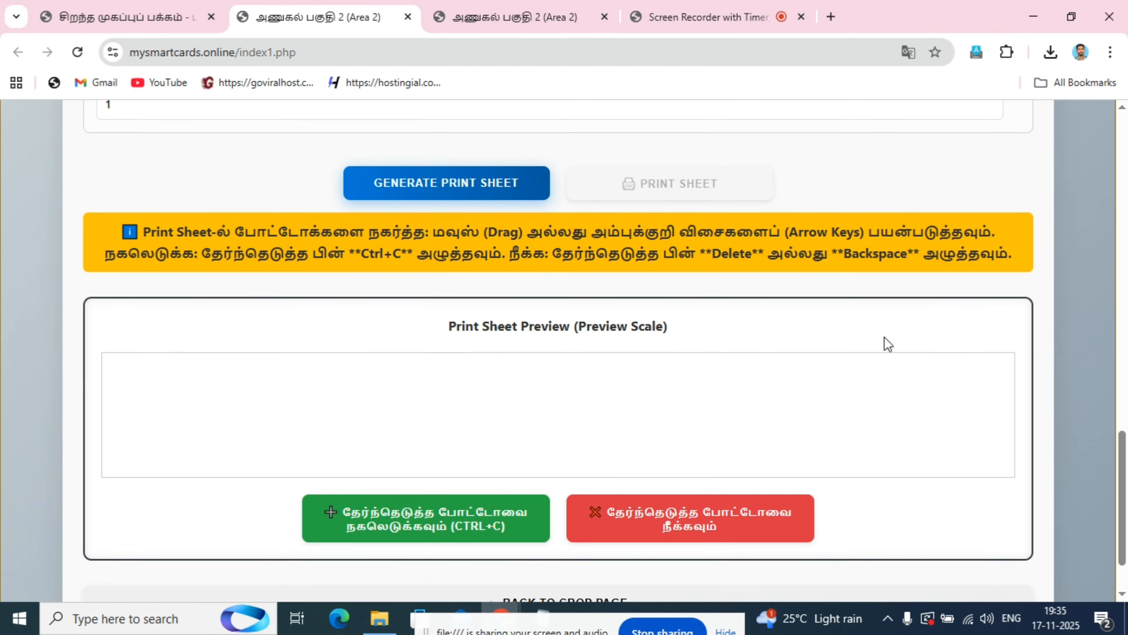
{"action": "scroll", "coordinate": [884, 342], "scroll_direction": "down", "scroll_amount": 2}
{"action": "scroll", "coordinate": [697, 322], "scroll_direction": "up", "scroll_amount": 13}
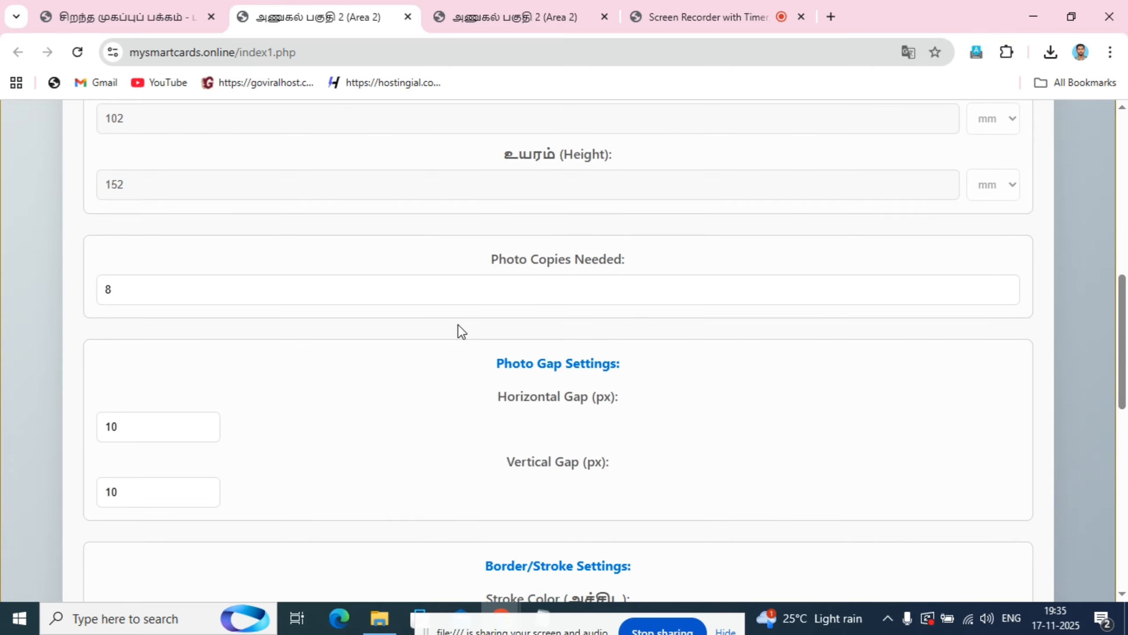
{"action": "left_click", "coordinate": [140, 289]}
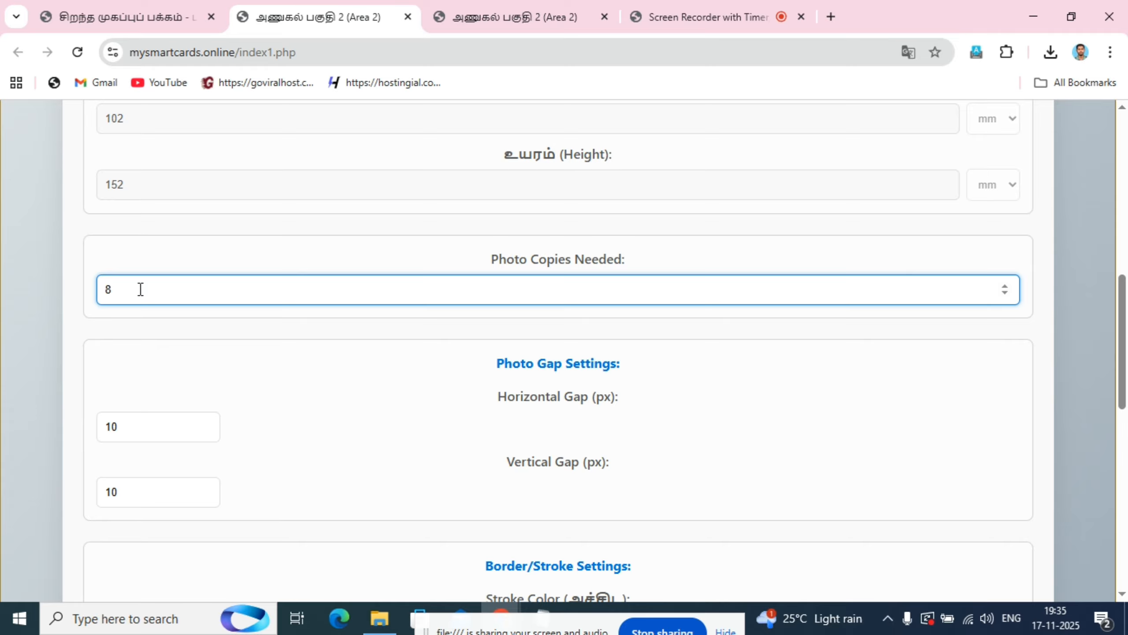
{"action": "key", "text": "BackSpace"}
{"action": "type", "text": "4"}
{"action": "scroll", "coordinate": [426, 385], "scroll_direction": "down", "scroll_amount": 15}
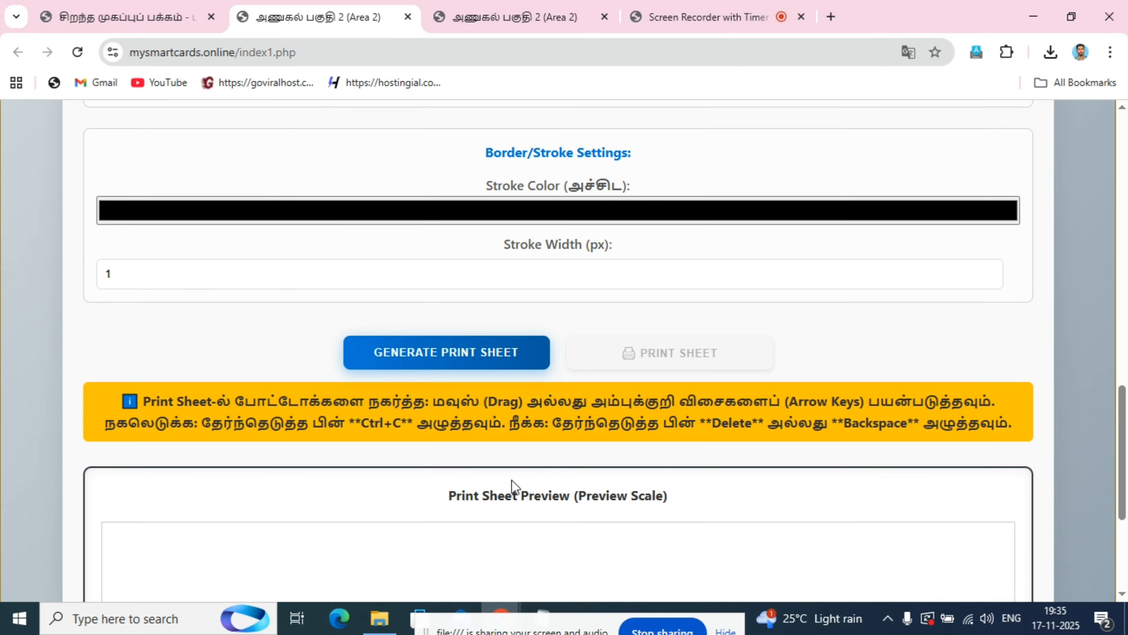
- Change the number of photo copies needed to 8
{"action": "scroll", "coordinate": [654, 329], "scroll_direction": "up", "scroll_amount": 10}
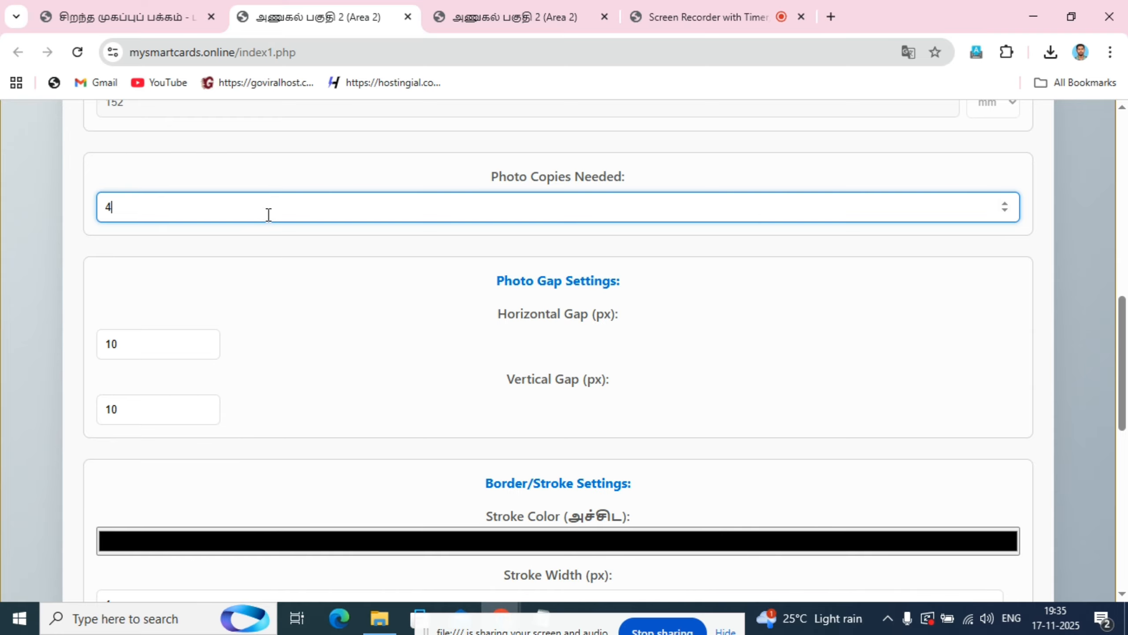
{"action": "key", "text": "BackSpace"}
{"action": "type", "text": "8"}
{"action": "scroll", "coordinate": [293, 249], "scroll_direction": "down", "scroll_amount": 4}
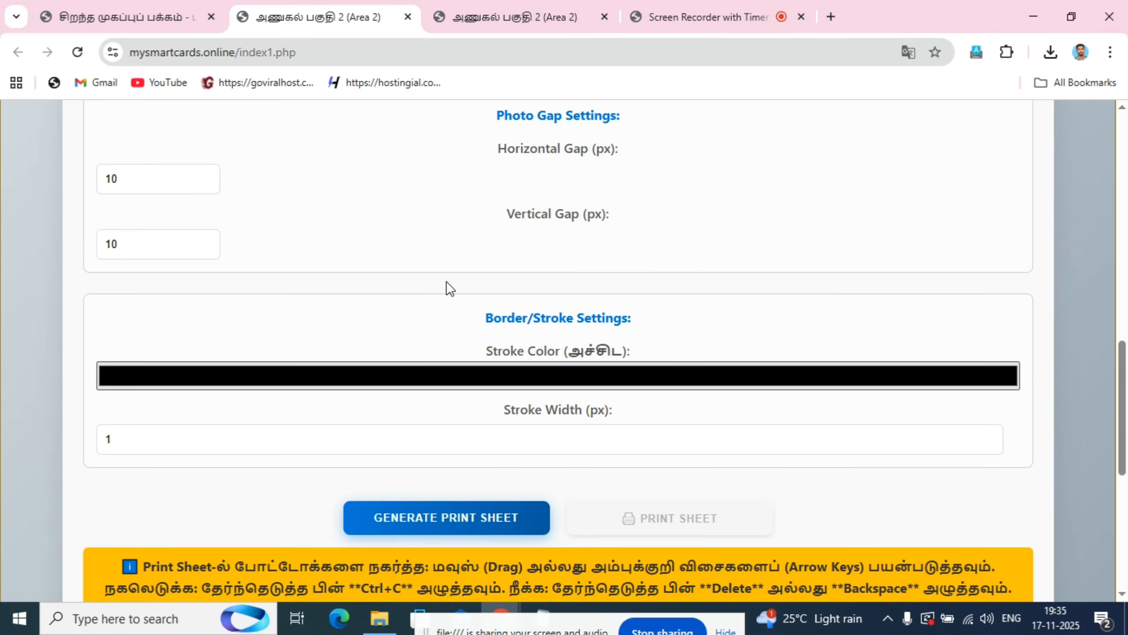
- Set the horizontal gap between the photos to 27 px
{"action": "scroll", "coordinate": [542, 192], "scroll_direction": "up", "scroll_amount": 2}
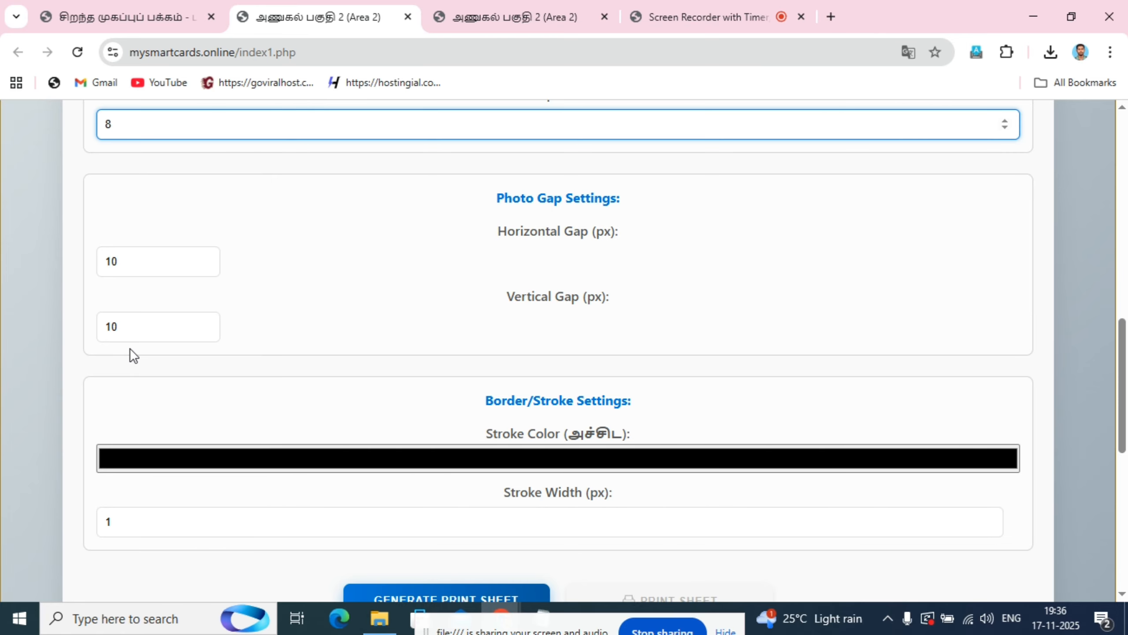
{"action": "left_click", "coordinate": [156, 260]}
{"action": "key", "text": "BackSpace"}
{"action": "key", "text": "BackSpace"}
{"action": "type", "text": "2"}
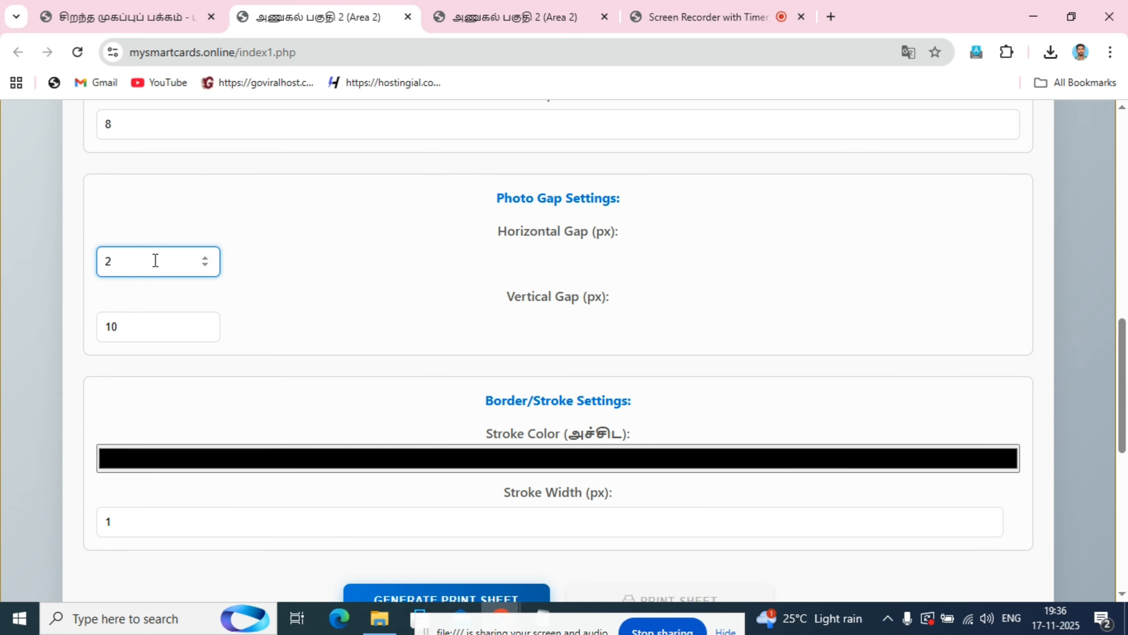
{"action": "type", "text": "7"}
- Set the vertical gap between the photos to 47 px
{"action": "left_click", "coordinate": [149, 324]}
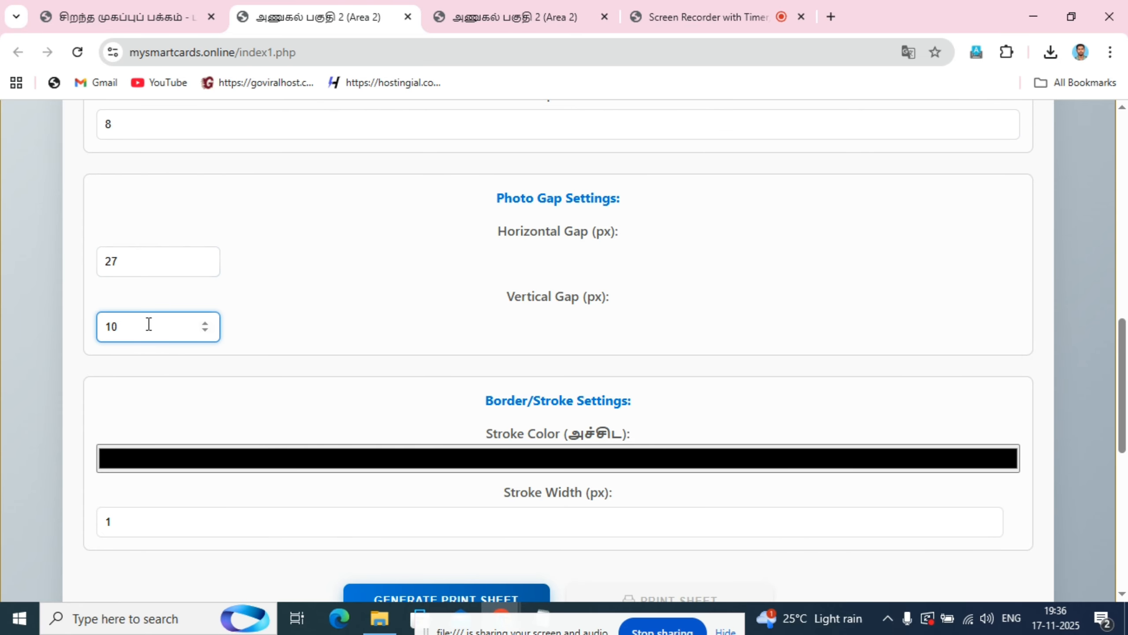
{"action": "key", "text": "BackSpace"}
{"action": "key", "text": "BackSpace"}
{"action": "type", "text": "47"}
{"action": "left_click", "coordinate": [269, 303]}
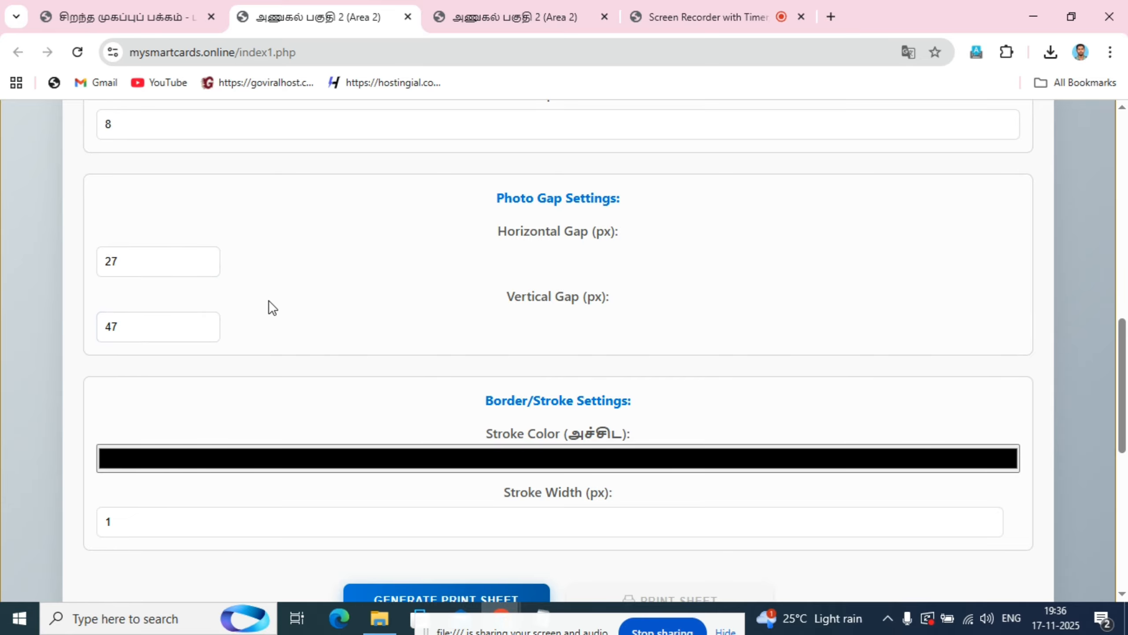
- Check the border stroke colour choices, keep black, and set the stroke width to 3 px
{"action": "scroll", "coordinate": [292, 304], "scroll_direction": "down", "scroll_amount": 3}
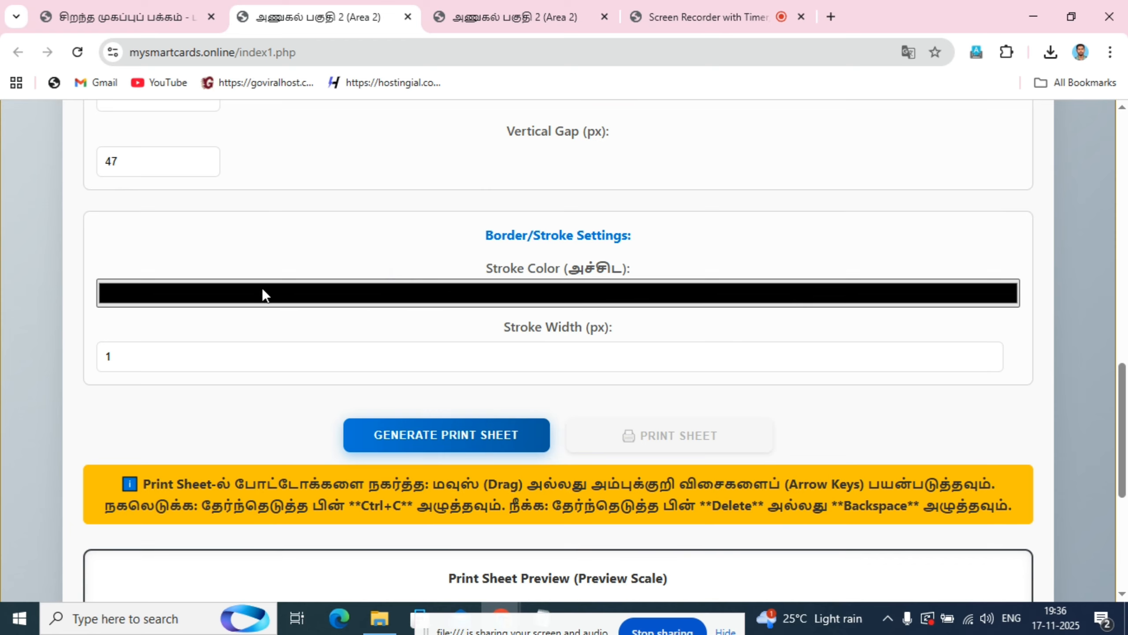
{"action": "left_click", "coordinate": [500, 292]}
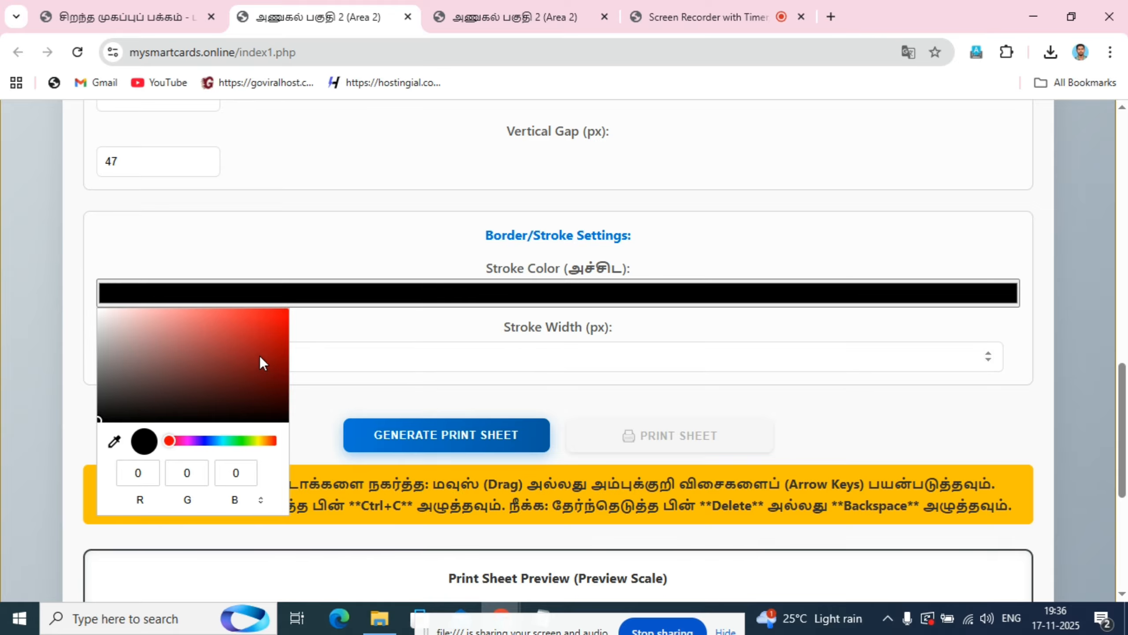
{"action": "left_click", "coordinate": [419, 318]}
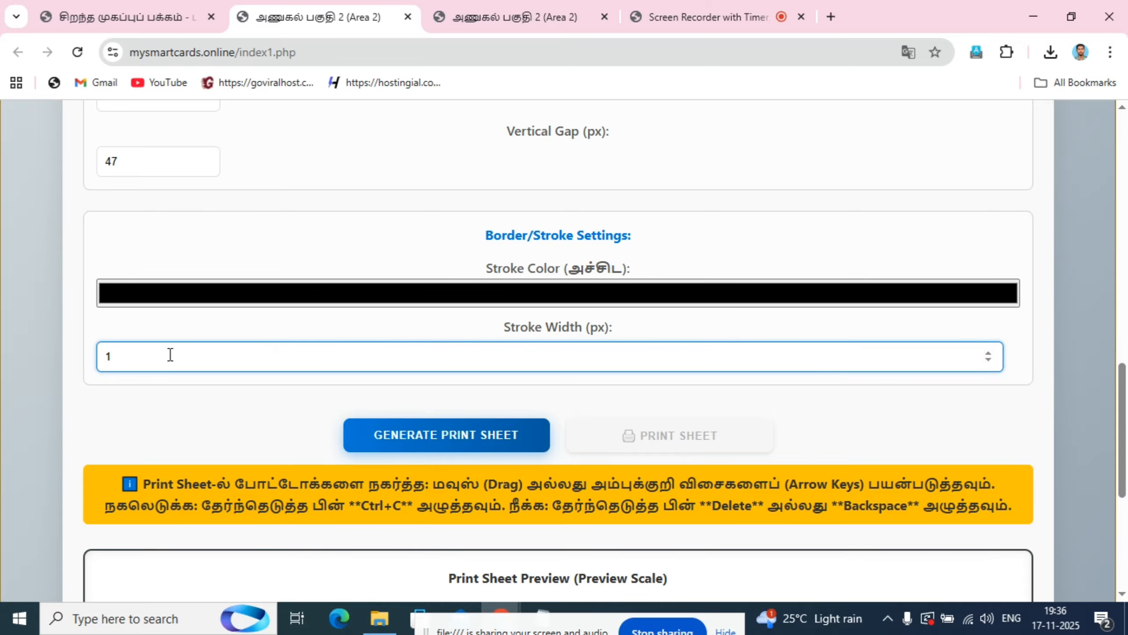
{"action": "scroll", "coordinate": [445, 302], "scroll_direction": "down", "scroll_amount": 3}
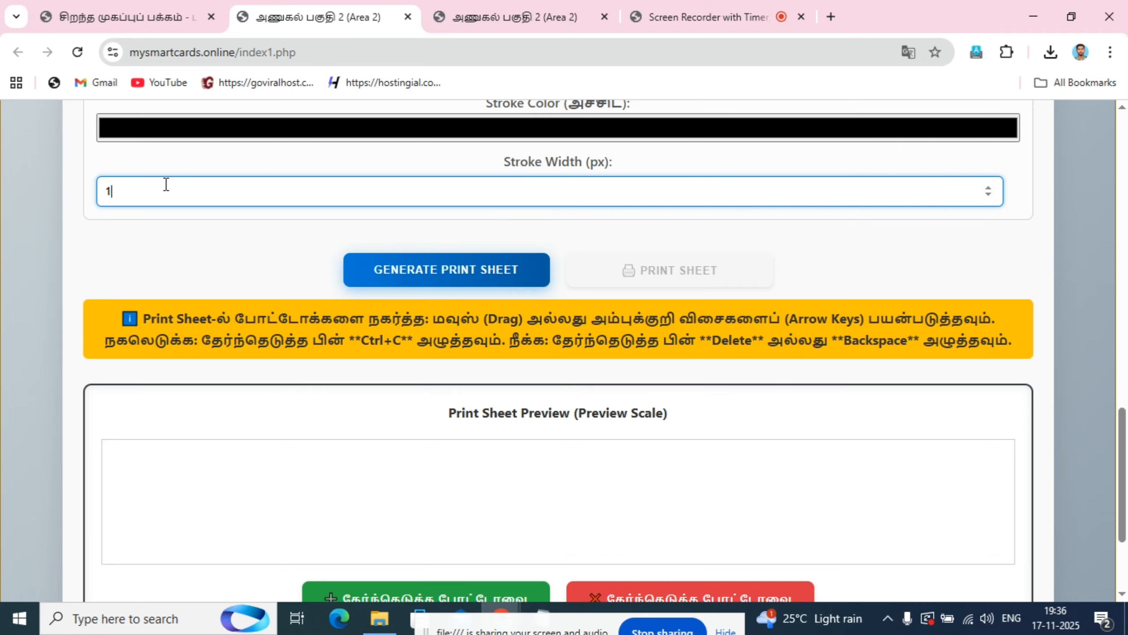
{"action": "key", "text": "BackSpace"}
{"action": "type", "text": "3"}
- Generate the print sheet with the current settings and dismiss the site's alert
{"action": "scroll", "coordinate": [207, 234], "scroll_direction": "up", "scroll_amount": 7}
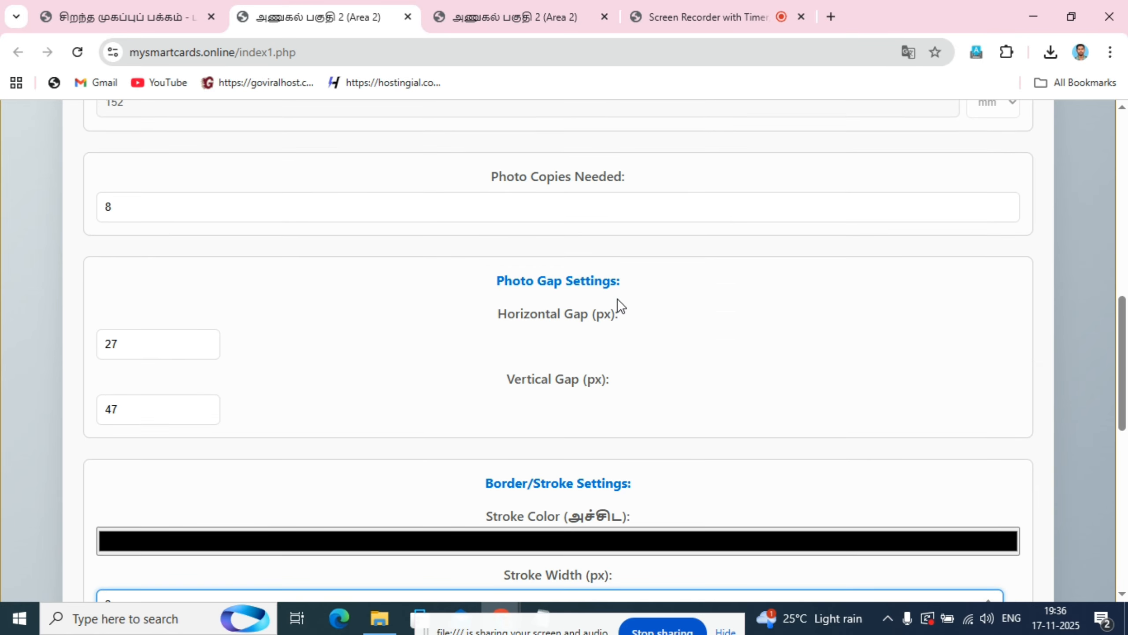
{"action": "scroll", "coordinate": [377, 301], "scroll_direction": "up", "scroll_amount": 6}
{"action": "scroll", "coordinate": [497, 516], "scroll_direction": "down", "scroll_amount": 13}
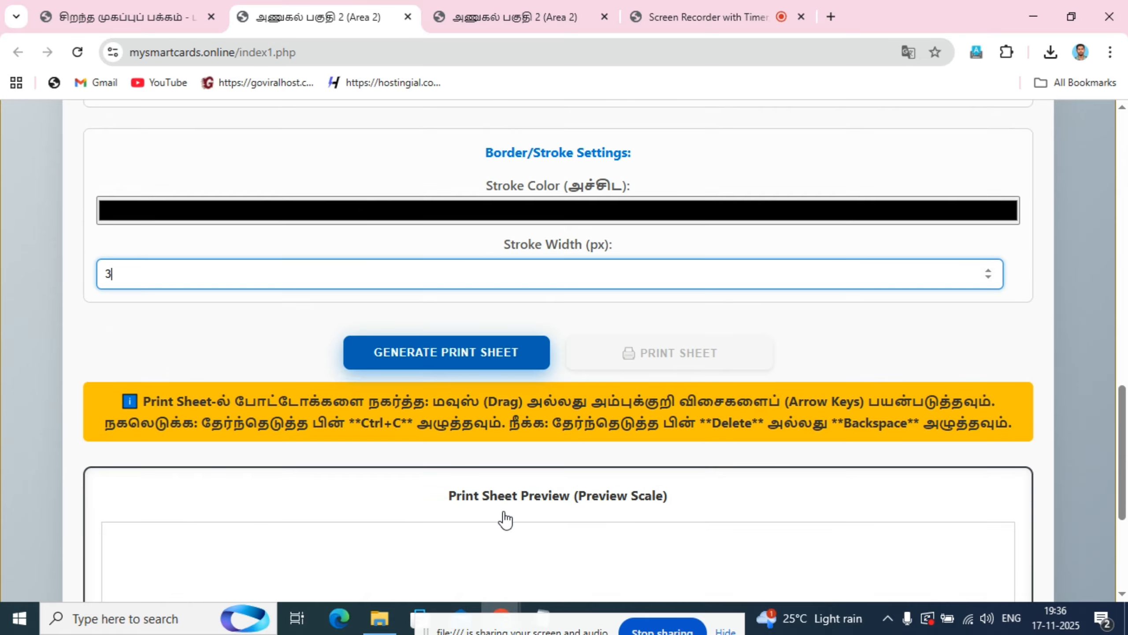
{"action": "left_click", "coordinate": [429, 356]}
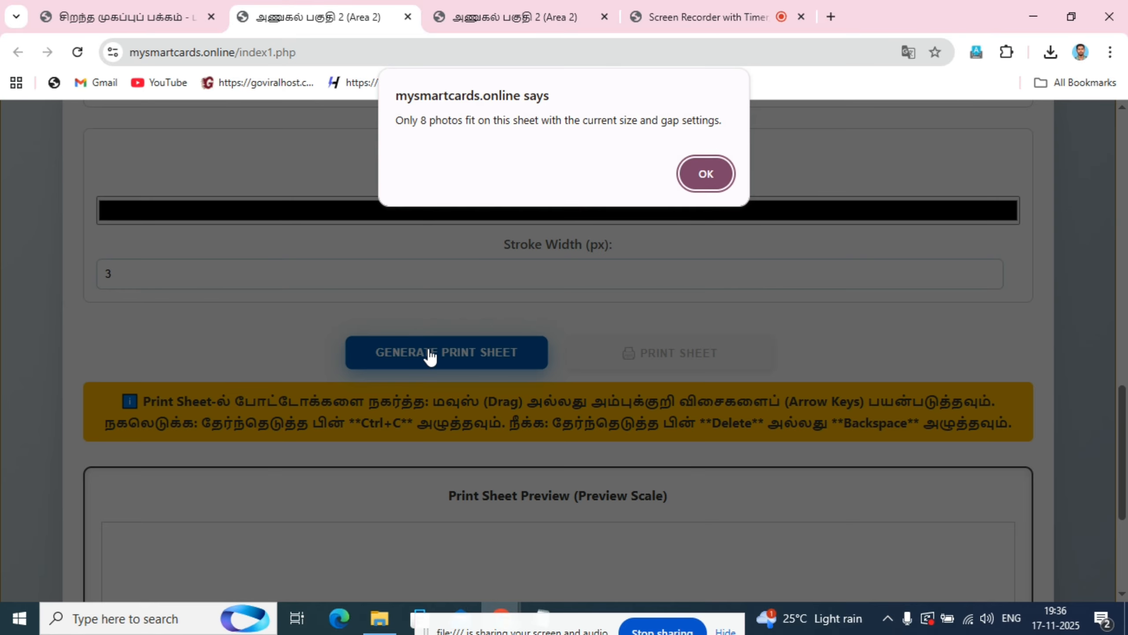
{"action": "left_click", "coordinate": [699, 170]}
- Examine both rows of photos in the print sheet preview, including their gaps, borders and the copy and delete controls below
{"action": "scroll", "coordinate": [683, 185], "scroll_direction": "down", "scroll_amount": 8}
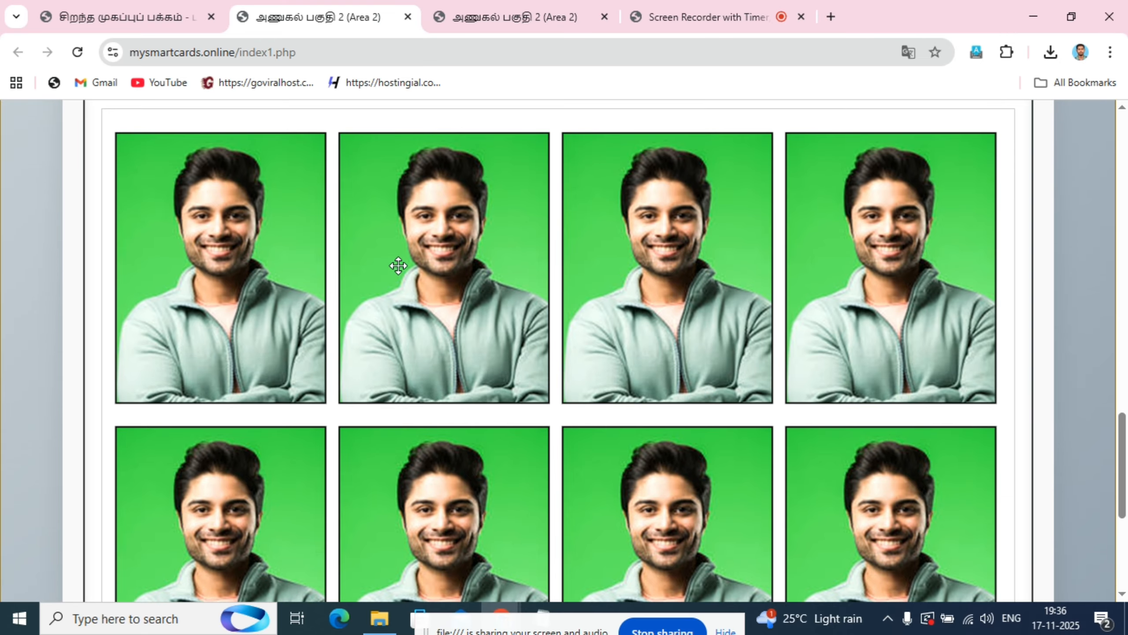
{"action": "scroll", "coordinate": [709, 353], "scroll_direction": "up", "scroll_amount": 6}
{"action": "scroll", "coordinate": [709, 354], "scroll_direction": "down", "scroll_amount": 4}
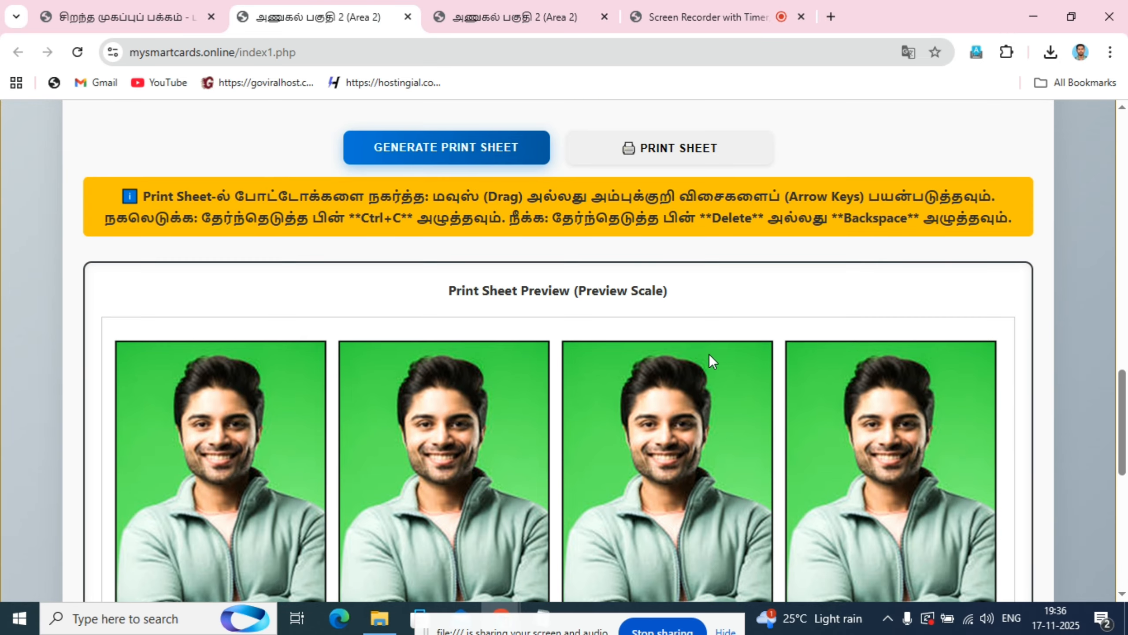
{"action": "scroll", "coordinate": [871, 408], "scroll_direction": "down", "scroll_amount": 5}
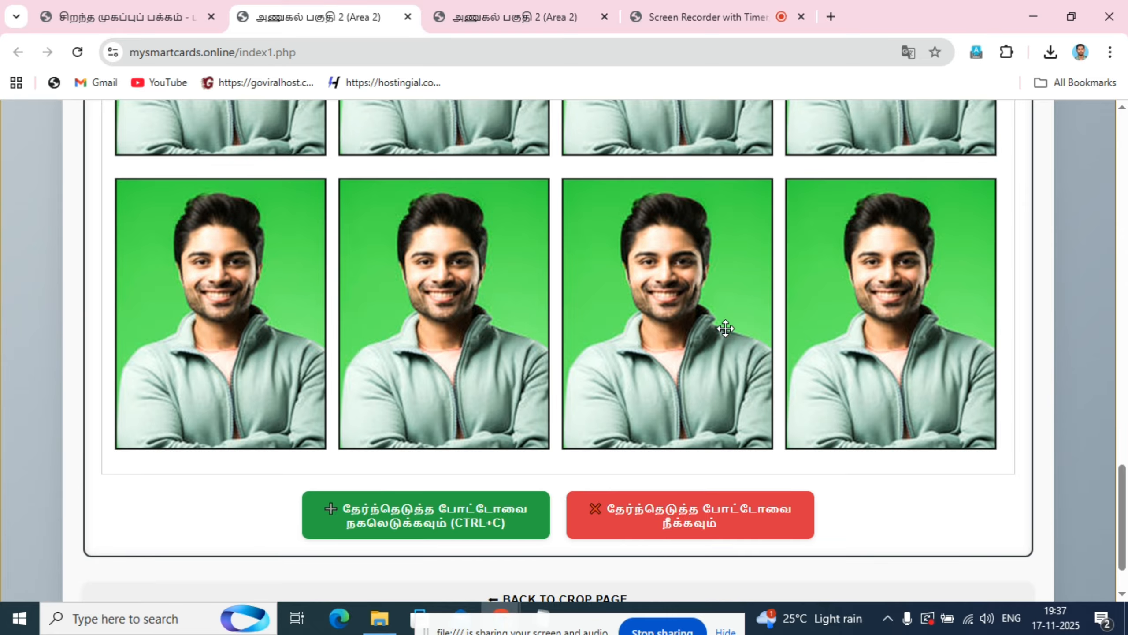
{"action": "scroll", "coordinate": [970, 330], "scroll_direction": "up", "scroll_amount": 4}
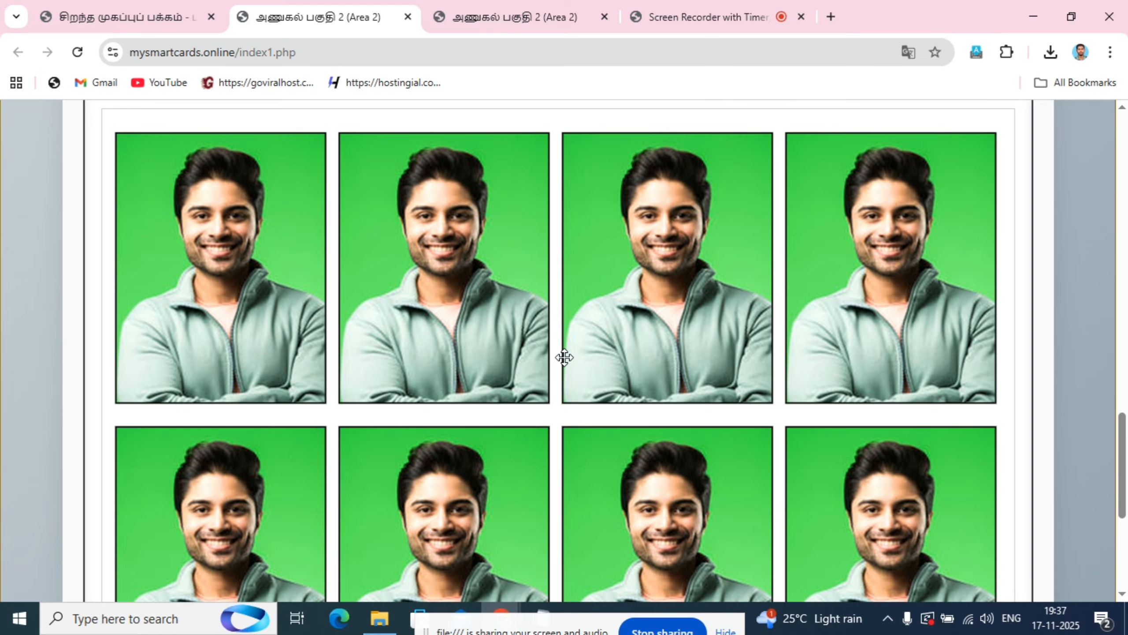
{"action": "scroll", "coordinate": [564, 358], "scroll_direction": "up", "scroll_amount": 6}
{"action": "scroll", "coordinate": [486, 410], "scroll_direction": "down", "scroll_amount": 6}
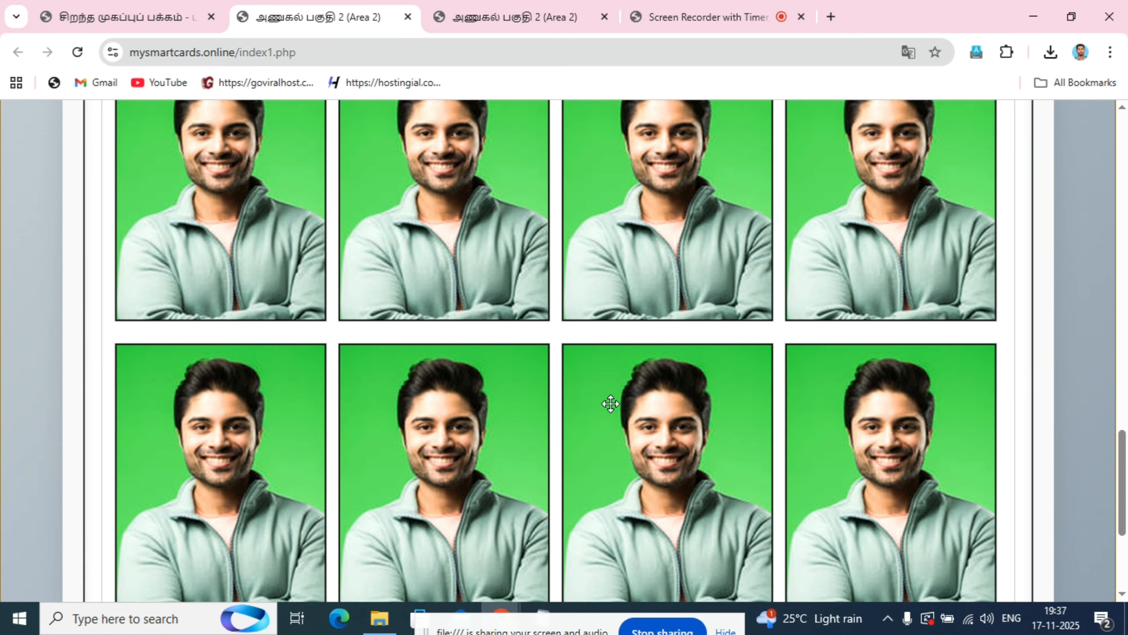
{"action": "scroll", "coordinate": [644, 407], "scroll_direction": "down", "scroll_amount": 3}
{"action": "scroll", "coordinate": [694, 410], "scroll_direction": "up", "scroll_amount": 6}
{"action": "scroll", "coordinate": [419, 342], "scroll_direction": "down", "scroll_amount": 6}
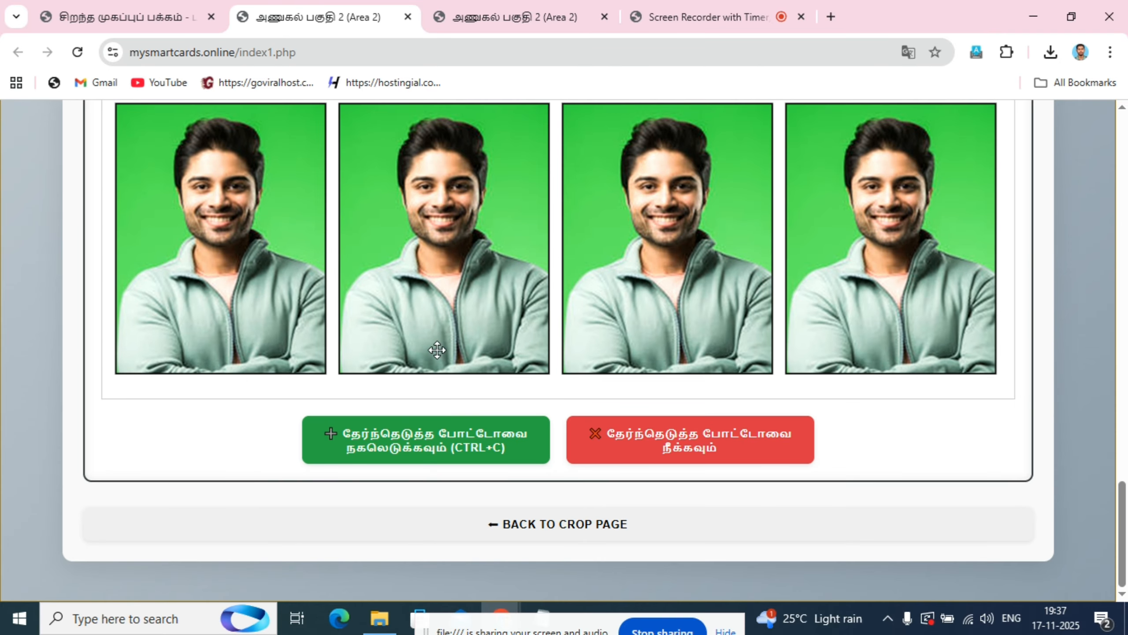
{"action": "scroll", "coordinate": [1024, 367], "scroll_direction": "up", "scroll_amount": 1}
{"action": "scroll", "coordinate": [979, 367], "scroll_direction": "up", "scroll_amount": 6}
{"action": "scroll", "coordinate": [542, 353], "scroll_direction": "down", "scroll_amount": 5}
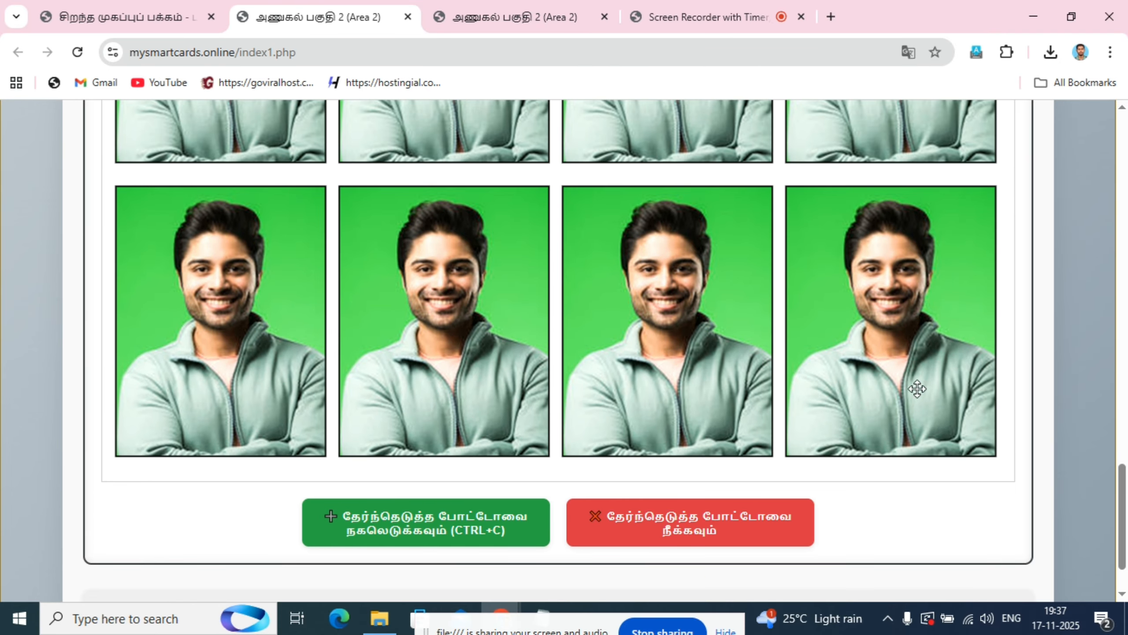
{"action": "scroll", "coordinate": [917, 389], "scroll_direction": "up", "scroll_amount": 6}
{"action": "scroll", "coordinate": [1060, 355], "scroll_direction": "down", "scroll_amount": 6}
{"action": "scroll", "coordinate": [299, 341], "scroll_direction": "up", "scroll_amount": 4}
{"action": "scroll", "coordinate": [299, 341], "scroll_direction": "up", "scroll_amount": 1}
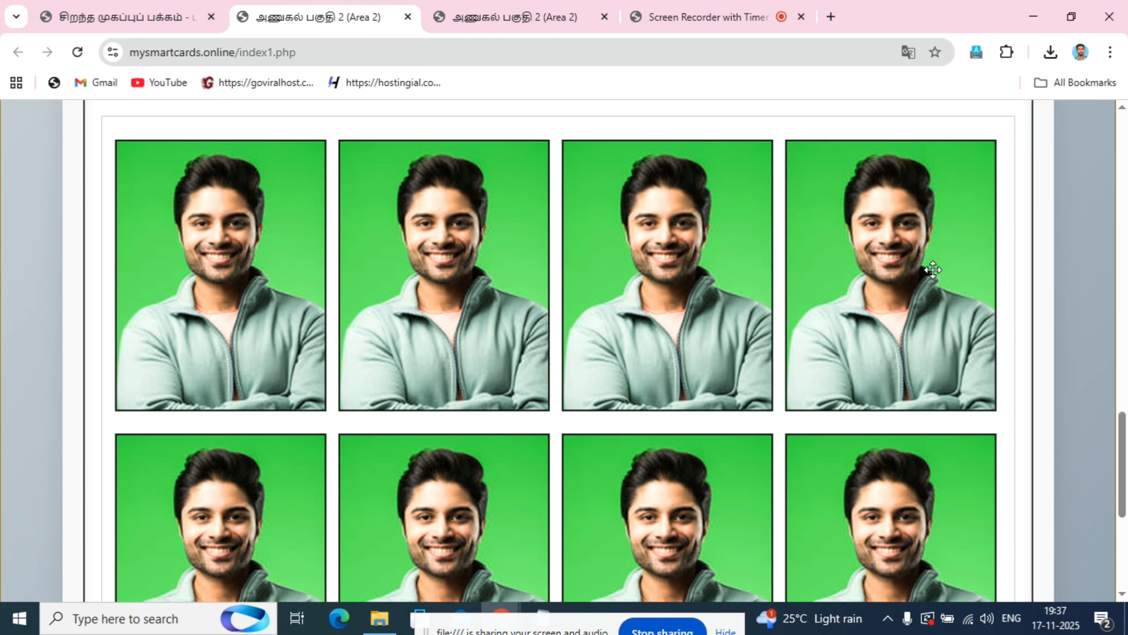
{"action": "scroll", "coordinate": [1053, 328], "scroll_direction": "down", "scroll_amount": 8}
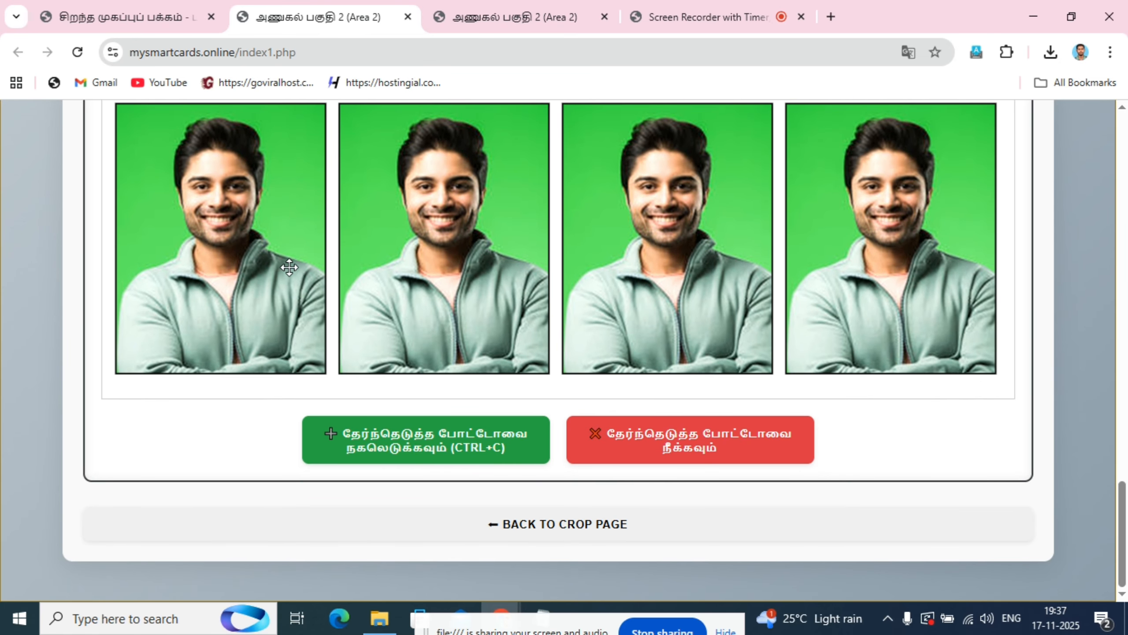
- Select the last photo in the second row of the preview and open the print dialog for the sheet
{"action": "left_click", "coordinate": [856, 266]}
{"action": "scroll", "coordinate": [946, 462], "scroll_direction": "up", "scroll_amount": 7}
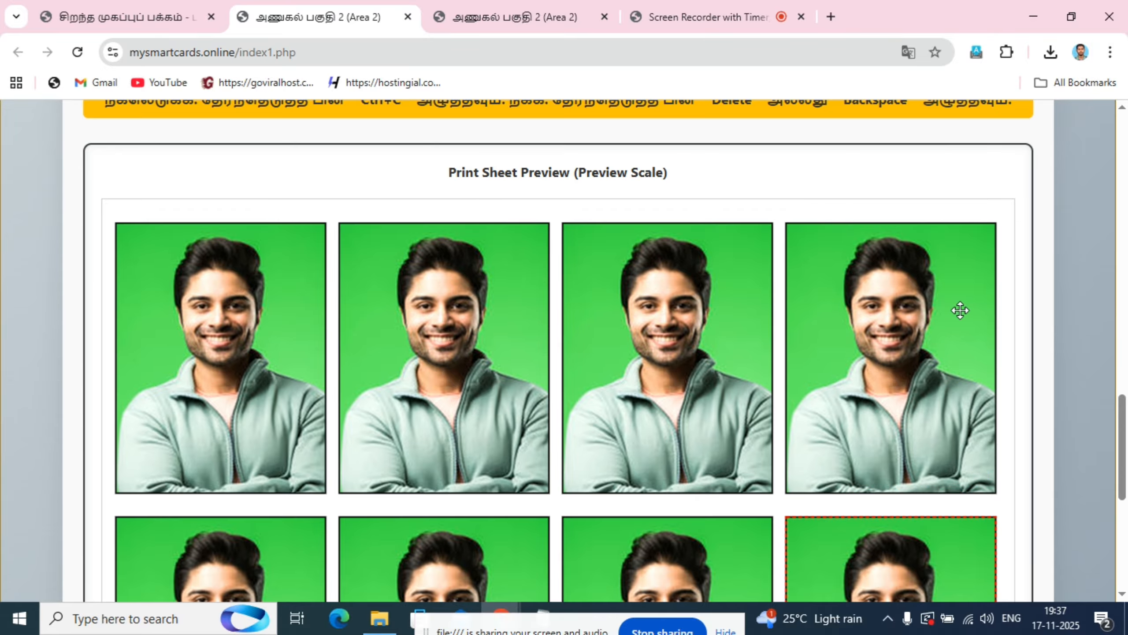
{"action": "scroll", "coordinate": [959, 502], "scroll_direction": "up", "scroll_amount": 7}
{"action": "scroll", "coordinate": [980, 425], "scroll_direction": "down", "scroll_amount": 3}
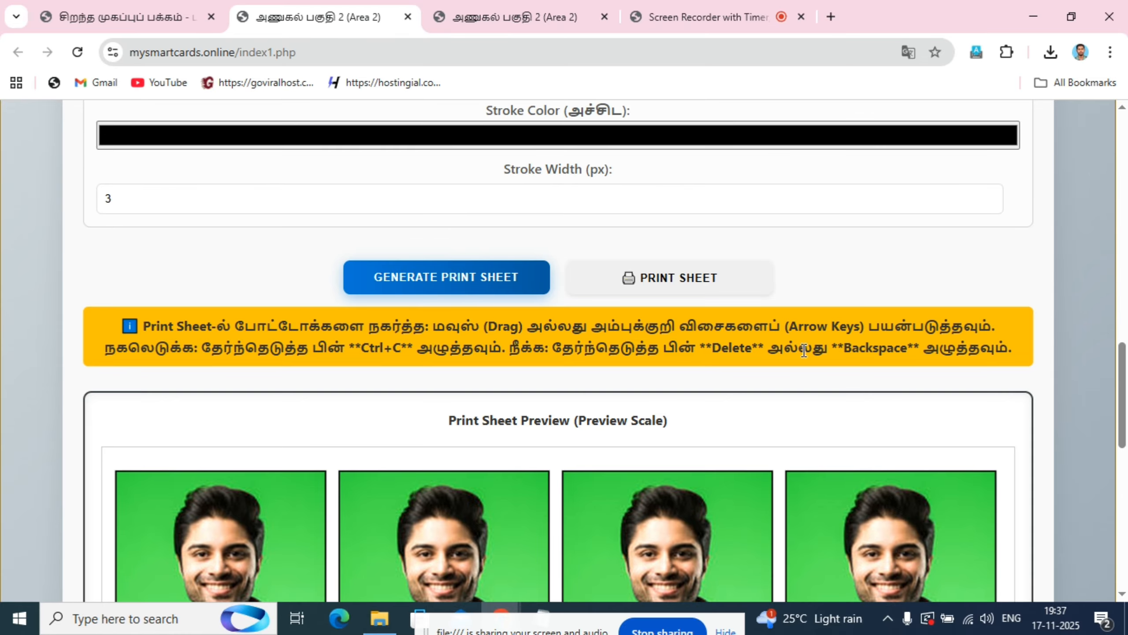
{"action": "left_click", "coordinate": [669, 286]}
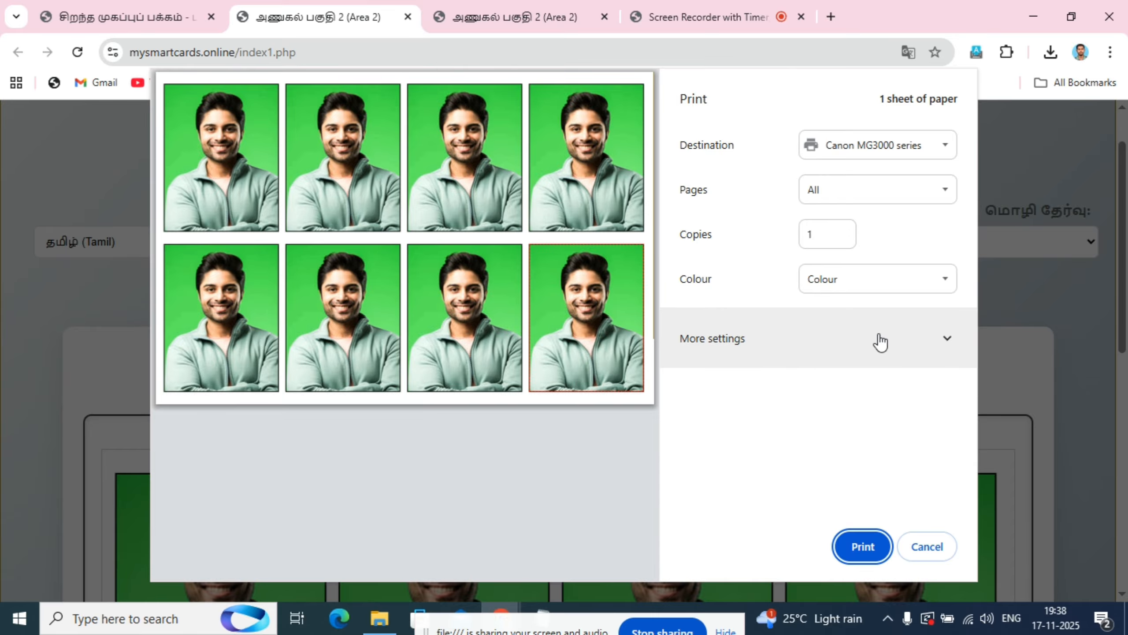
- Expand the additional print settings and choose the 4"x6" 10x15cm paper size
{"action": "left_click", "coordinate": [947, 342]}
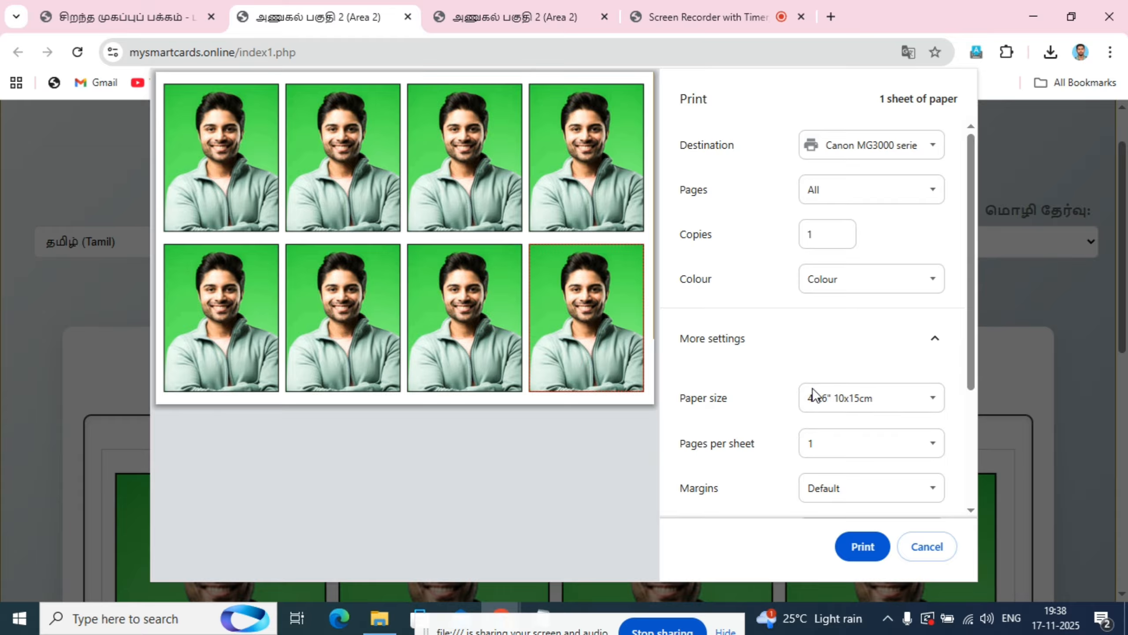
{"action": "left_click", "coordinate": [935, 402]}
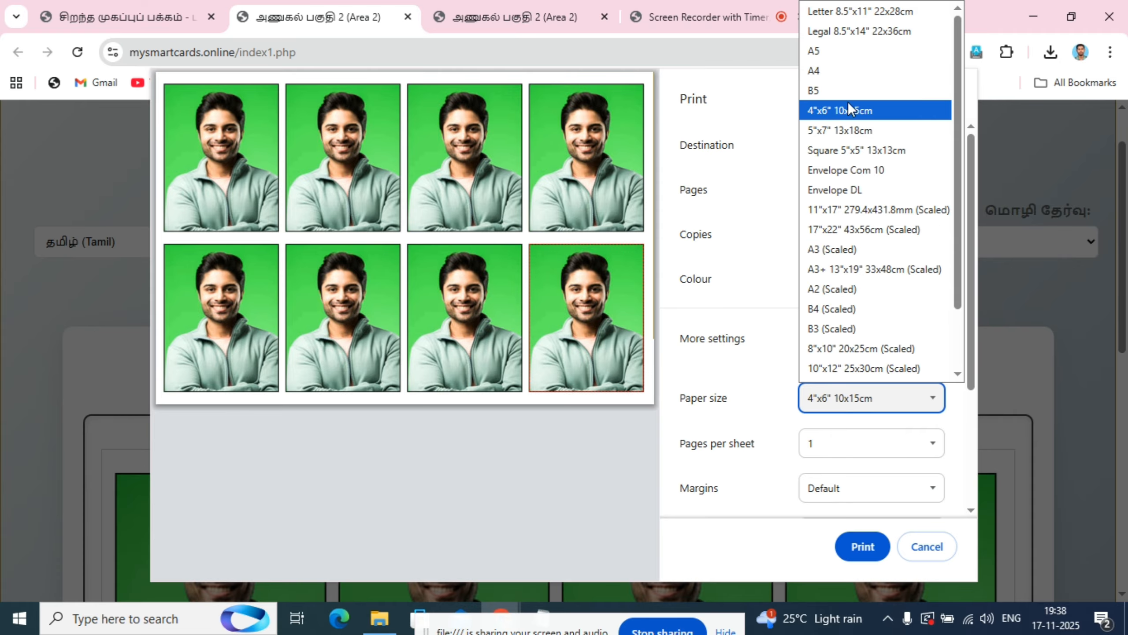
{"action": "left_click", "coordinate": [838, 112]}
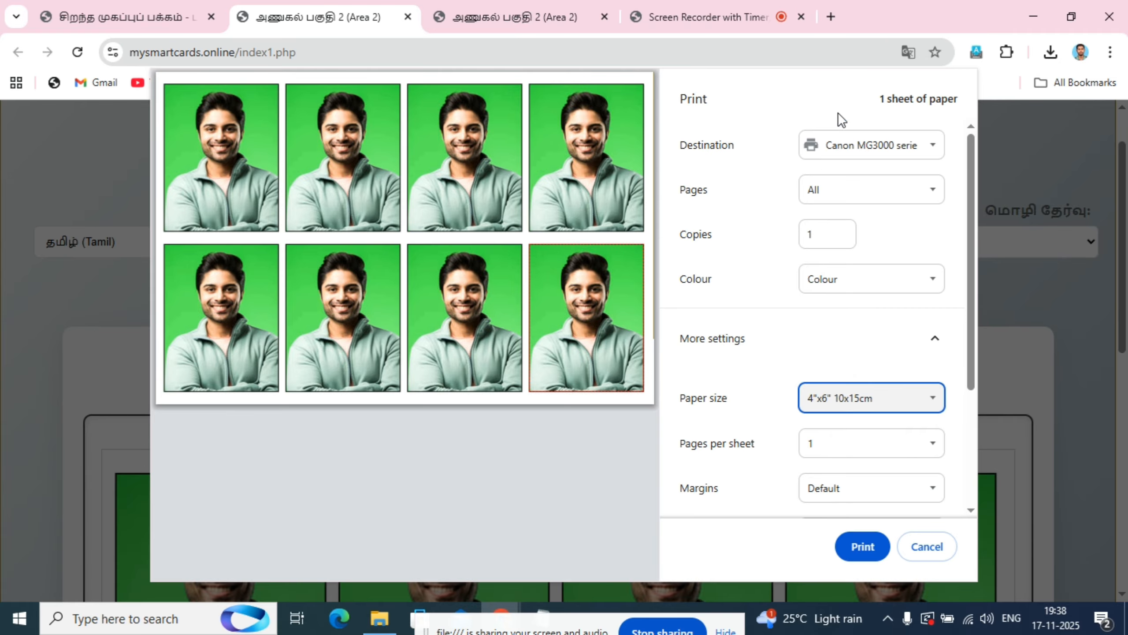
- Review the remaining print options, switch to the system print dialogue and open the Canon MG3000 series printing preferences
{"action": "scroll", "coordinate": [739, 398], "scroll_direction": "down", "scroll_amount": 3}
{"action": "scroll", "coordinate": [808, 413], "scroll_direction": "down", "scroll_amount": 1}
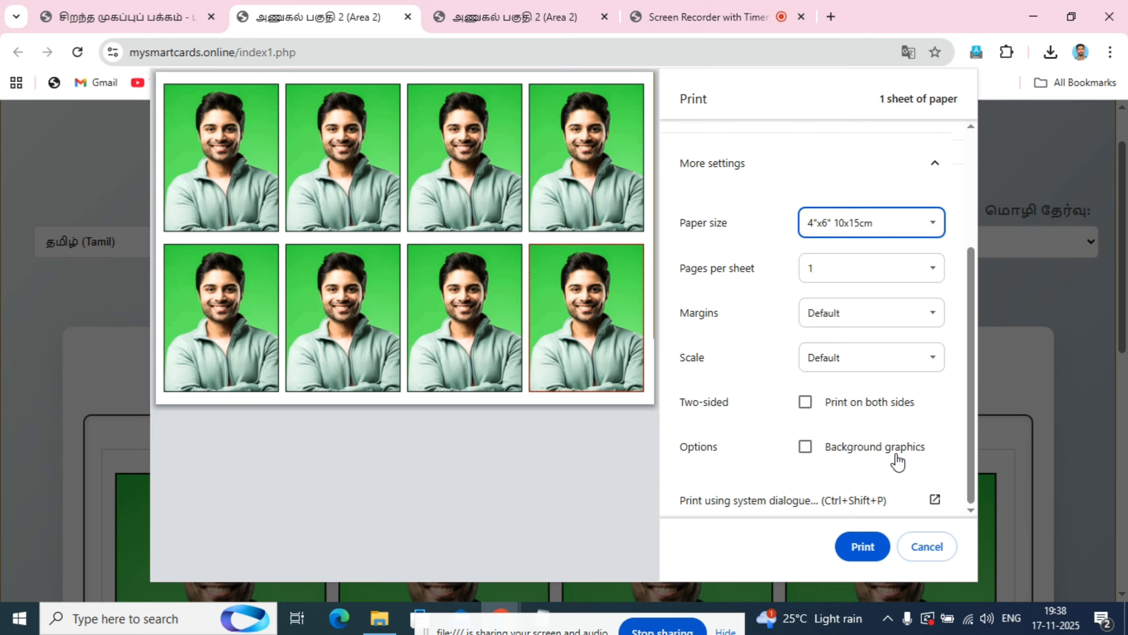
{"action": "scroll", "coordinate": [802, 304], "scroll_direction": "up", "scroll_amount": 4}
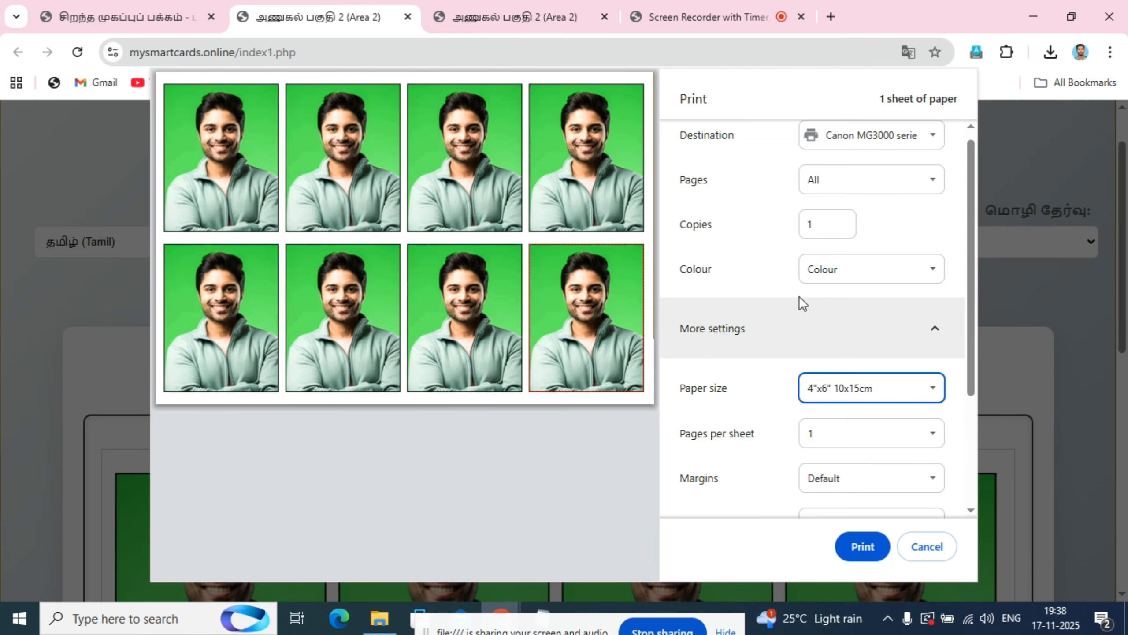
{"action": "scroll", "coordinate": [770, 335], "scroll_direction": "down", "scroll_amount": 2}
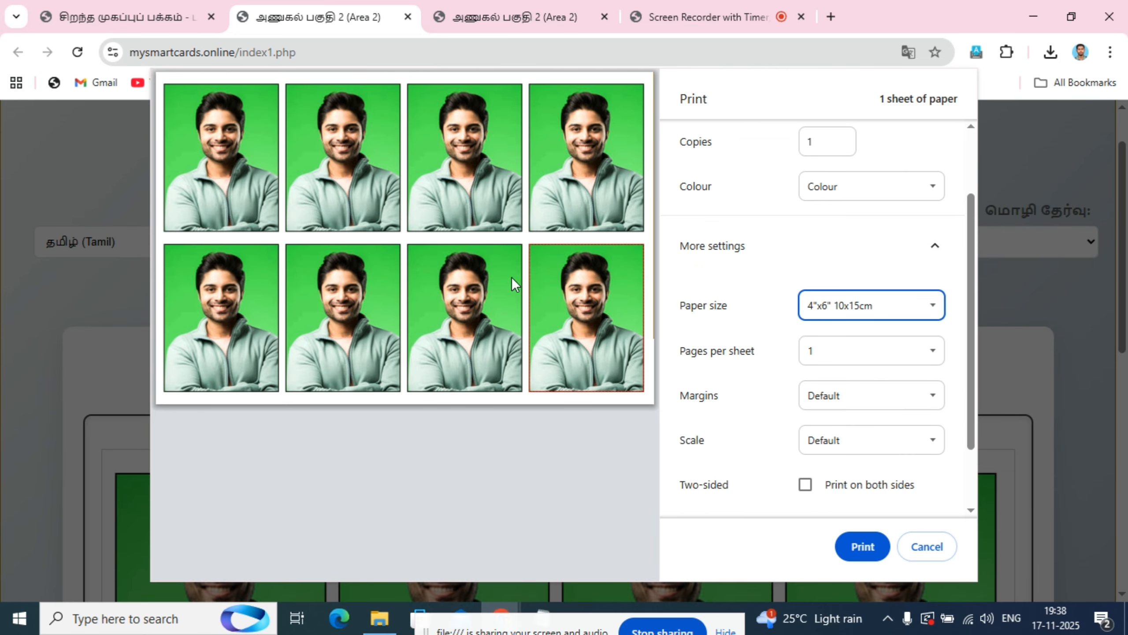
{"action": "scroll", "coordinate": [886, 318], "scroll_direction": "down", "scroll_amount": 2}
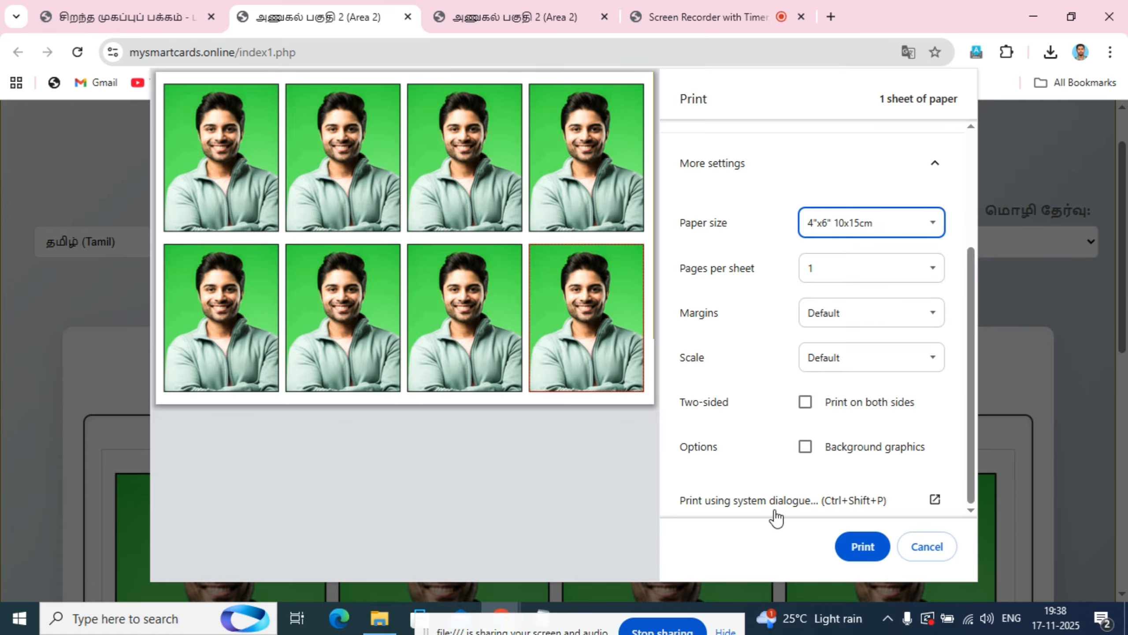
{"action": "left_click", "coordinate": [834, 507]}
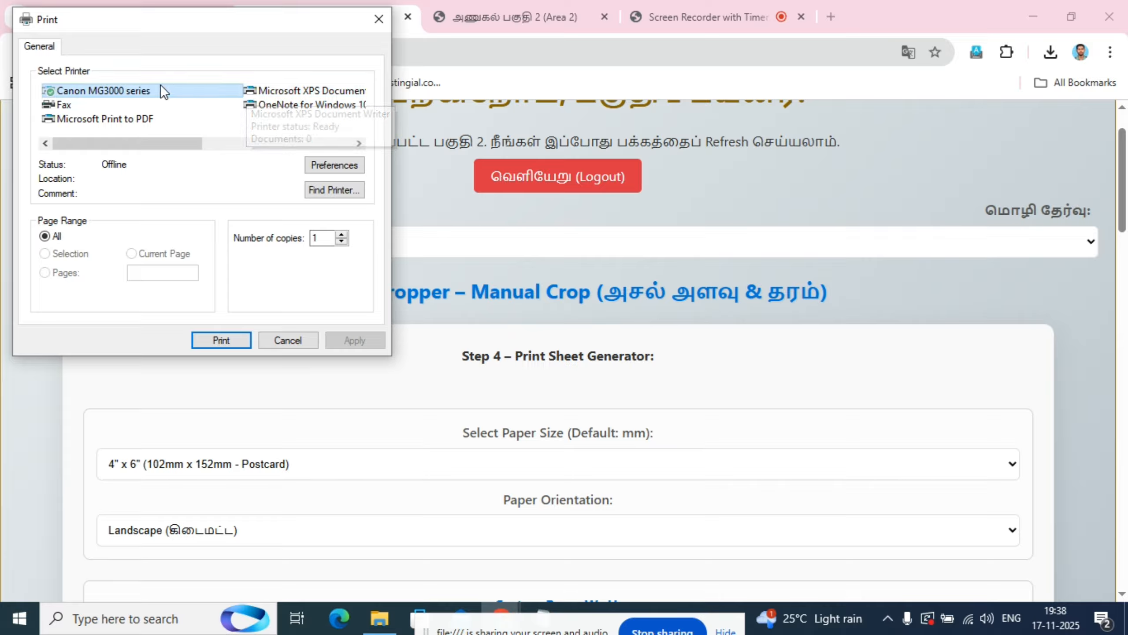
{"action": "left_click", "coordinate": [353, 166]}
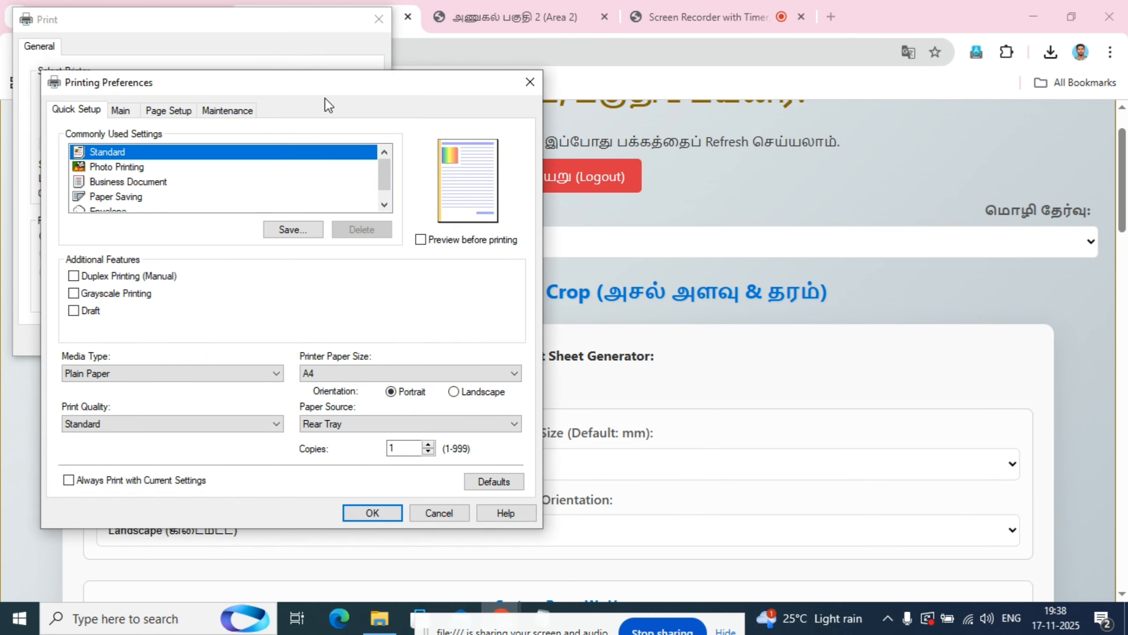
{"action": "left_click_drag", "start_coordinate": [309, 88], "coordinate": [582, 80]}
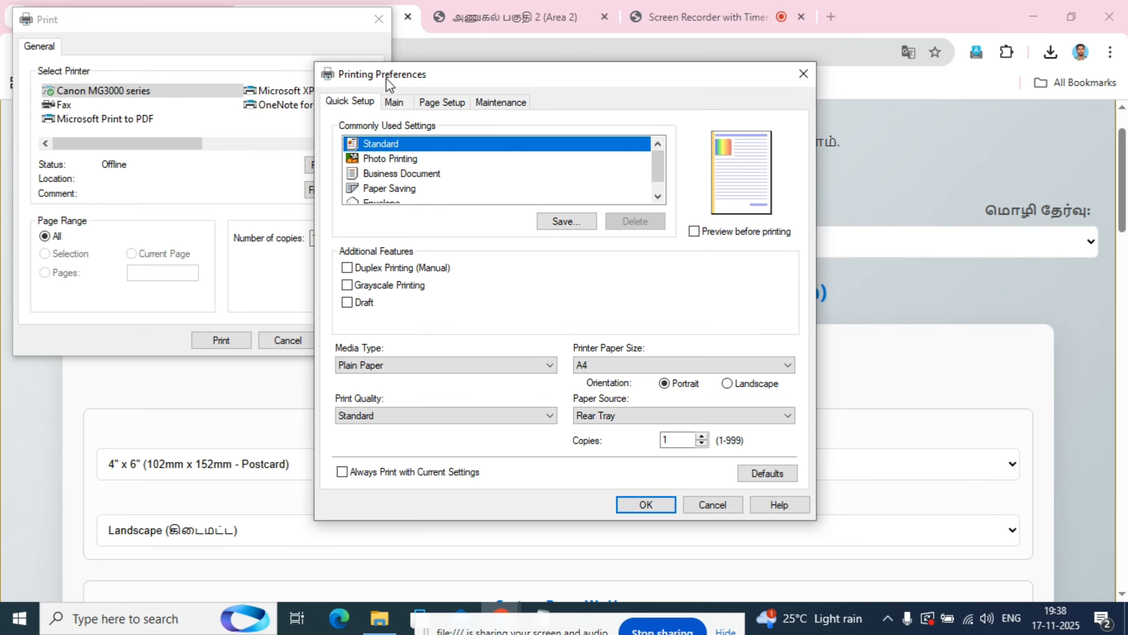
- Apply the Photo Printing preset with 4"x6" 10x15cm as the printer paper size
{"action": "scroll", "coordinate": [713, 367], "scroll_direction": "up", "scroll_amount": 3}
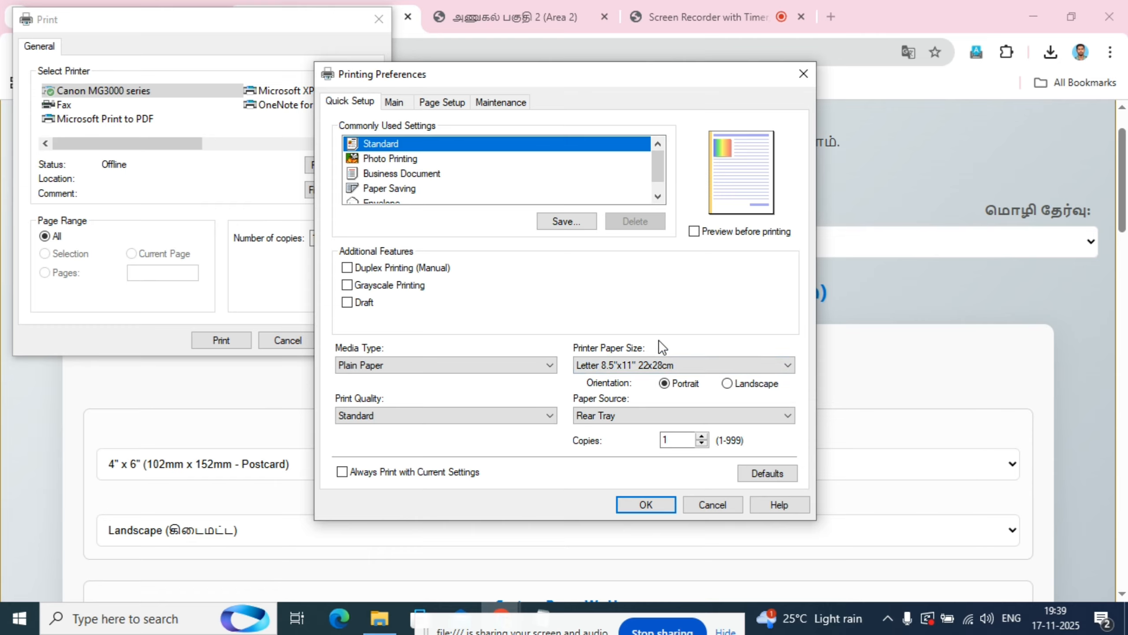
{"action": "left_click", "coordinate": [402, 160]}
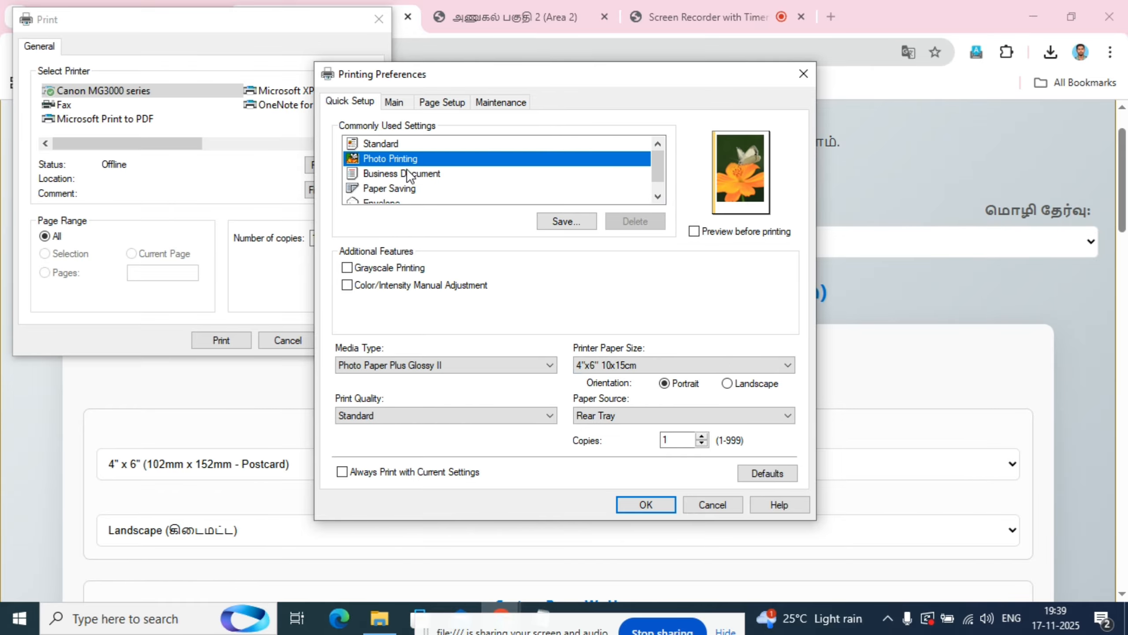
{"action": "left_click", "coordinate": [748, 368]}
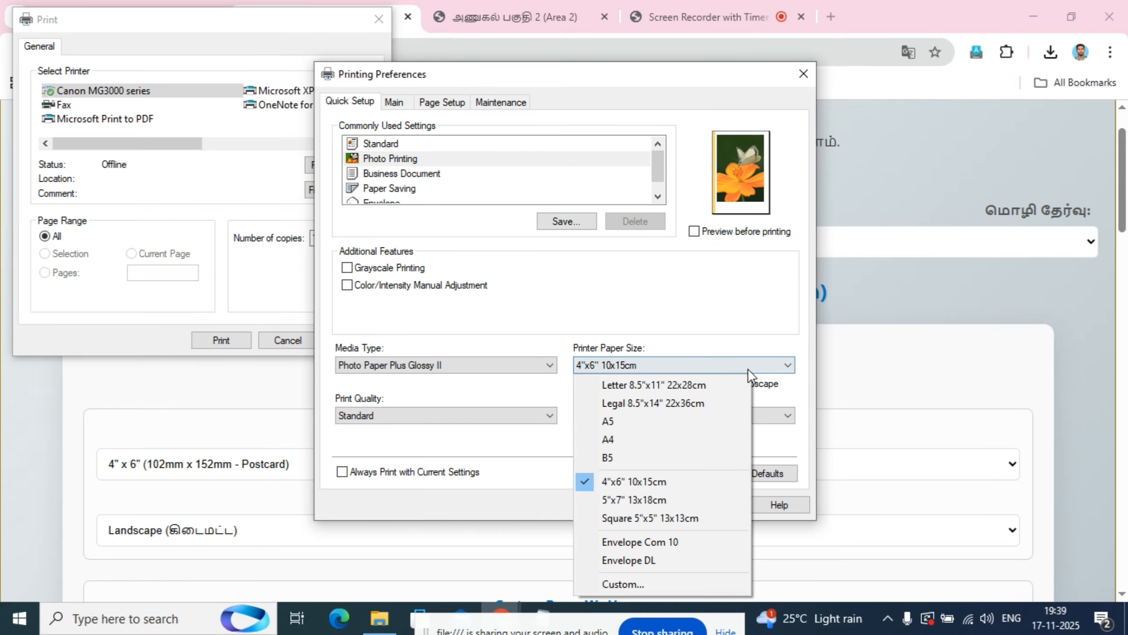
{"action": "left_click", "coordinate": [640, 484]}
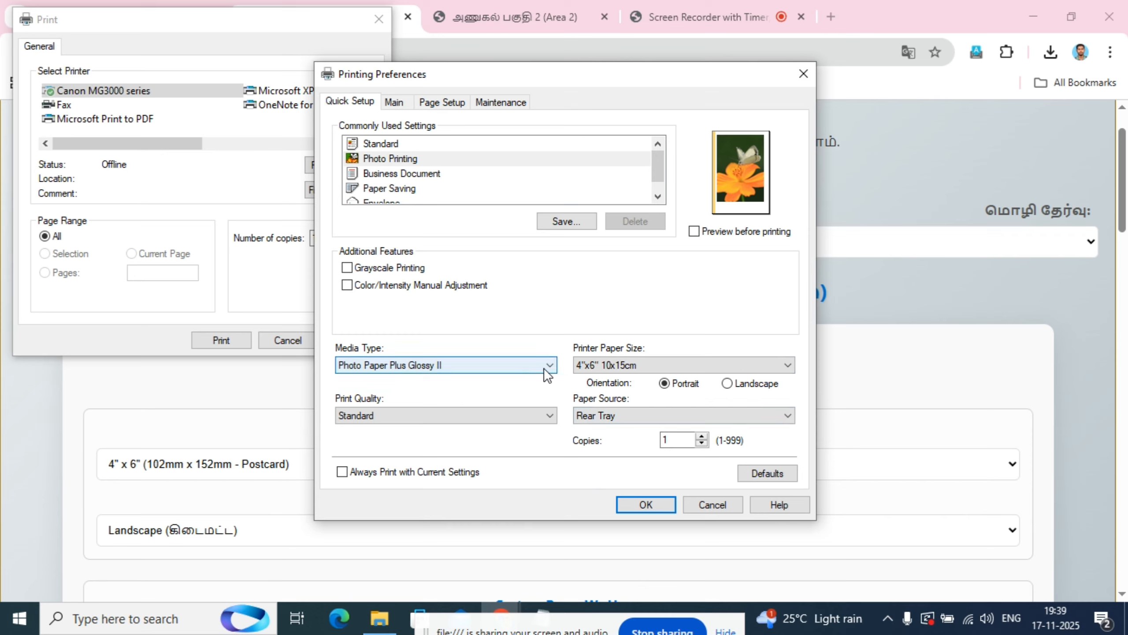
- Keep Photo Paper Plus Glossy II as the media type, set the print quality to High and accept the printing preferences
{"action": "left_click", "coordinate": [427, 364]}
{"action": "mouse_move", "coordinate": [408, 411]}
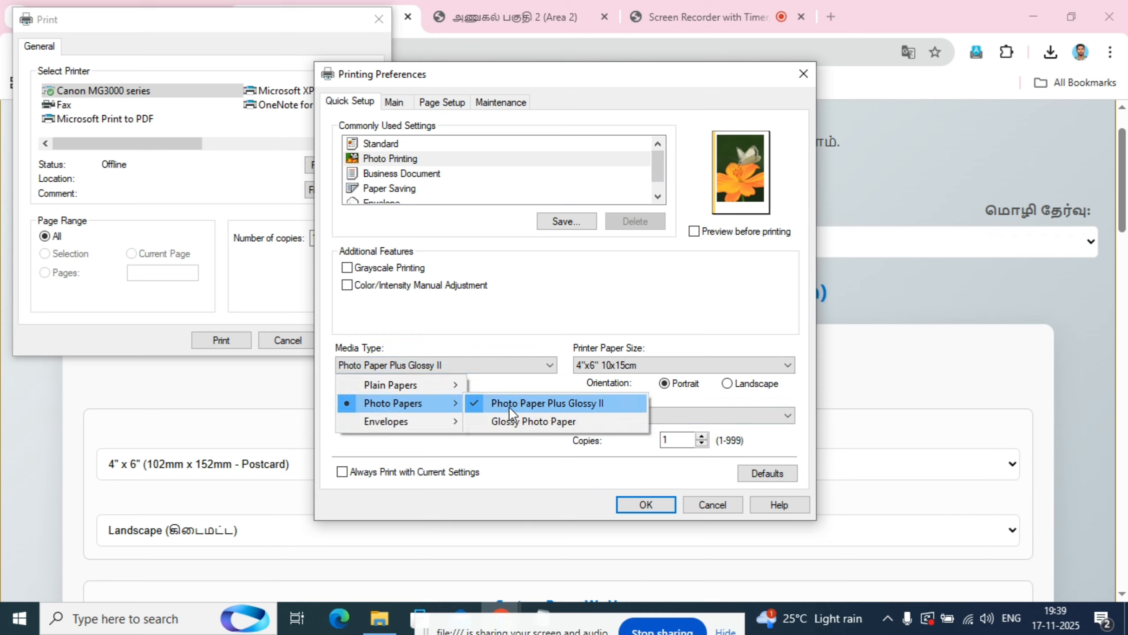
{"action": "left_click", "coordinate": [546, 402]}
{"action": "left_click", "coordinate": [523, 414]}
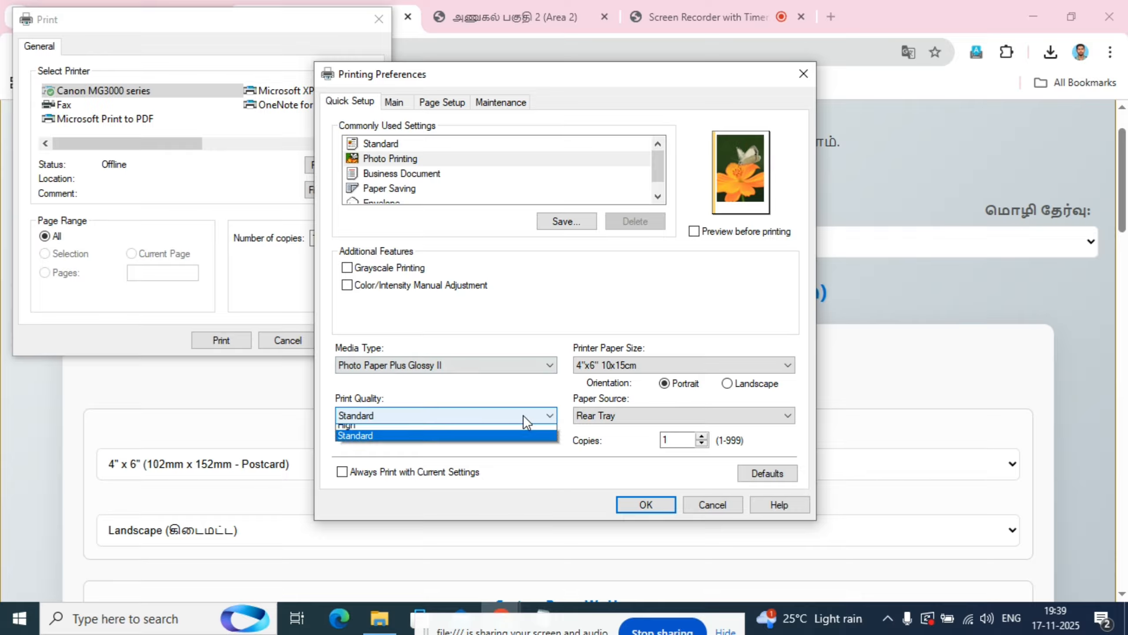
{"action": "left_click", "coordinate": [419, 429]}
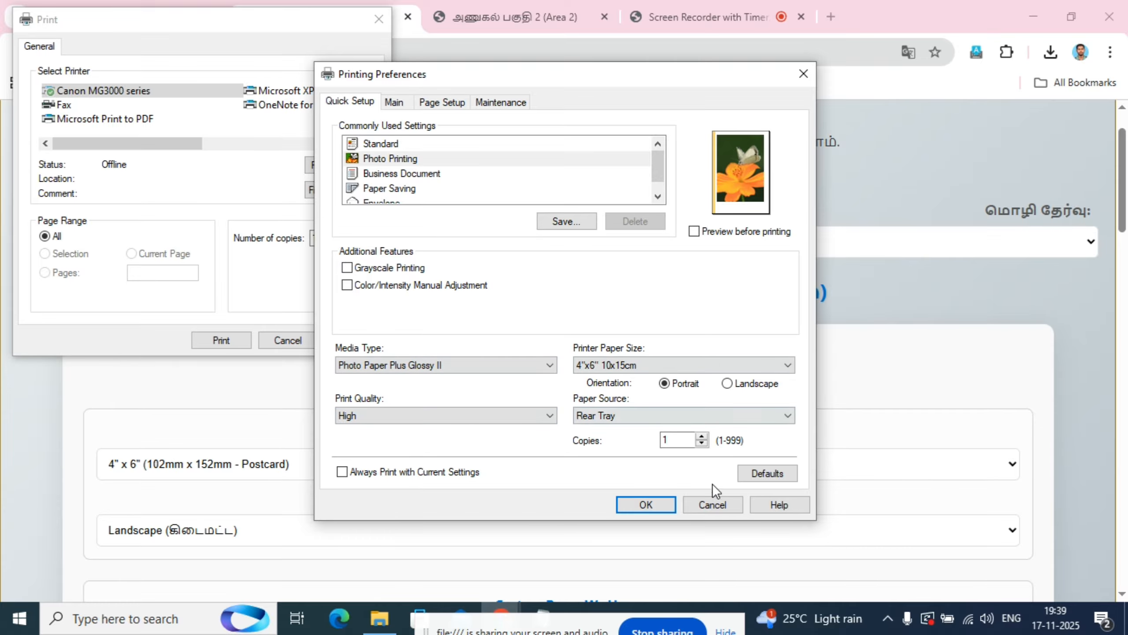
{"action": "left_click", "coordinate": [659, 506]}
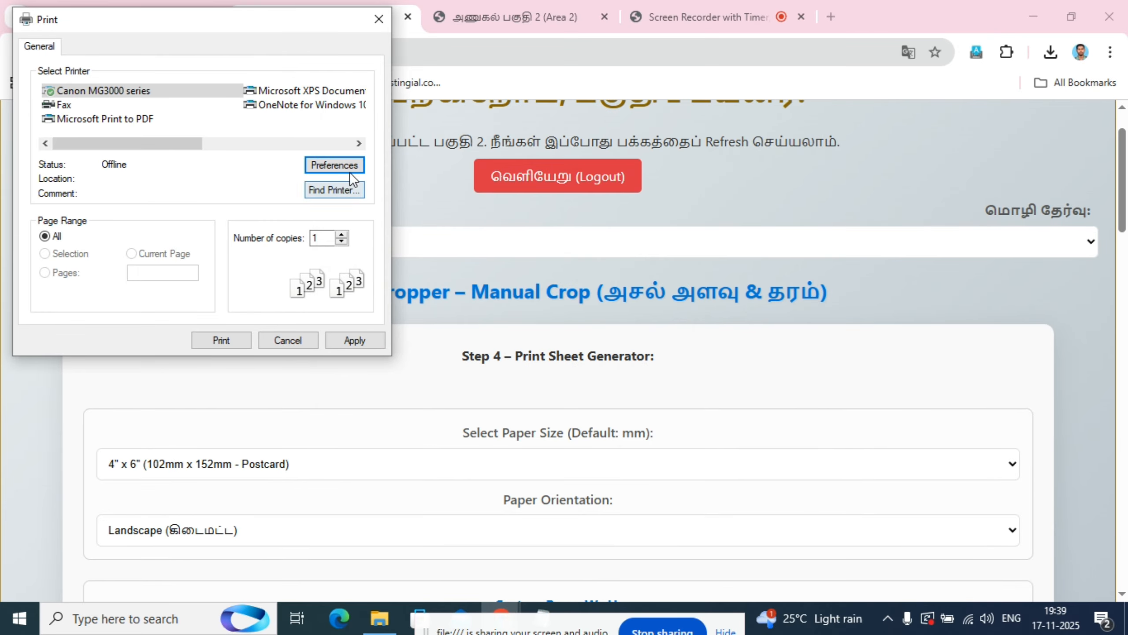
- Reopen the Canon MG3000 series printing preferences, change the orientation to Landscape and apply the printer settings
{"action": "left_click", "coordinate": [347, 166]}
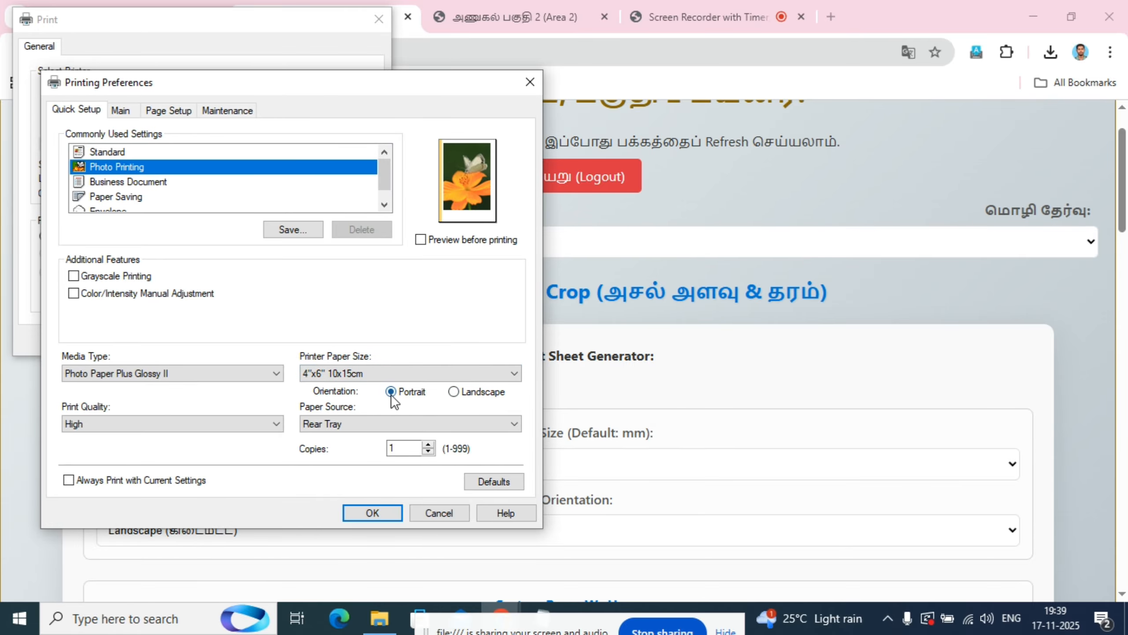
{"action": "left_click", "coordinate": [454, 391]}
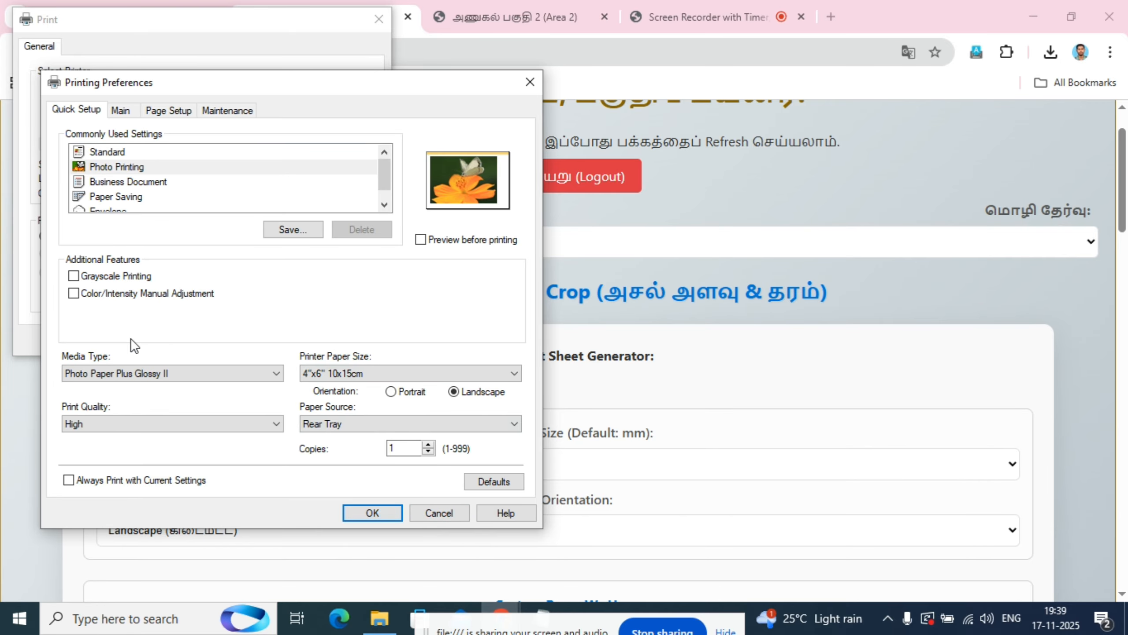
{"action": "left_click", "coordinate": [373, 516]}
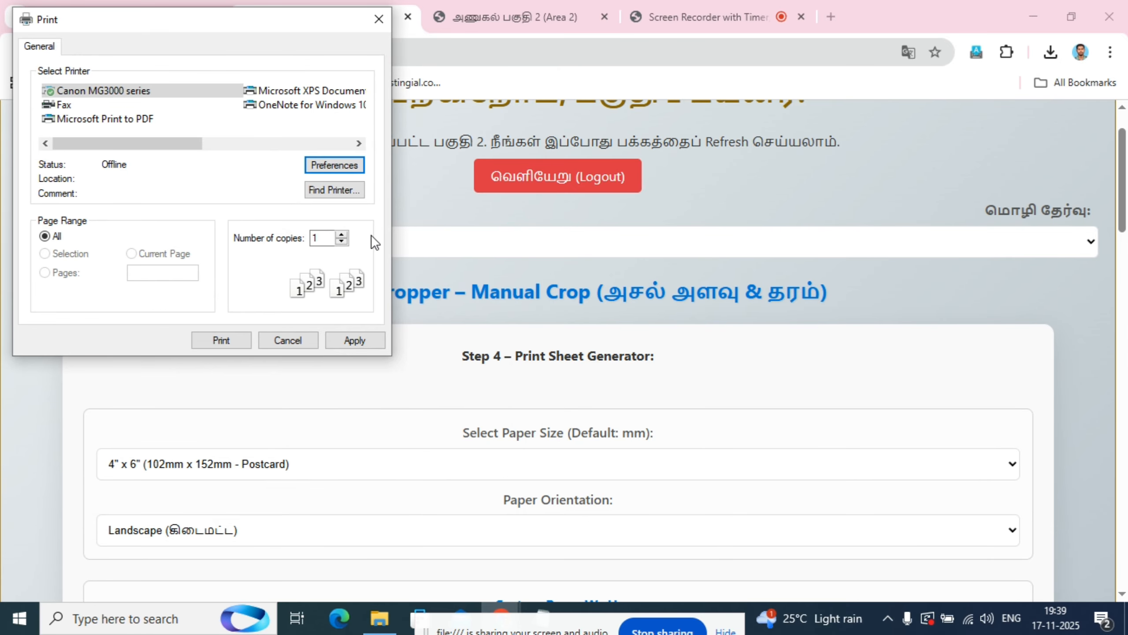
{"action": "left_click", "coordinate": [355, 341]}
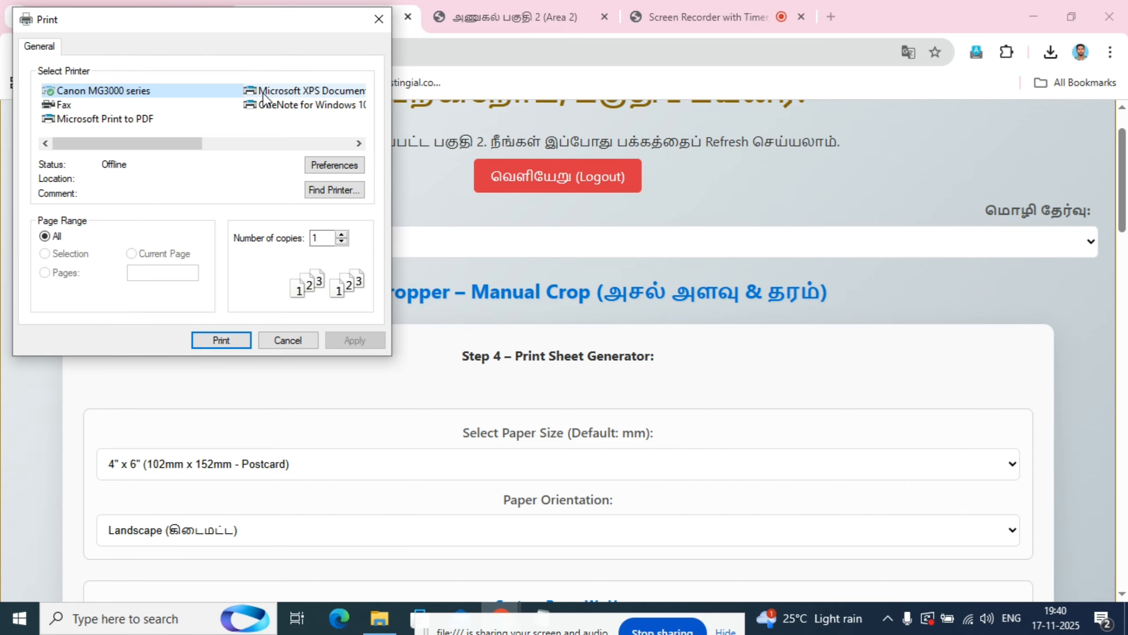
- Close the system print dialog without printing and switch to the screen recorder page
{"action": "left_click", "coordinate": [676, 1]}
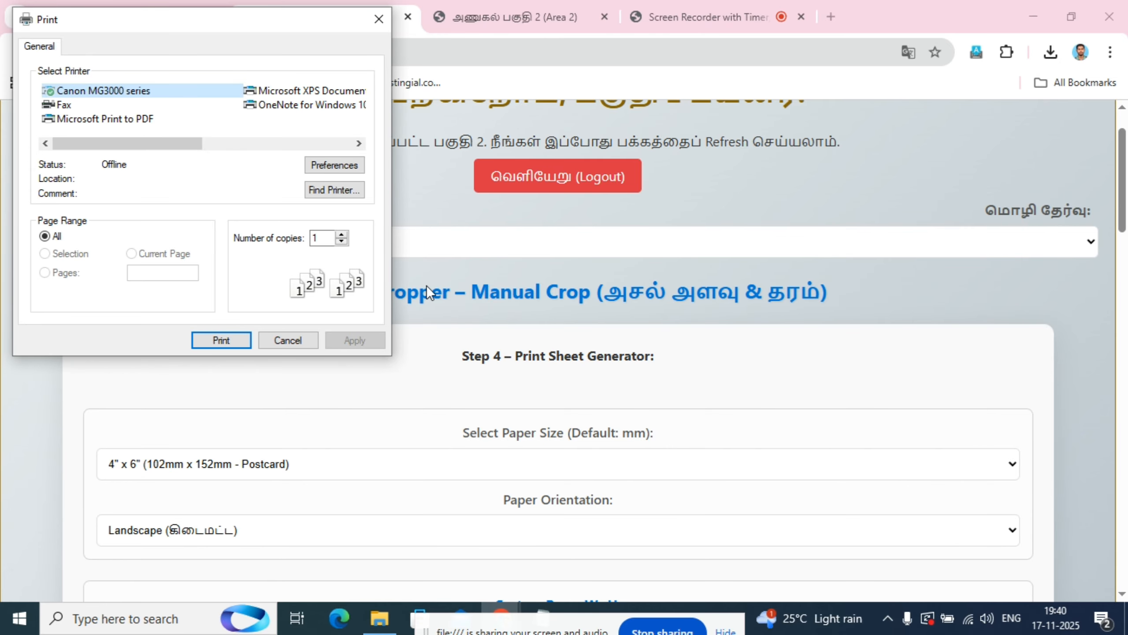
{"action": "left_click", "coordinate": [295, 341]}
{"action": "left_click", "coordinate": [737, 14]}
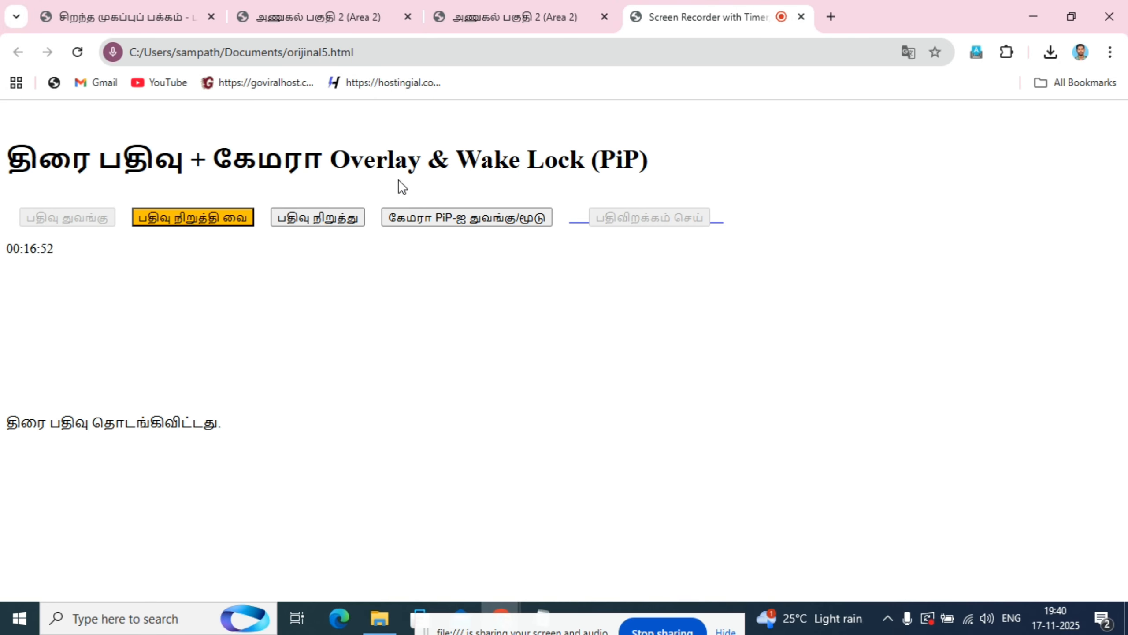